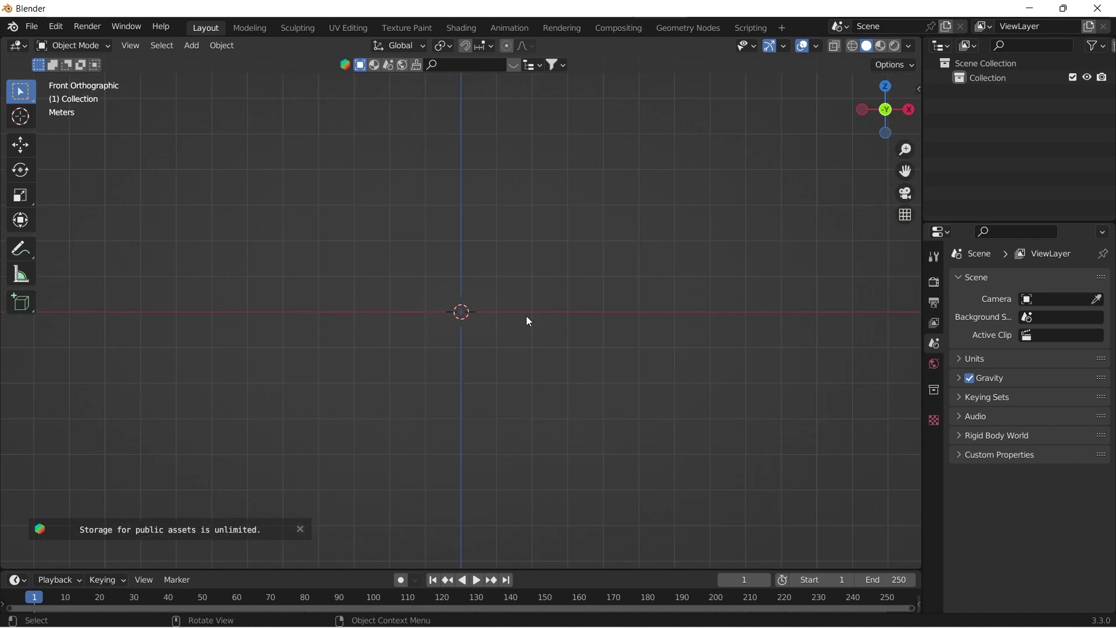
Step: Add a plane mesh at the origin and stand it upright by rotating it 90° about X
key("shift+a")
mouse_move(535, 316)
left_click(581, 312)
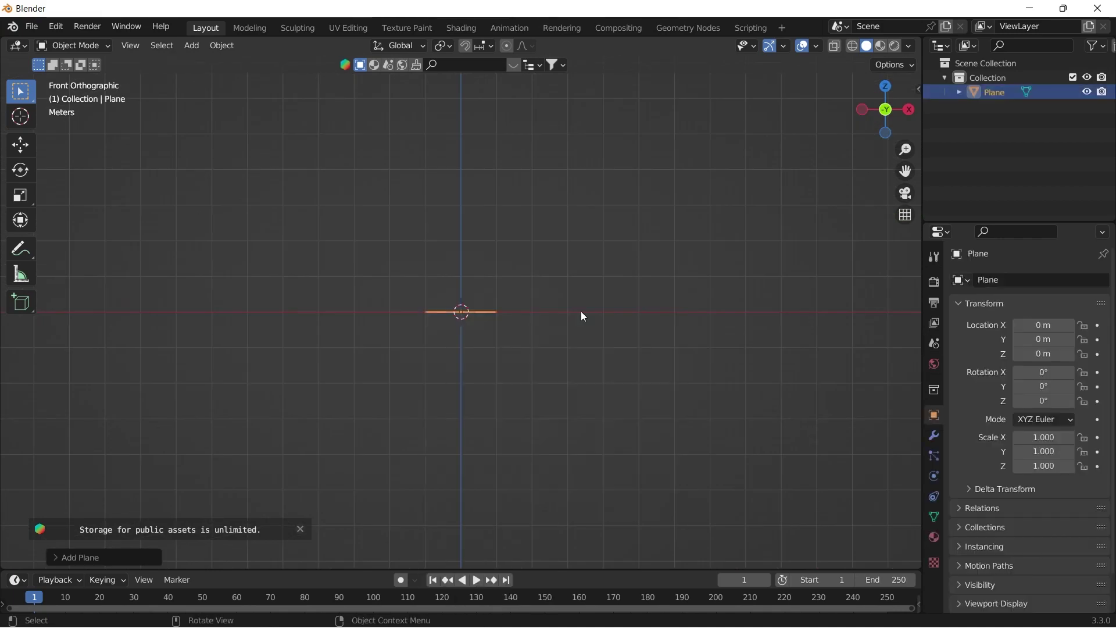
type("rx90")
key("Return")
Step: Raise the upright plane along Z to a height of about 11.5 m
scroll(567, 326, "down", 1)
middle_click_drag(600, 322, 567, 401, "shift")
key("g")
key("z")
left_click(603, 167)
scroll(501, 207, "down", 1)
middle_click_drag(501, 206, 463, 369, "shift")
key("g")
key("z")
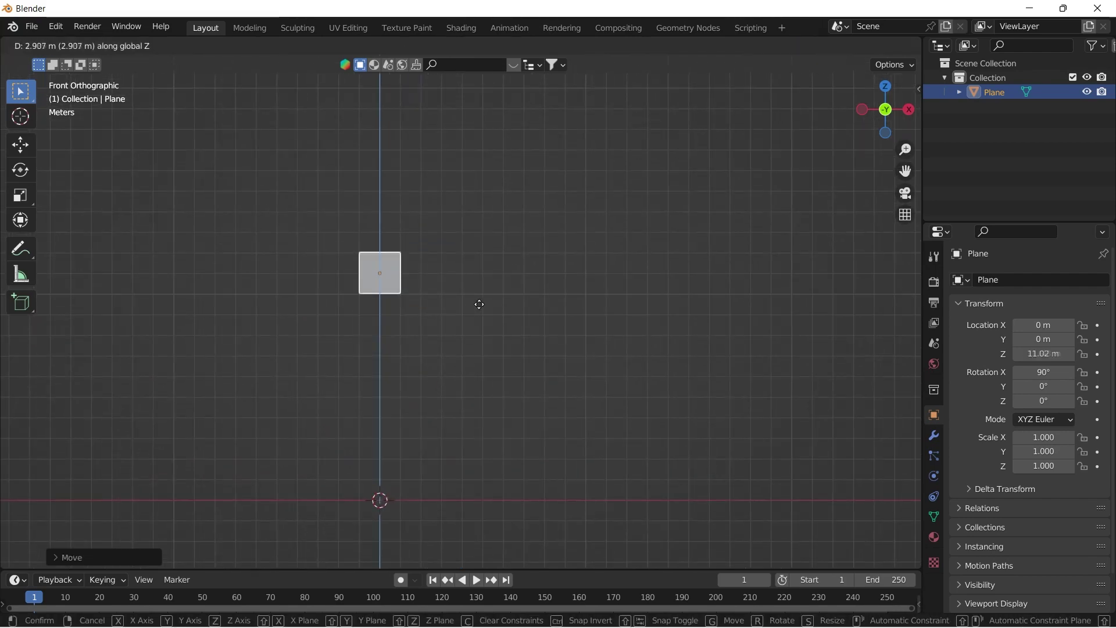
left_click(486, 299)
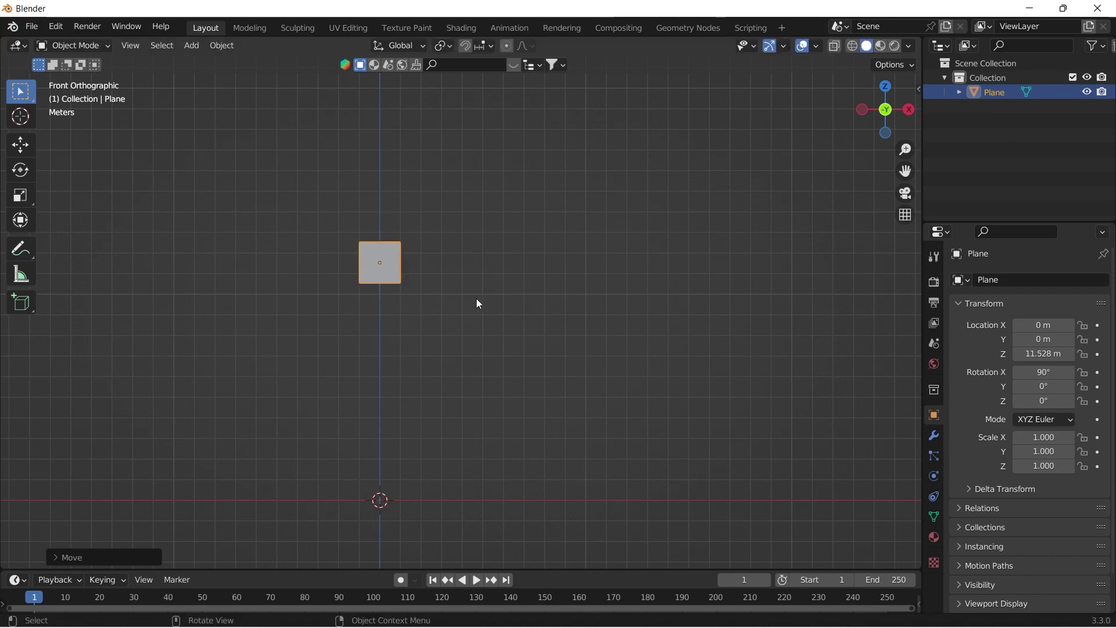
Step: Set the plane's X dimension to 3 m and move it along X to about 2 m
key("n")
scroll(463, 308, "up", 3)
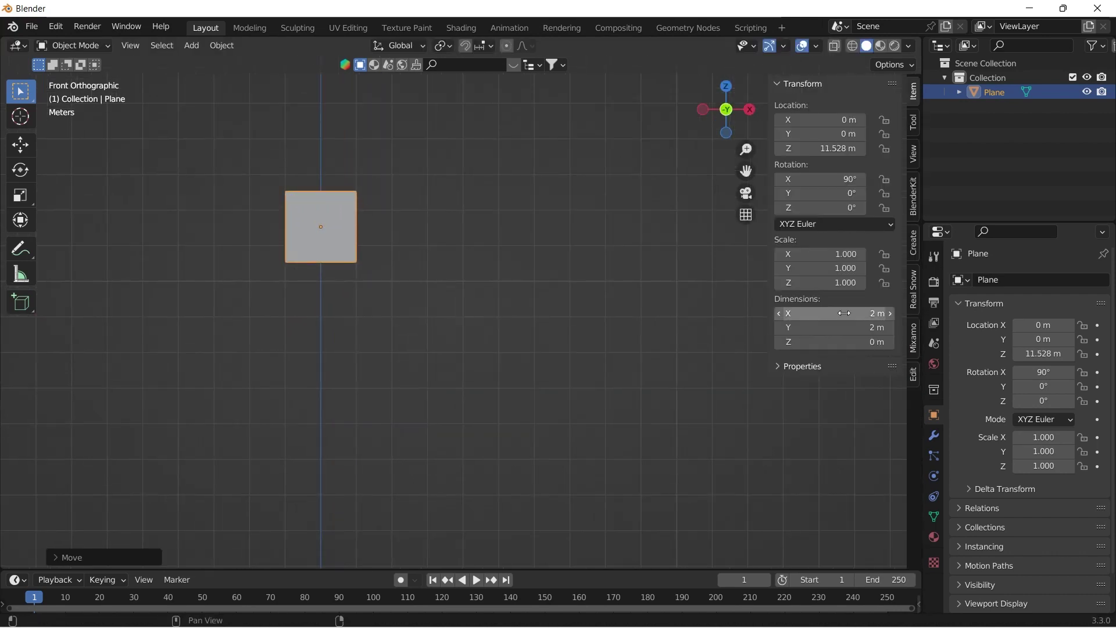
type("3")
key("Return")
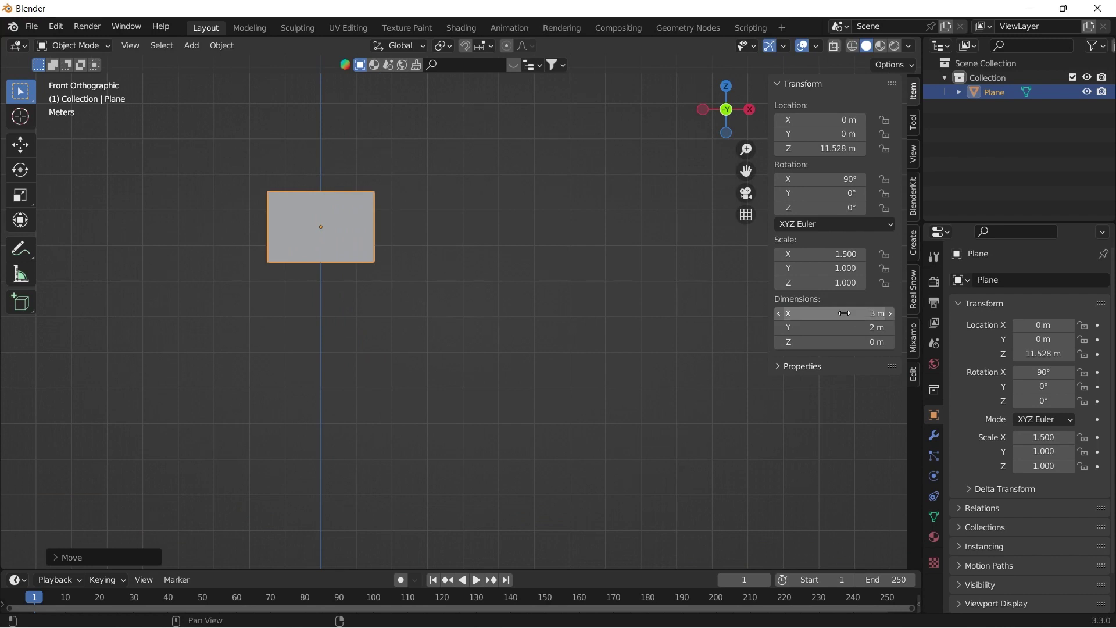
key("g")
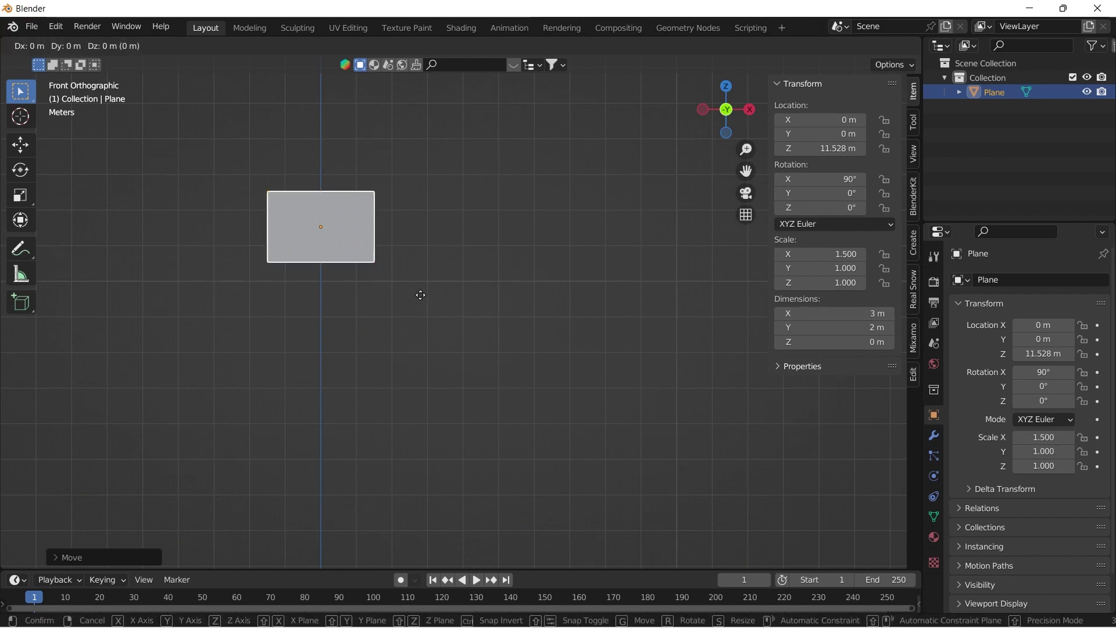
key("x")
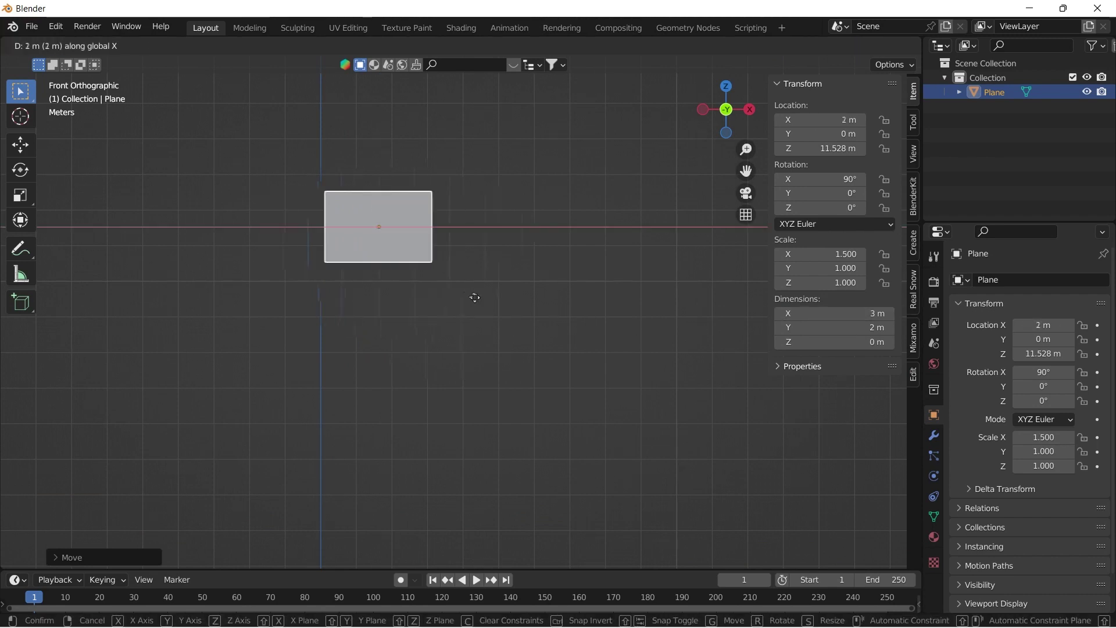
left_click(478, 294)
Step: Subdivide the whole plane mesh five times for a dense grid, and return to Object Mode
scroll(451, 326, "down", 4)
scroll(399, 249, "up", 6)
middle_click_drag(367, 190, 428, 299, "shift")
scroll(430, 301, "up", 2)
key("Tab")
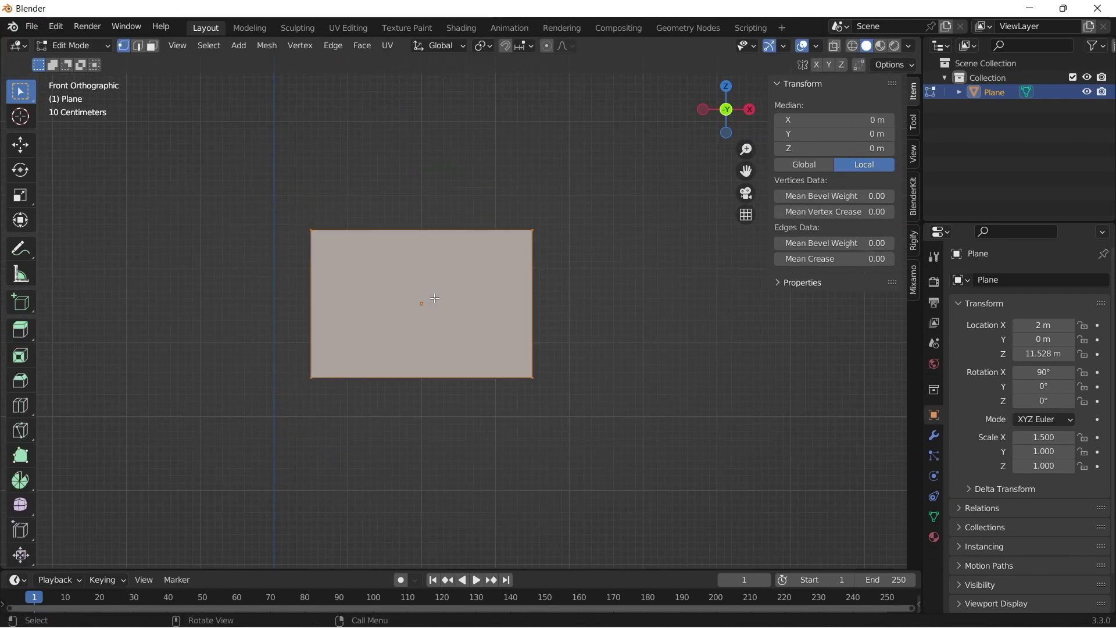
right_click(435, 298)
left_click(435, 298)
right_click(435, 298)
left_click(435, 299)
right_click(435, 299)
left_click(434, 298)
right_click(434, 298)
left_click(434, 298)
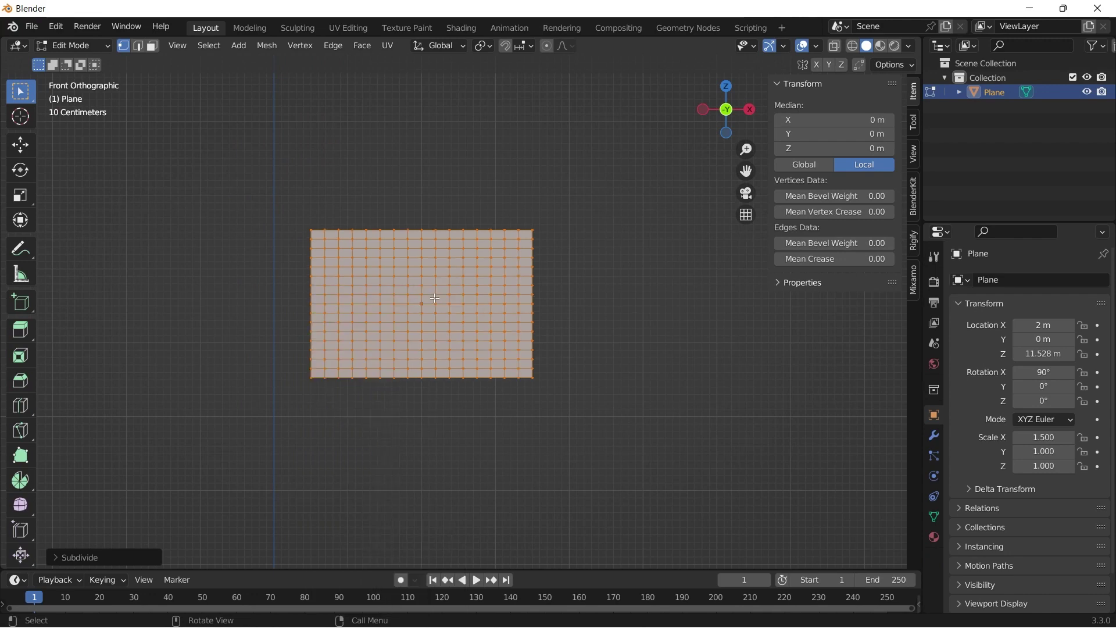
key("Tab")
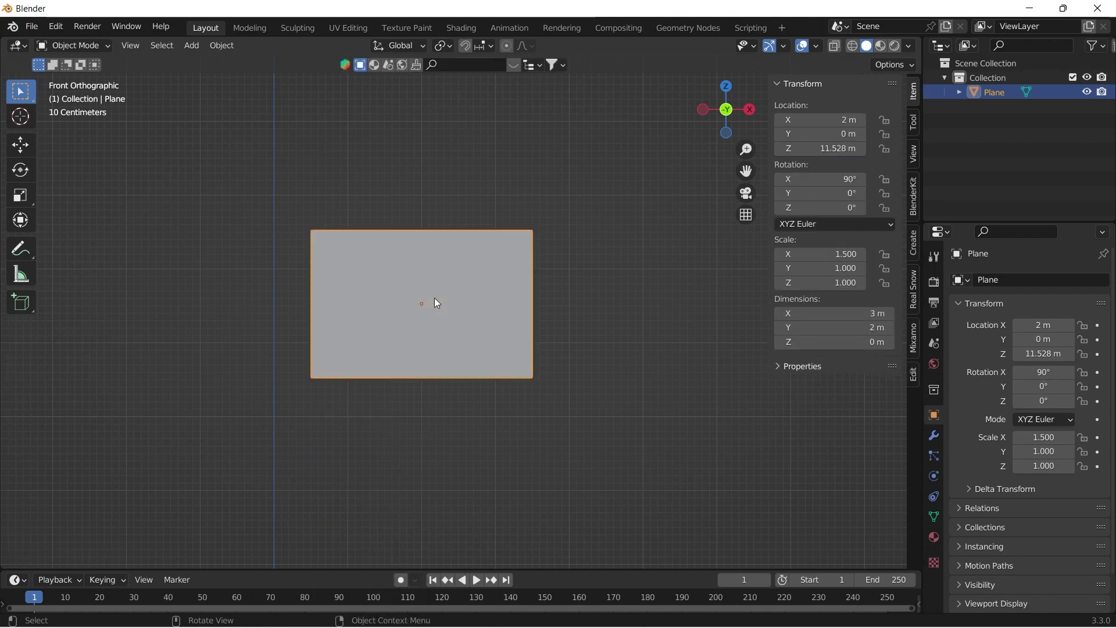
key("Tab")
right_click(435, 299)
left_click(435, 298)
key("Tab")
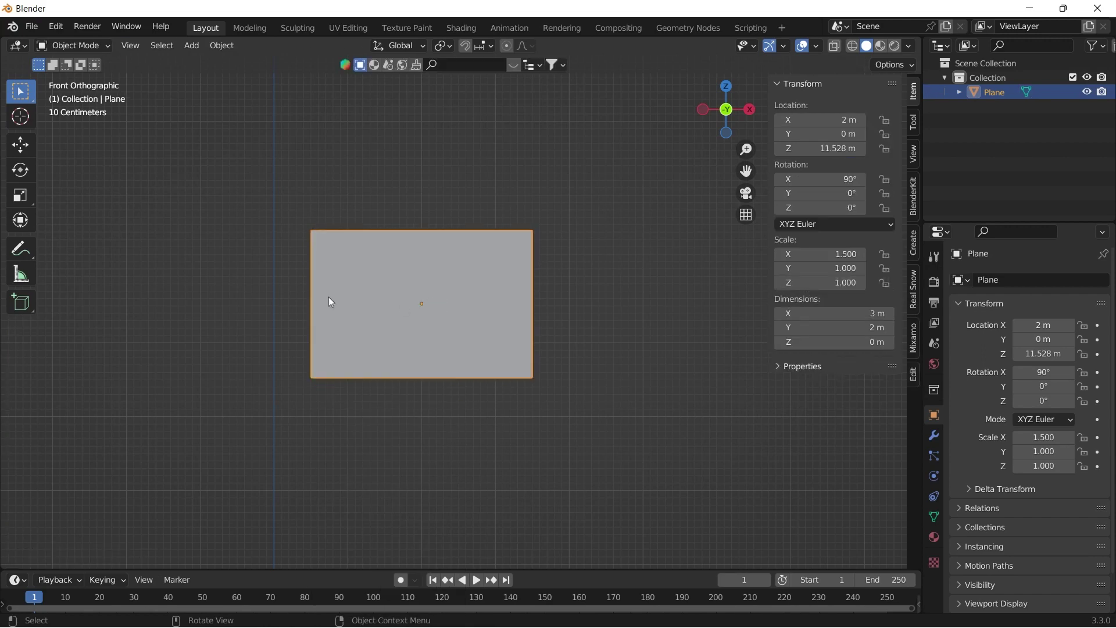
Step: Add a cylinder mesh at the origin and scale it uniformly down to about 0.29
scroll(322, 297, "up", 2)
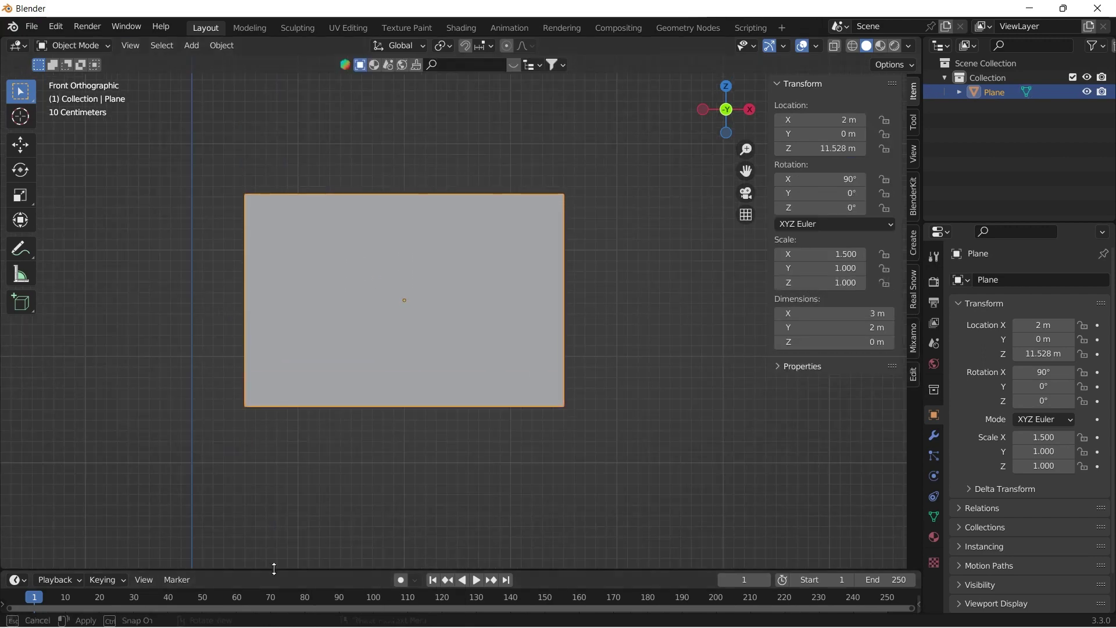
left_click_drag(275, 563, 275, 546)
scroll(297, 330, "up", 1)
middle_click_drag(282, 346, 386, 311, "shift")
scroll(348, 180, "down", 4)
scroll(416, 319, "down", 6)
key("shift+a")
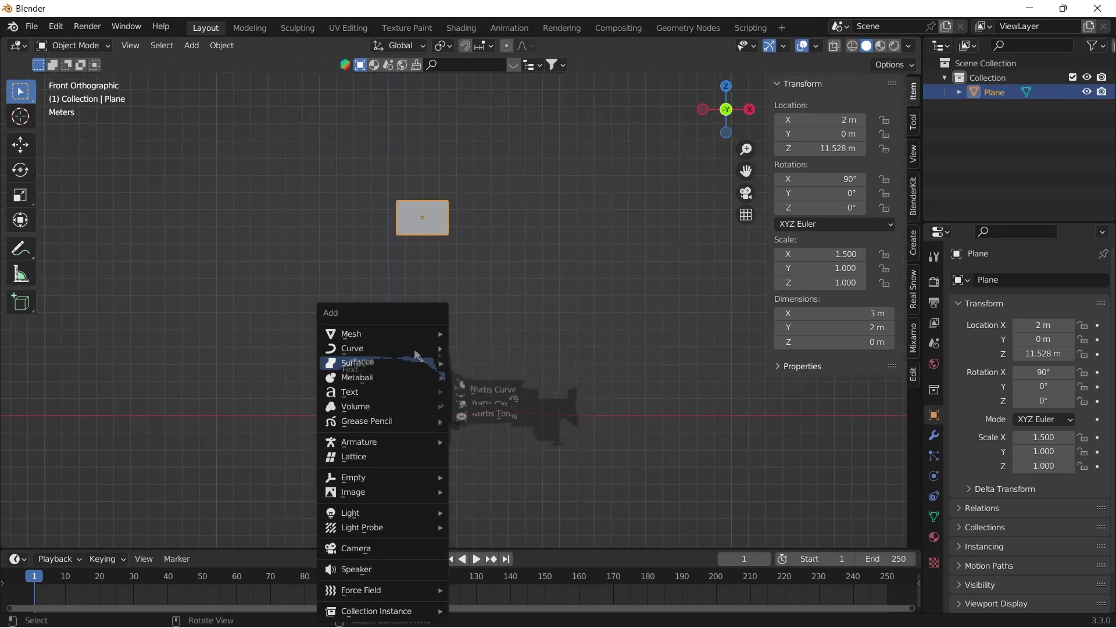
mouse_move(406, 333)
left_click(509, 404)
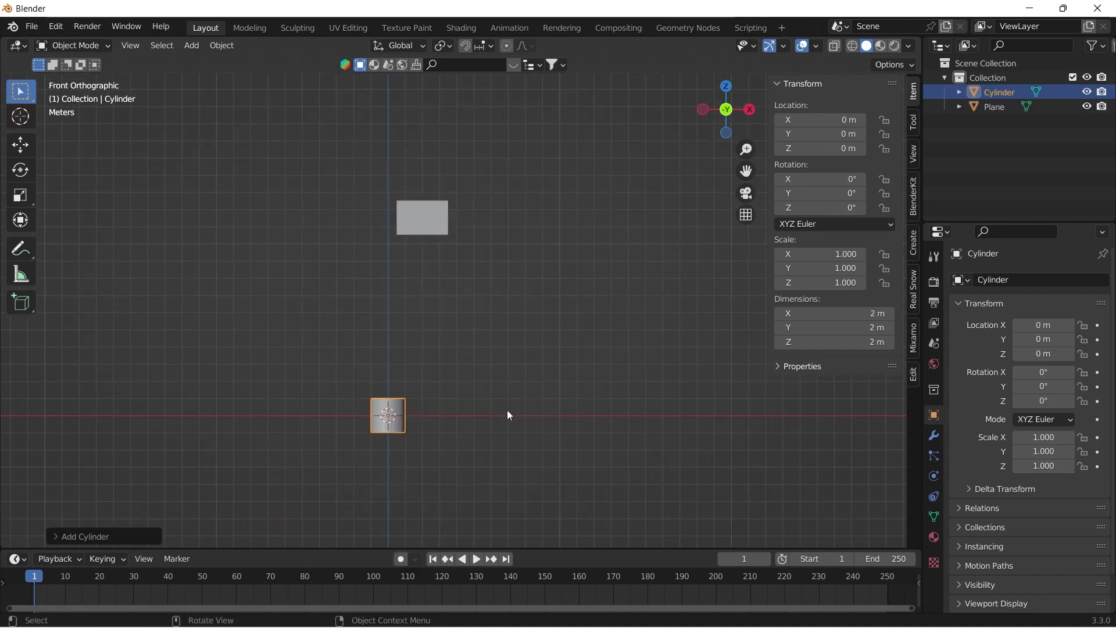
key("s")
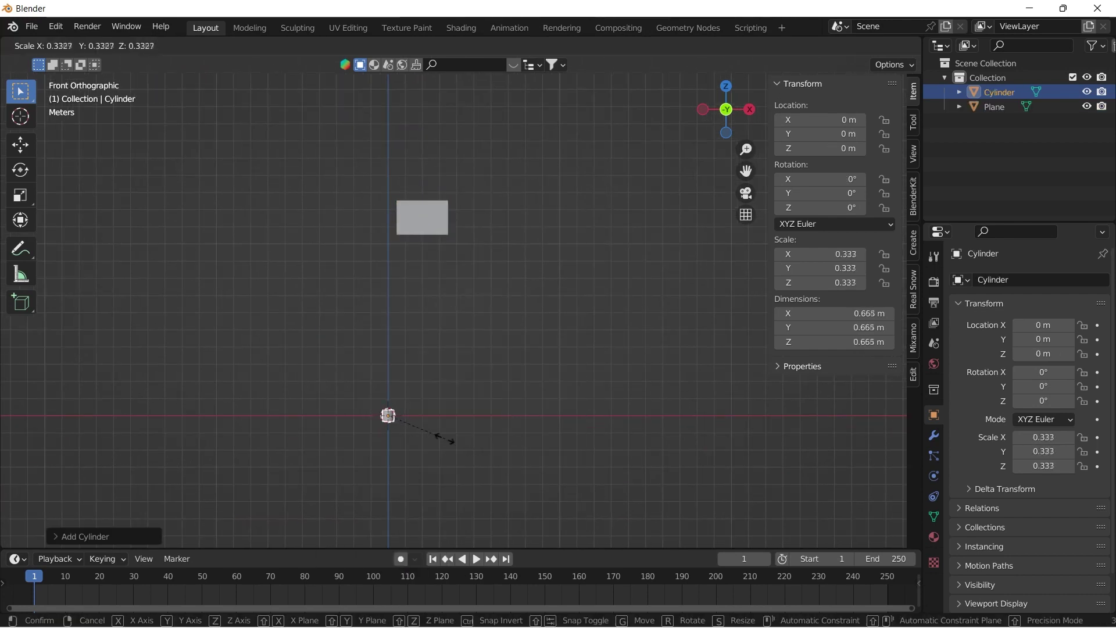
left_click(438, 437)
Step: Raise the cylinder's top face to about 45.8 m in local Z to form a tall pole, and shrink that face
middle_click_drag(438, 439, 367, 401)
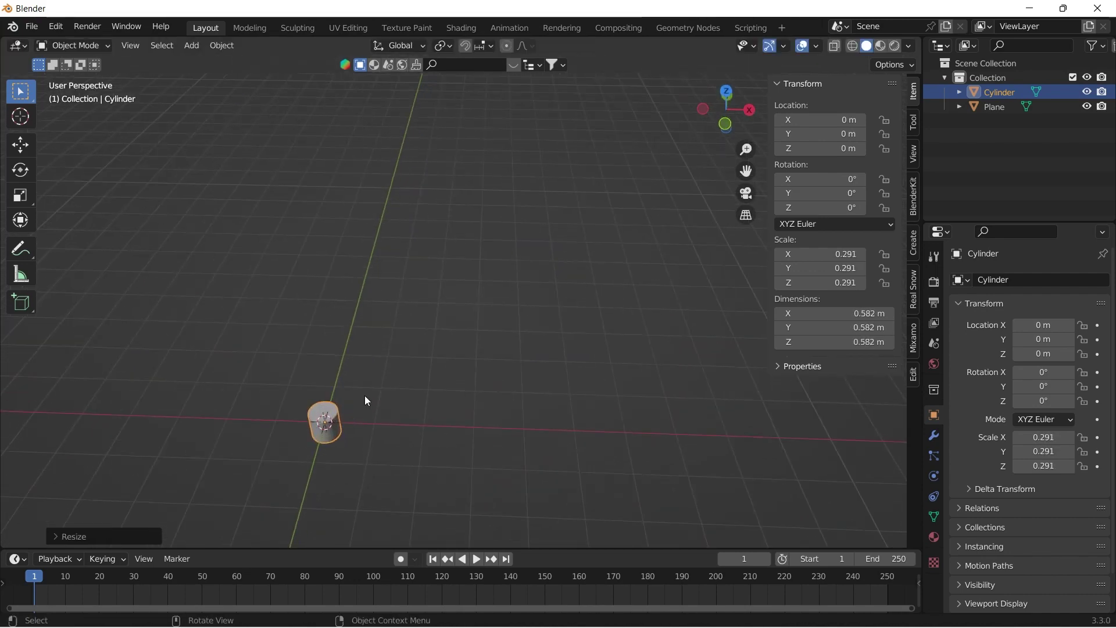
key("Tab")
left_click(325, 407)
key("3")
left_click(325, 408)
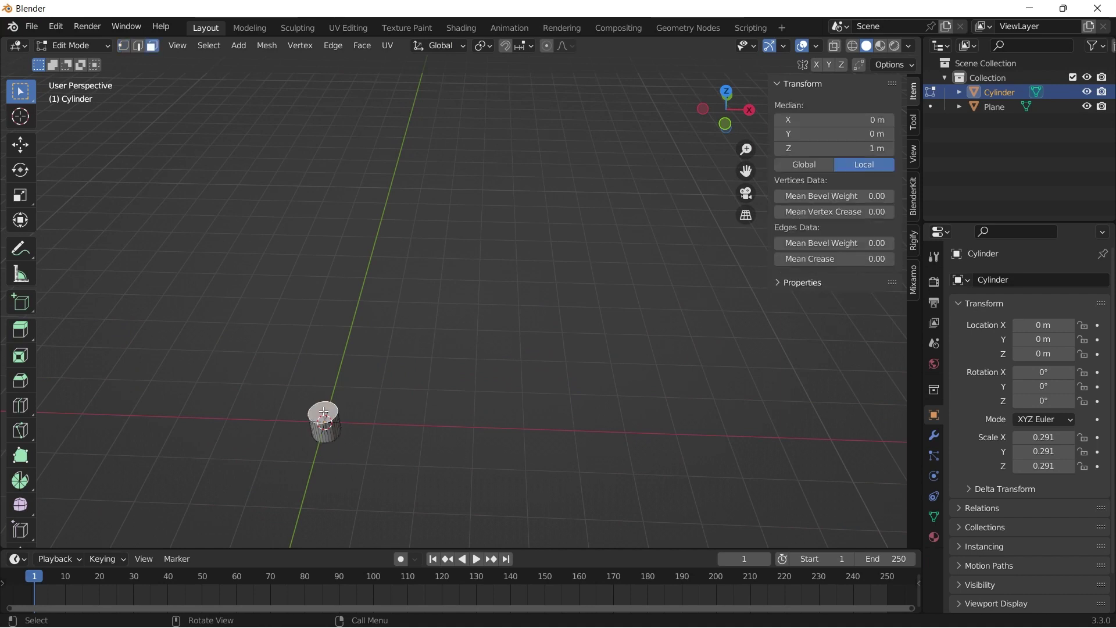
key("KP_1")
key("g")
key("z")
left_click(481, 174)
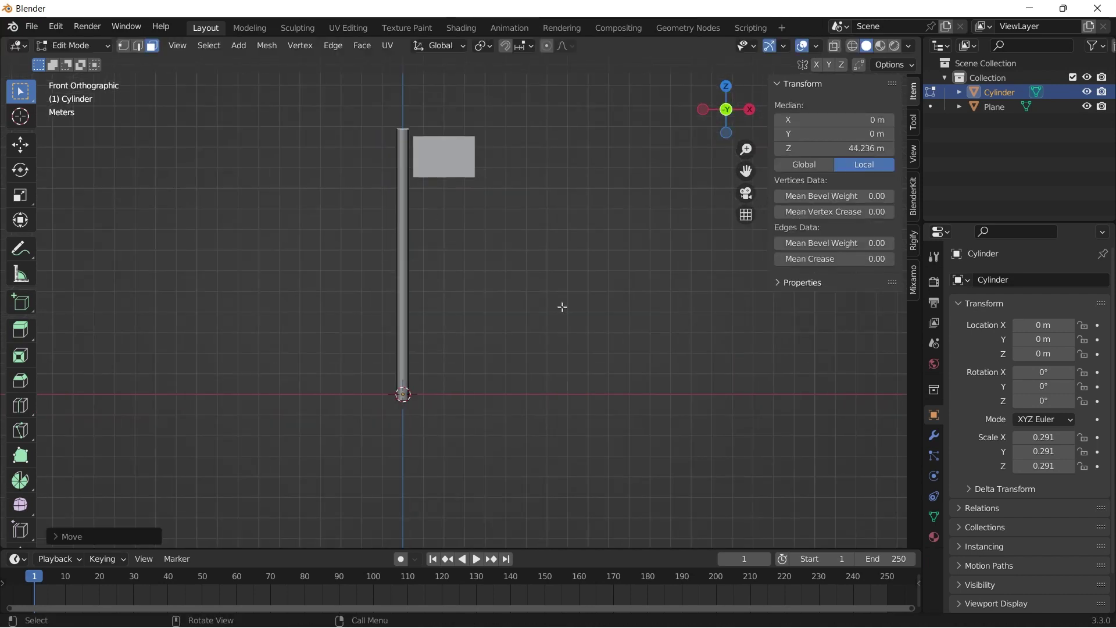
key("s")
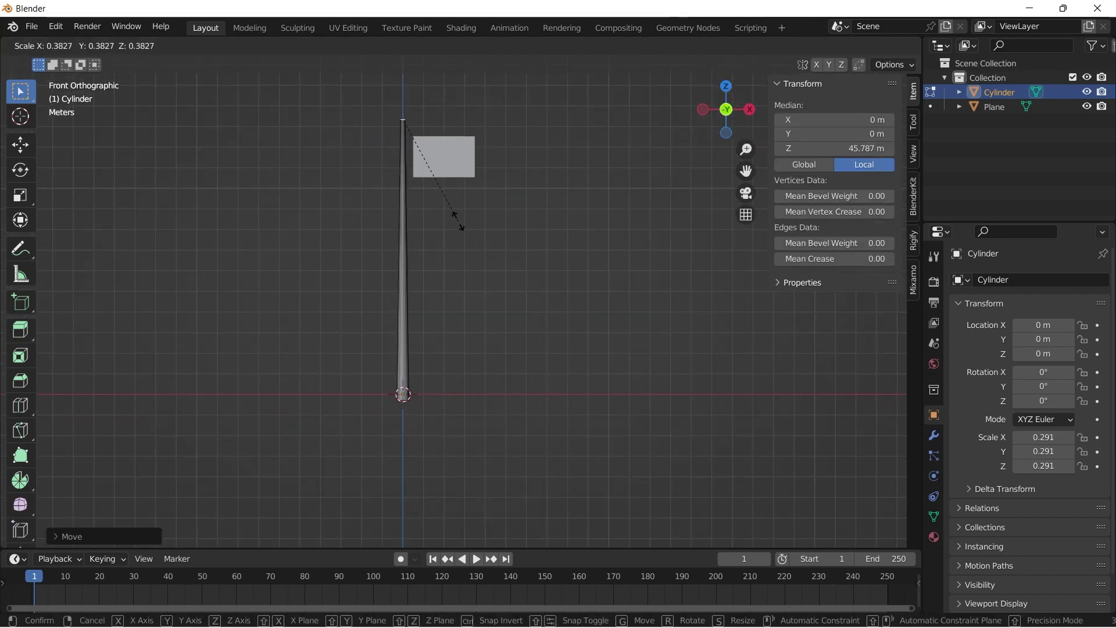
left_click(446, 215)
Step: Scale down the pole's bottom face to about 0.27 m across and return to Object Mode
middle_click_drag(413, 387, 366, 261)
scroll(349, 325, "up", 4)
left_click(272, 419)
key("s")
left_click(403, 411)
key("KP_1")
middle_click_drag(403, 409, 481, 376)
key("KP_1")
scroll(366, 232, "up", 6)
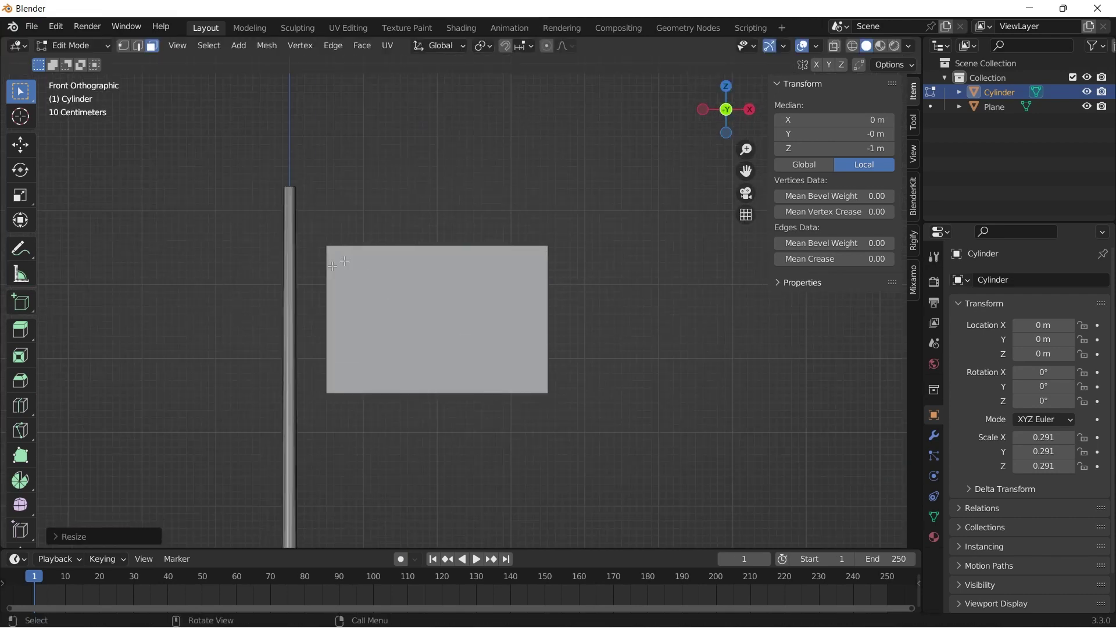
scroll(363, 224, "down", 1)
key("Tab")
Step: Add a second cylinder, raise it to about 12.9 m along Z, and scale it to about 0.145
middle_click_drag(311, 271, 413, 229)
key("shift+a")
mouse_move(412, 229)
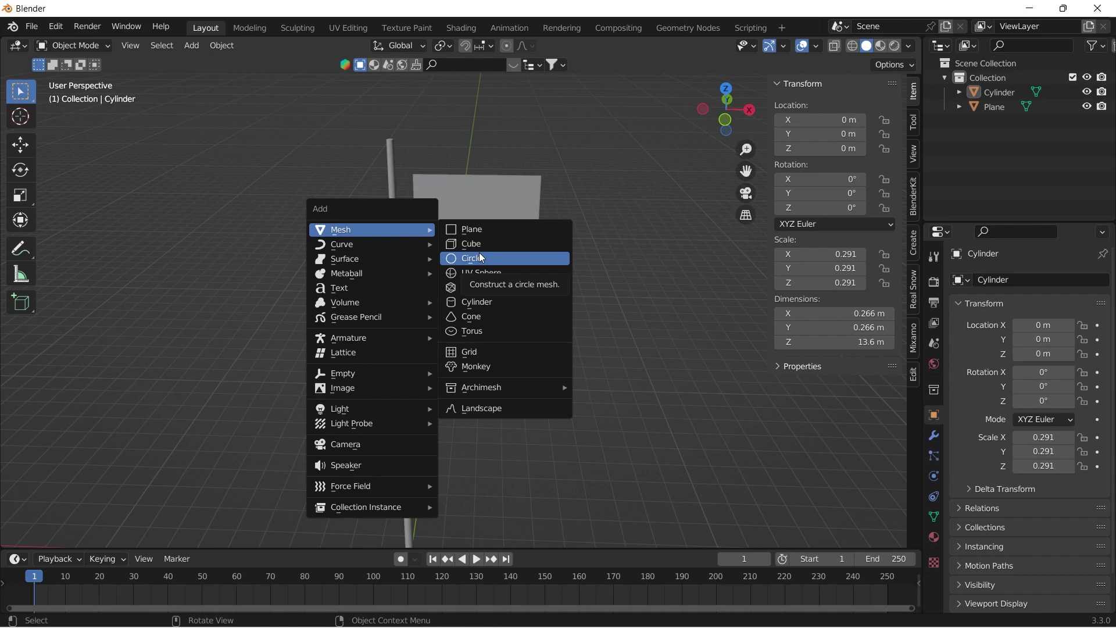
left_click(488, 302)
key("g")
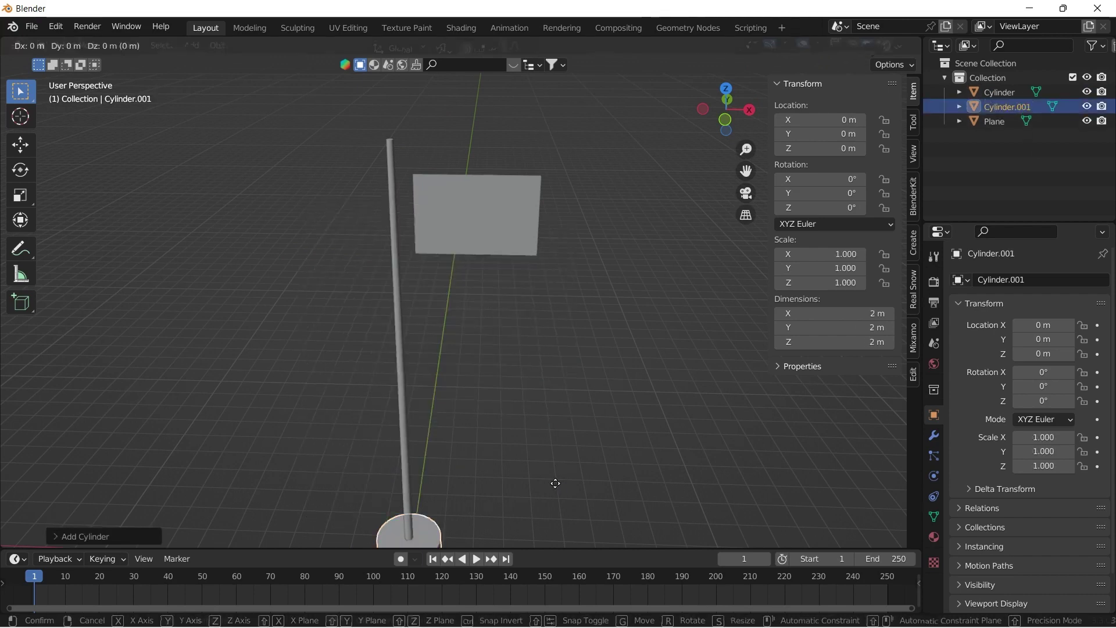
key("z")
left_click(577, 279)
key("s")
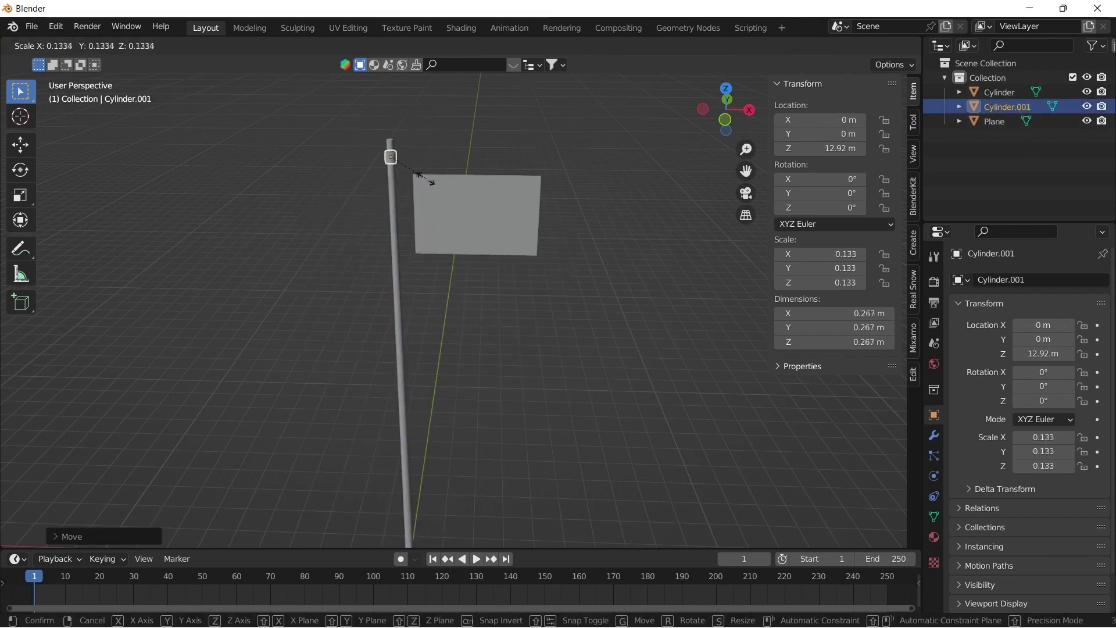
left_click(428, 180)
Step: Scale the small cylinder to about 0.11 and place it on the pole's top end at about 13.3 m
key("KP_1")
key("KP_Decimal")
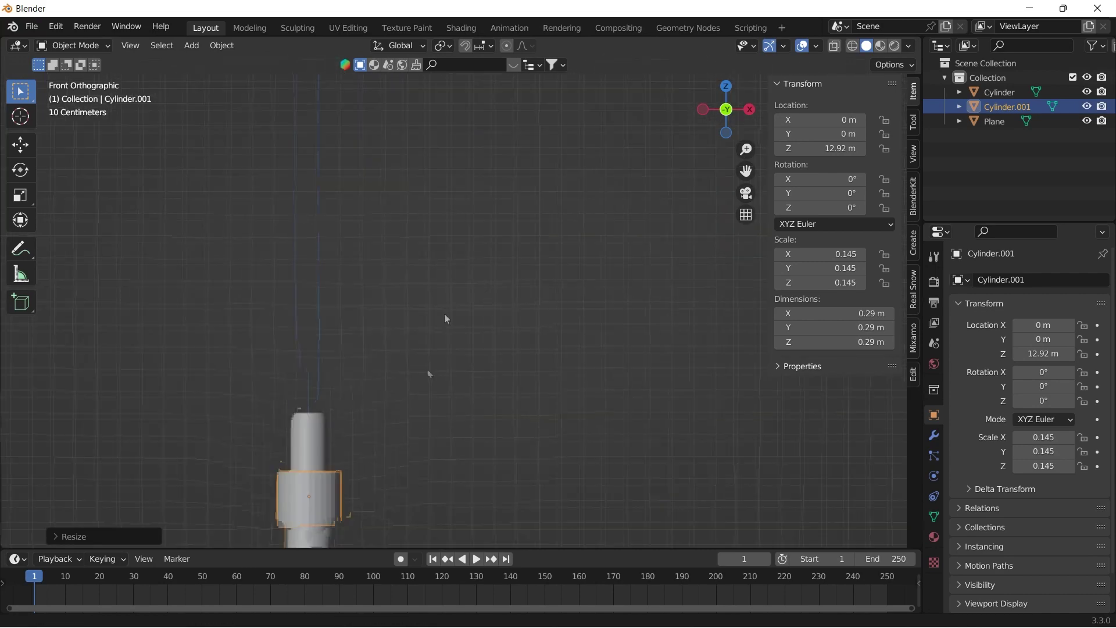
key("g")
key("z")
left_click(448, 273)
key("s")
left_click(490, 339)
key("g")
key("z")
left_click(497, 327)
Step: Apply Shade Auto Smooth to the small cap cylinder on the pole
right_click(314, 271)
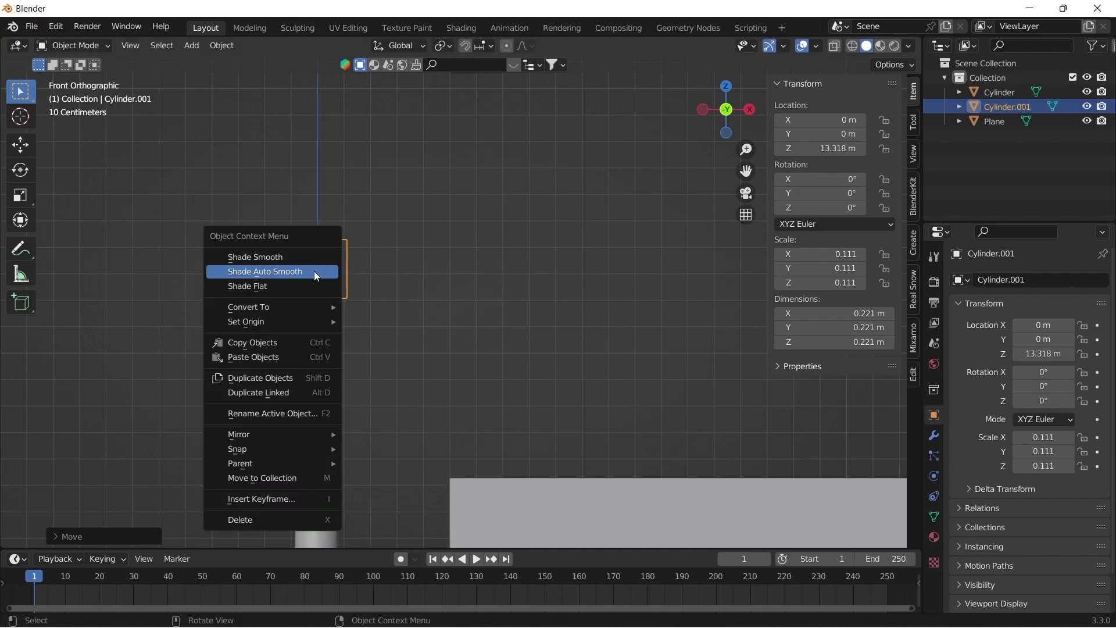
left_click(314, 271)
middle_click_drag(314, 271, 424, 159)
key("KP_1")
Step: Flatten the cap cylinder along Z to about 0.14 m high and raise it to about 13.37 m
key("s")
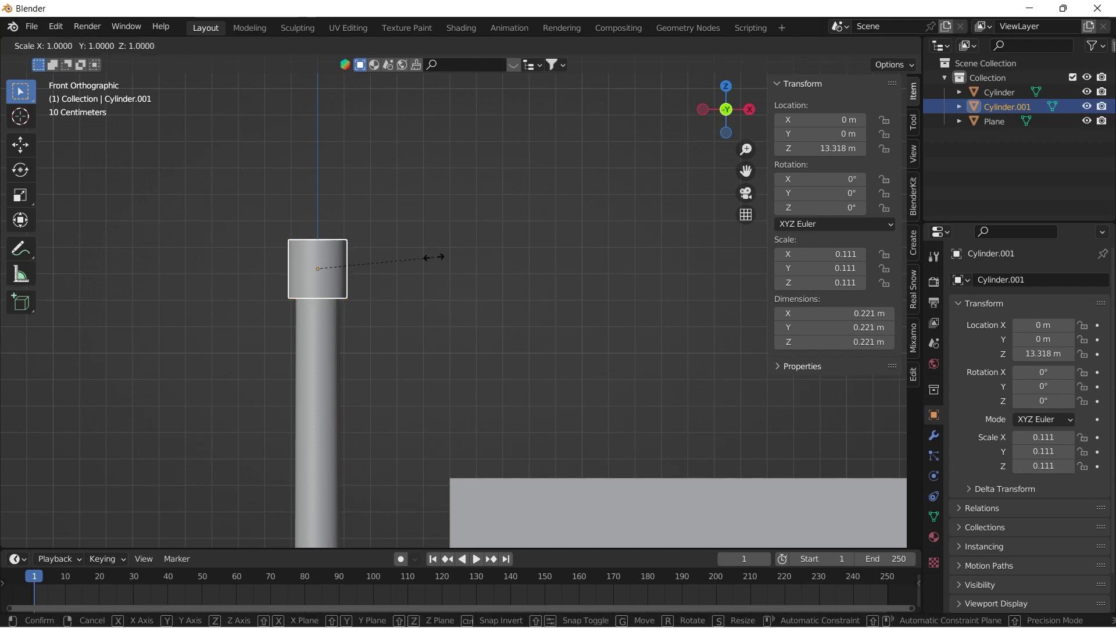
key("z")
left_click(391, 259)
key("g")
key("z")
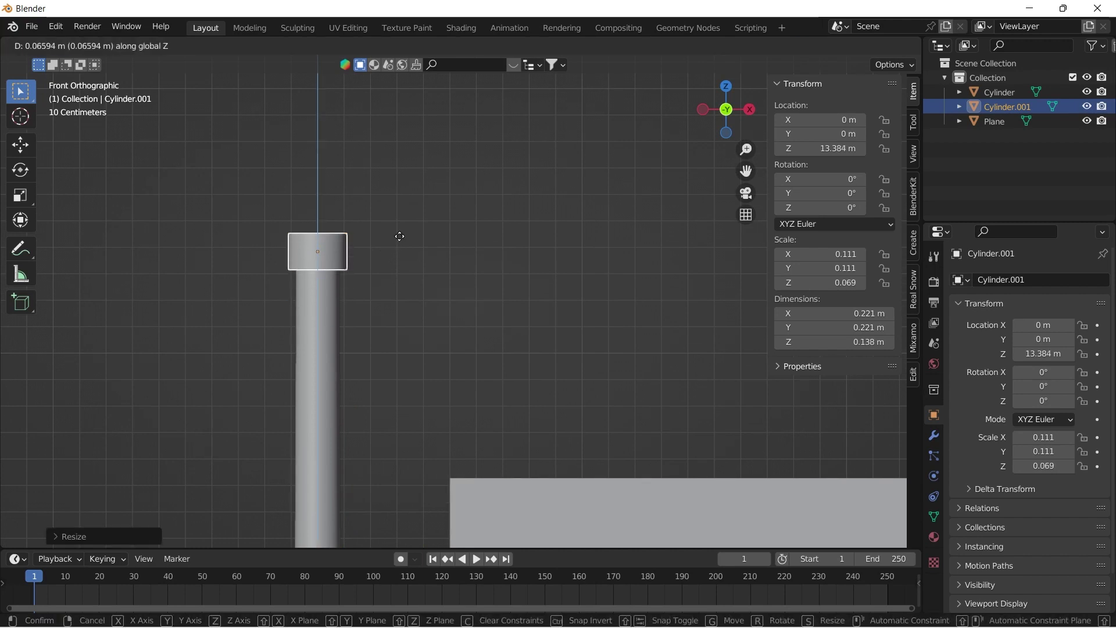
left_click(400, 240)
Step: Add a UV sphere and raise it along Z above the pole to about 13.9 m
middle_click_drag(399, 239, 394, 282)
key("shift+a")
mouse_move(428, 247)
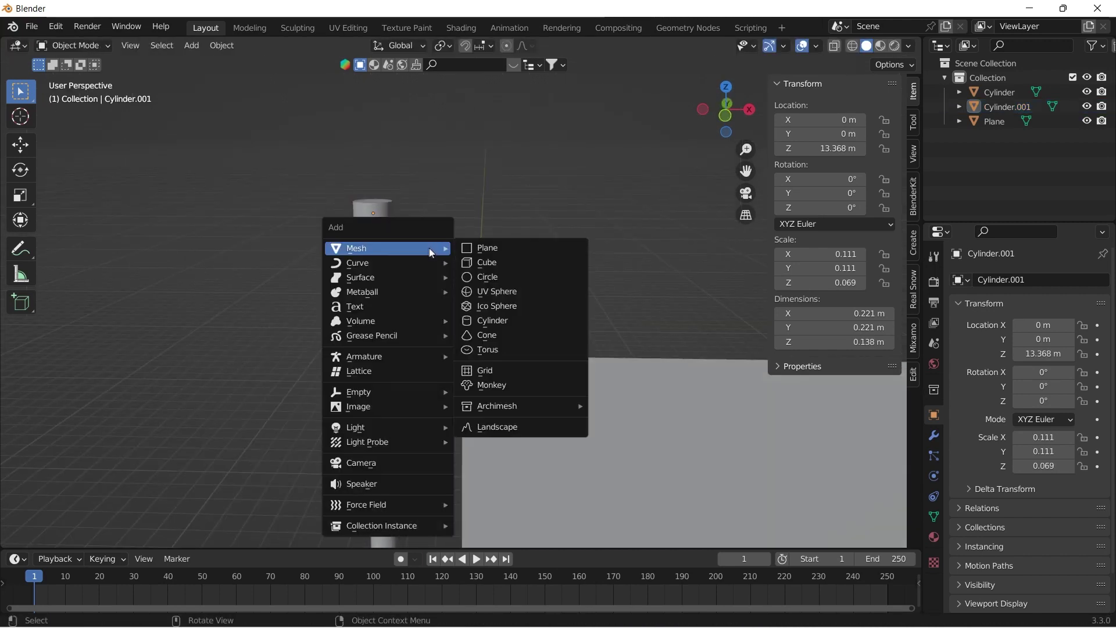
left_click(497, 291)
key("g")
key("z")
scroll(514, 130, "down", 5)
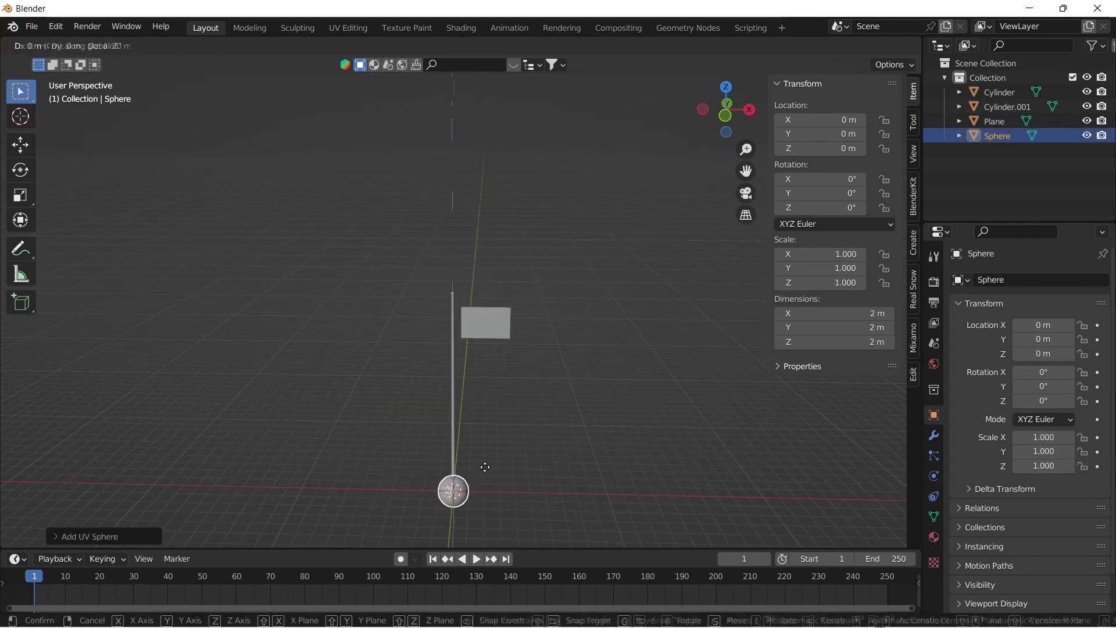
left_click(500, 261)
Step: Scale the sphere down to about 0.167 and lower it onto the cap at about 13.6 m
key("KP_1")
scroll(458, 297, "up", 11)
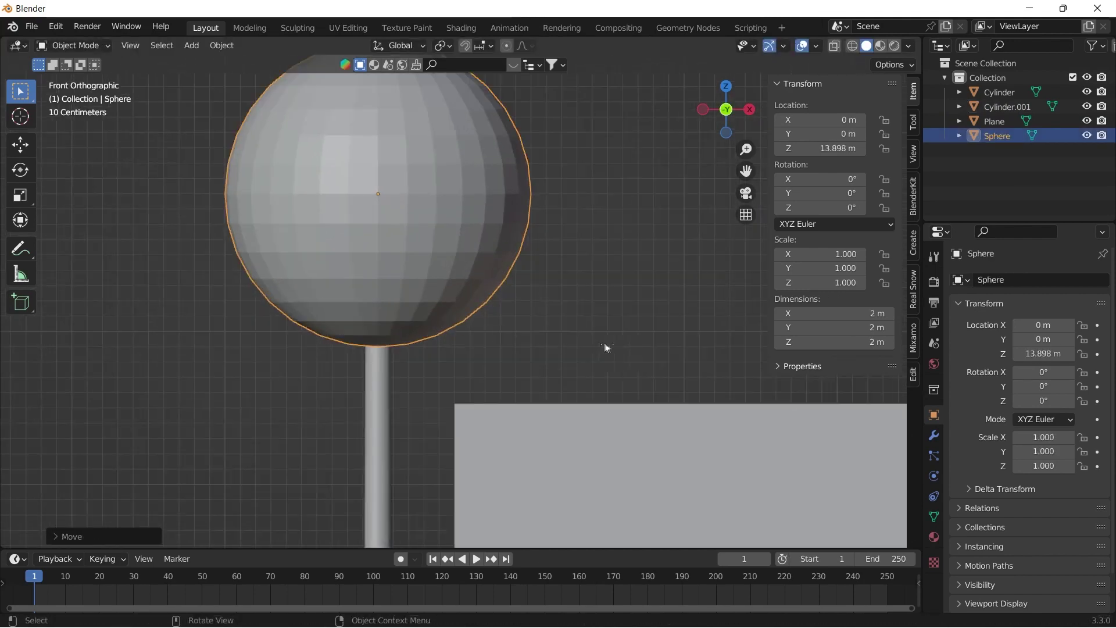
key("s")
left_click(429, 235)
scroll(413, 231, "up", 3)
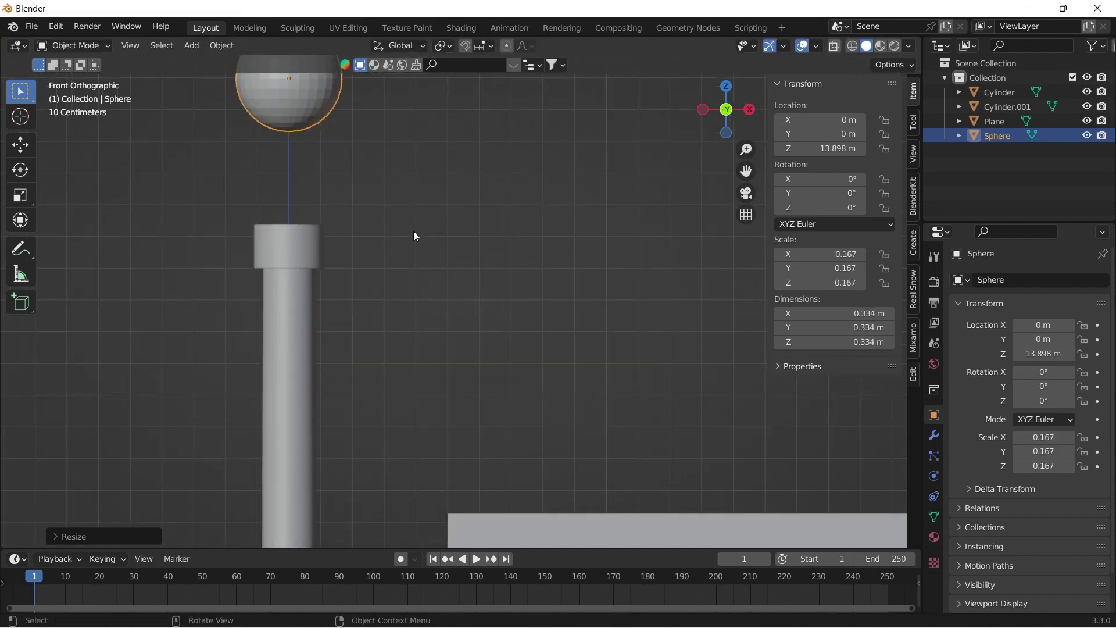
key("g")
key("z")
left_click(424, 312)
left_click(424, 314)
Step: Apply smooth shading to the sphere on top of the pole and deselect it
left_click(320, 187)
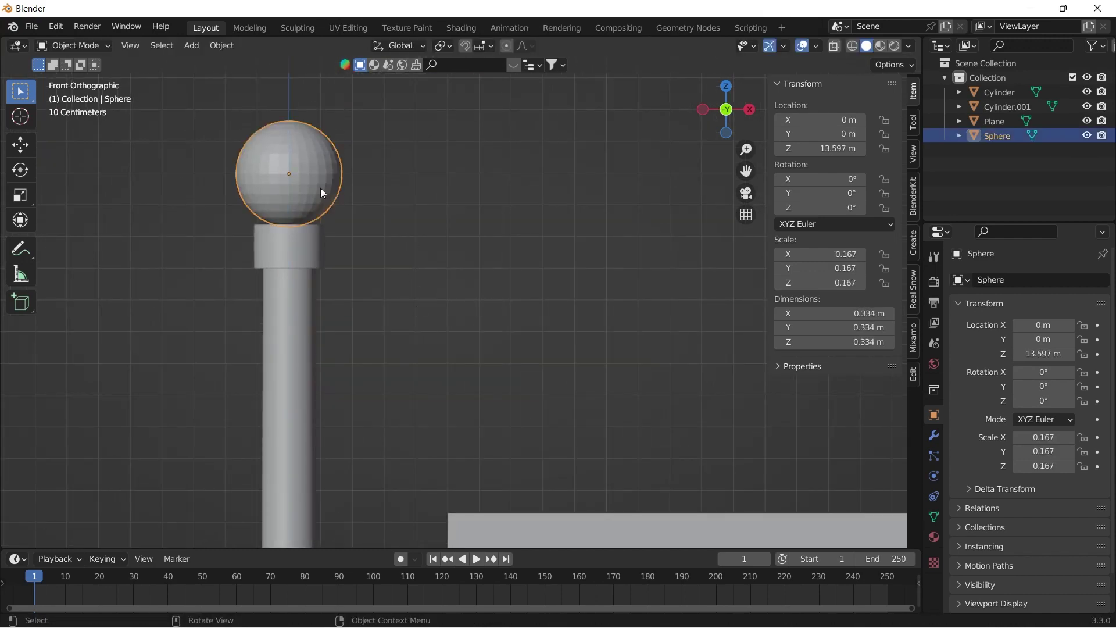
right_click(320, 187)
left_click(320, 190)
scroll(450, 231, "down", 2)
left_click(452, 233)
Step: Lower the sphere slightly along Z to about 13.57 m so it sits into the cap
middle_click_drag(450, 243, 438, 295)
scroll(404, 183, "up", 1)
scroll(405, 183, "up", 2)
middle_click_drag(395, 116, 418, 205, "shift")
middle_click_drag(387, 146, 424, 212, "shift")
left_click(414, 183)
scroll(452, 202, "up", 2)
key("g")
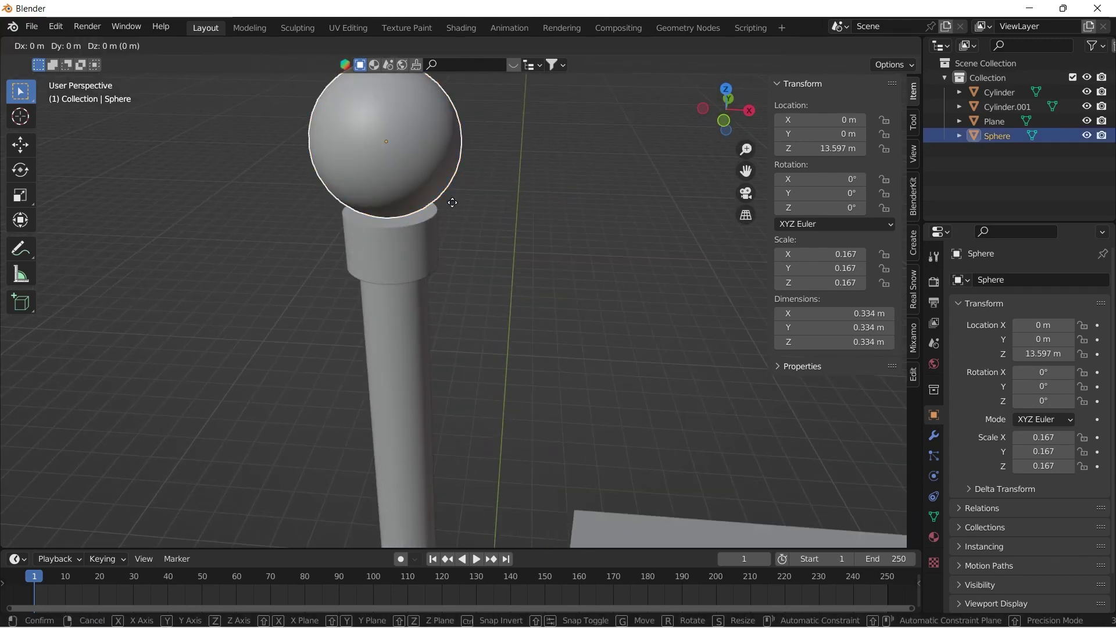
key("z")
left_click(456, 212)
left_click(553, 211)
Step: Cut an edge loop around the pole slightly above the level of the flag's upper edge
scroll(431, 163, "down", 9)
scroll(431, 163, "down", 3)
middle_click_drag(490, 314, 510, 267)
key("KP_1")
scroll(459, 302, "down", 2)
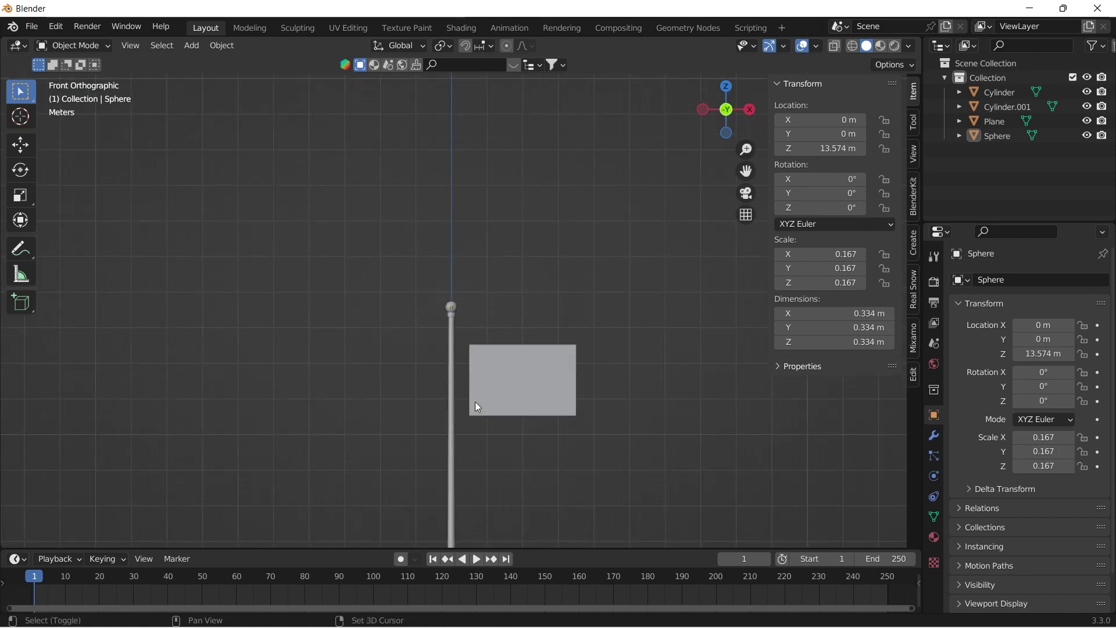
scroll(425, 157, "down", 4)
scroll(456, 302, "up", 4)
scroll(460, 267, "up", 3)
scroll(432, 383, "up", 4)
middle_click_drag(404, 201, 399, 250, "shift")
left_click(385, 331)
key("Tab")
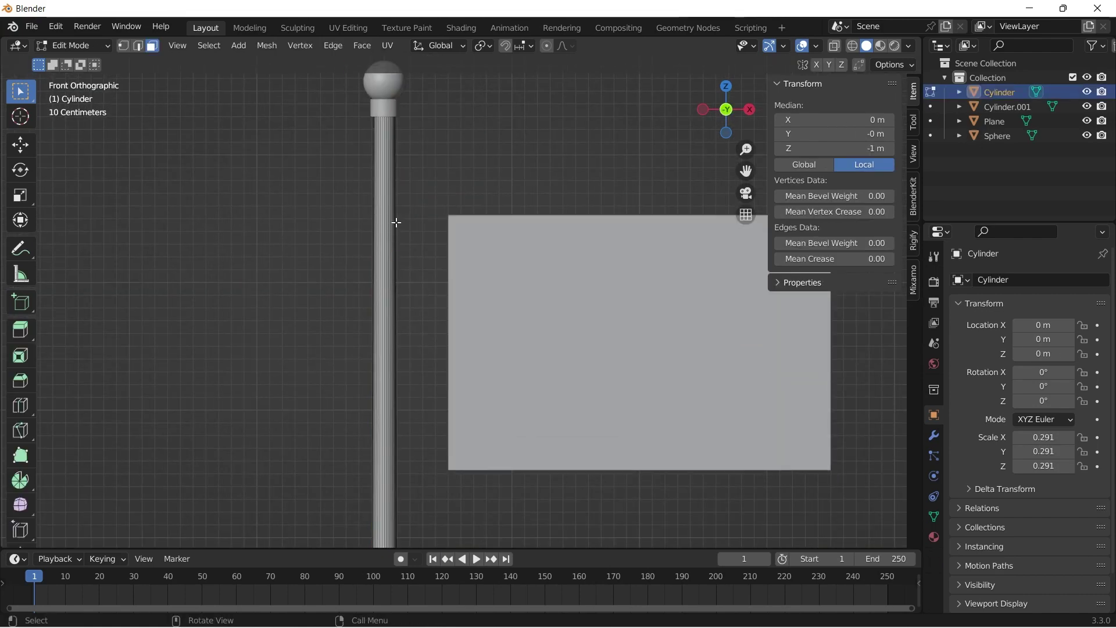
scroll(396, 225, "down", 6)
left_click(464, 460)
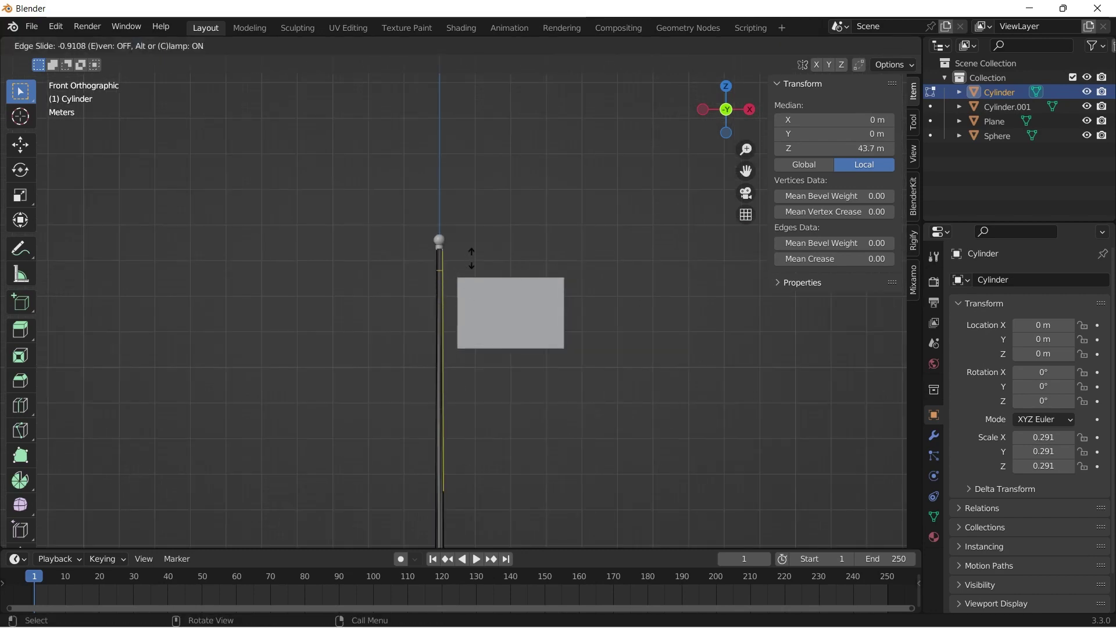
left_click(471, 258)
Step: Cut a second edge loop around the pole and raise it to about 43.2 m local Z, just below the first
scroll(474, 349, "up", 4)
scroll(478, 431, "down", 6)
left_click(471, 467)
left_click(483, 334)
scroll(483, 333, "up", 5)
middle_click_drag(377, 203, 458, 369, "shift")
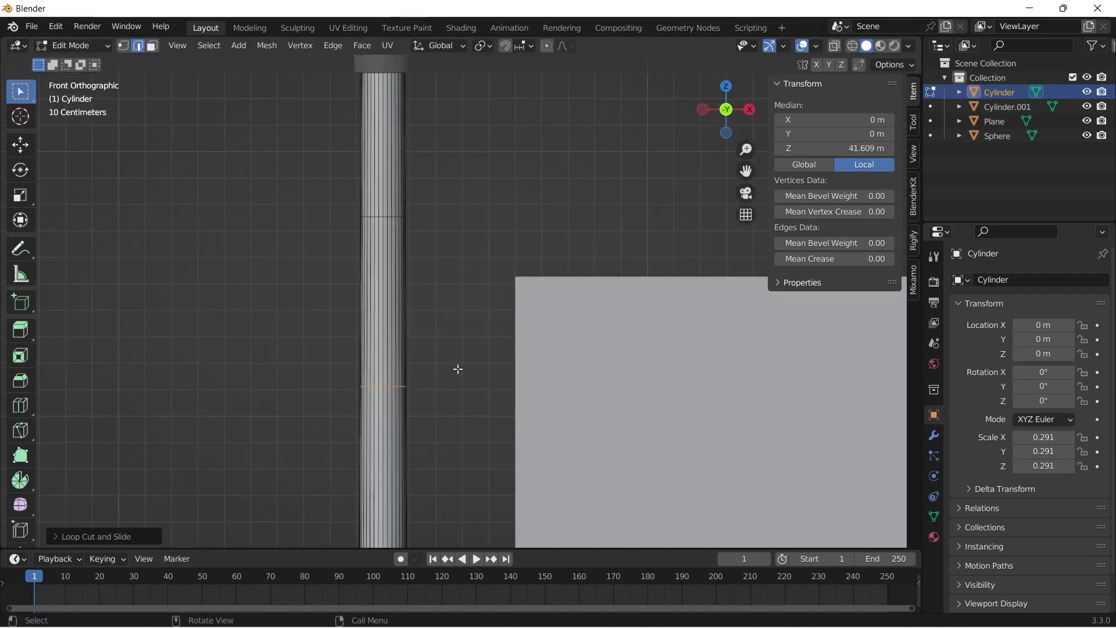
key("g")
key("z")
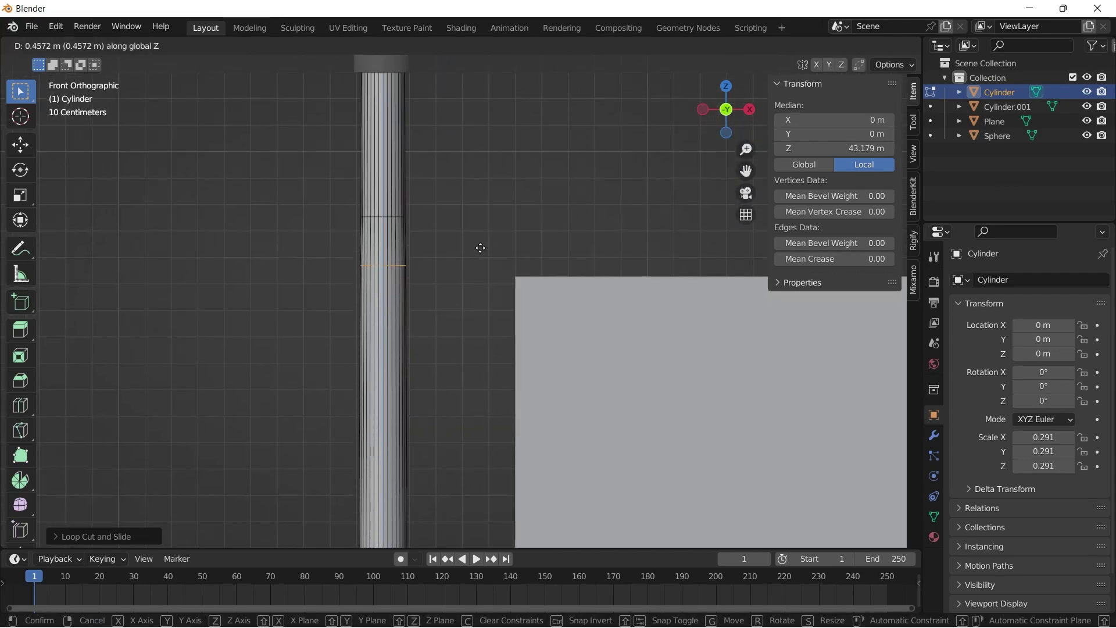
left_click(481, 245)
Step: Cut an edge loop around the pole level with the flag's lower edge, at about 36.4 m local Z
scroll(481, 244, "down", 7)
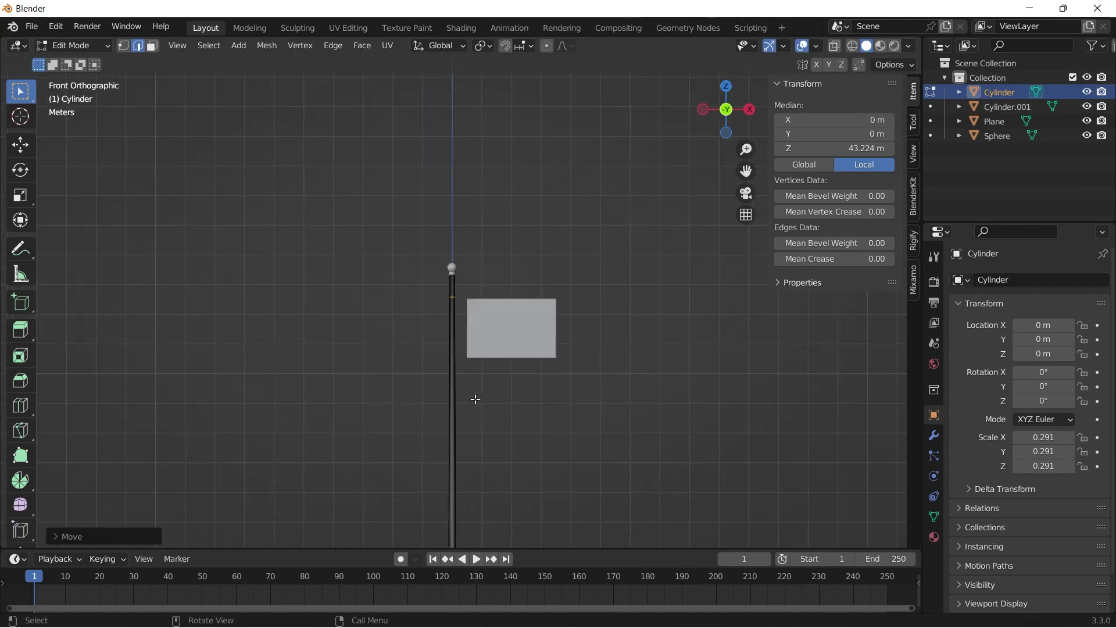
key("g")
key("g")
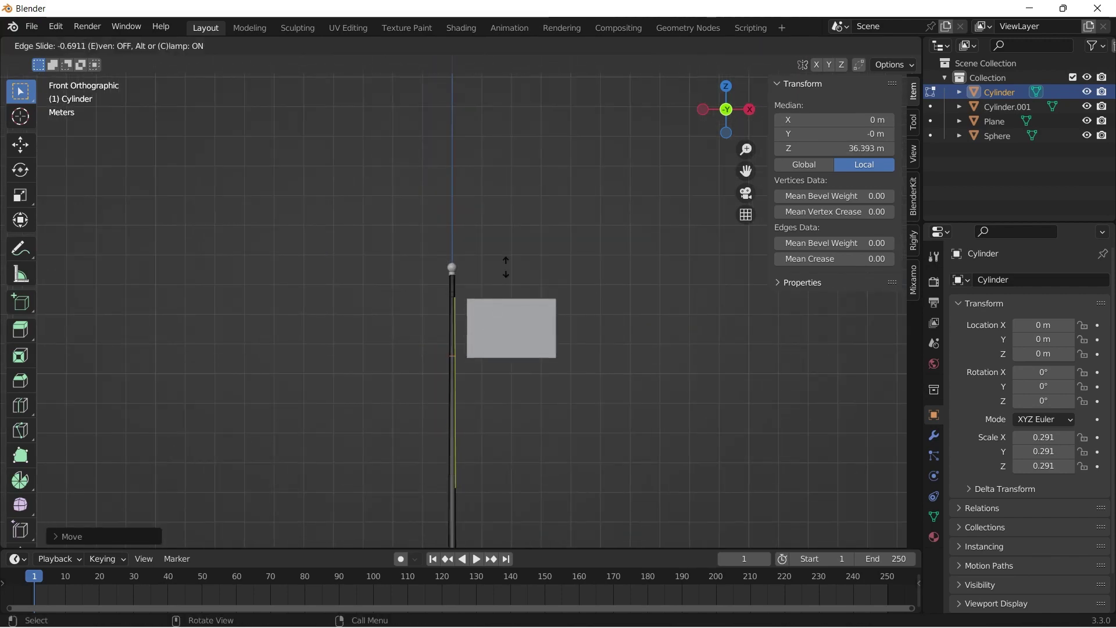
left_click(506, 267)
Step: Cut another edge loop below it and raise it along Z to about 35.8 m local, forming a narrow lower band
key("g")
key("g")
left_click(499, 291)
scroll(452, 392, "up", 6)
key("g")
key("z")
left_click(466, 288)
Step: Raise the lower edge loop of the pole's upper band slightly along Z to narrow the band
middle_click_drag(446, 215, 446, 441, "shift")
scroll(431, 224, "up", 3)
middle_click_drag(443, 279, 441, 322, "shift")
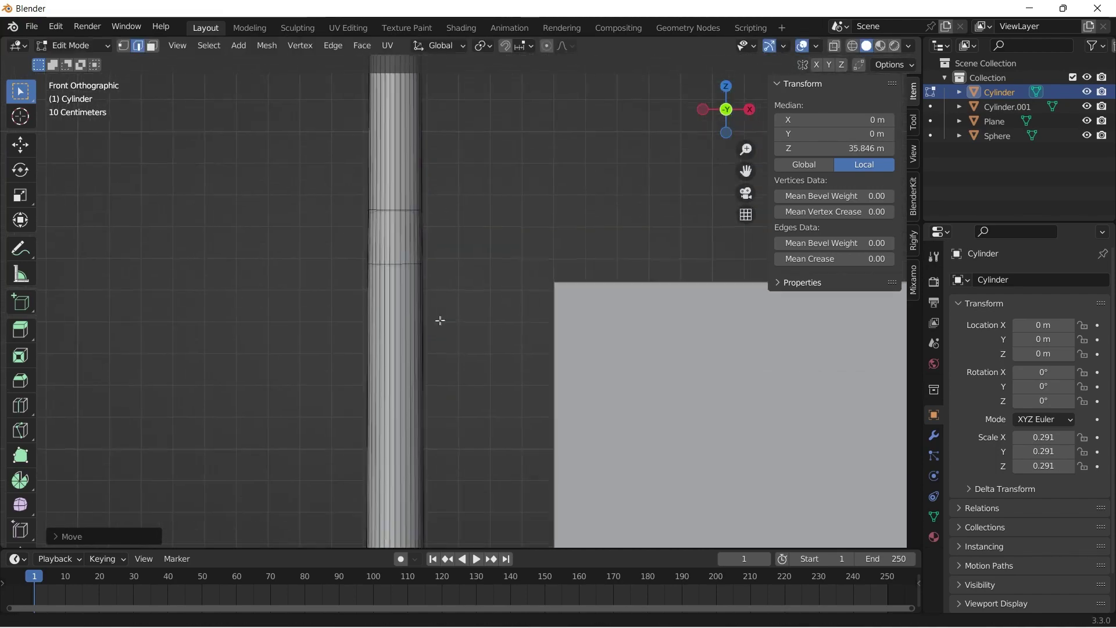
left_click(399, 265)
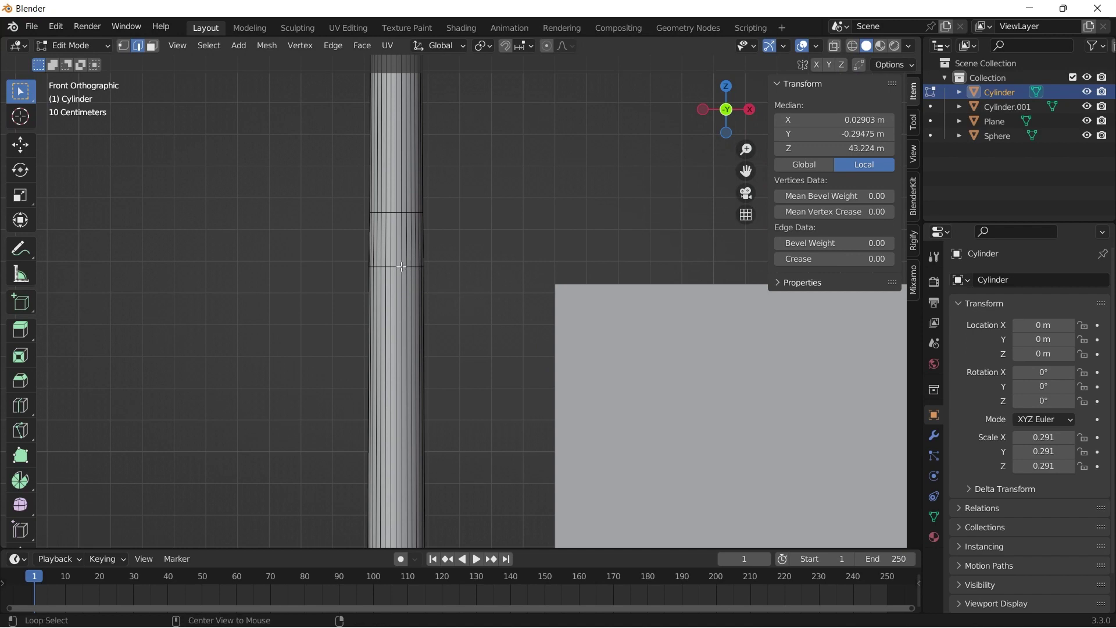
key("z")
left_click(459, 297)
Step: Duplicate the face loop of the pole's upper band in place and separate it into its own object
key("3")
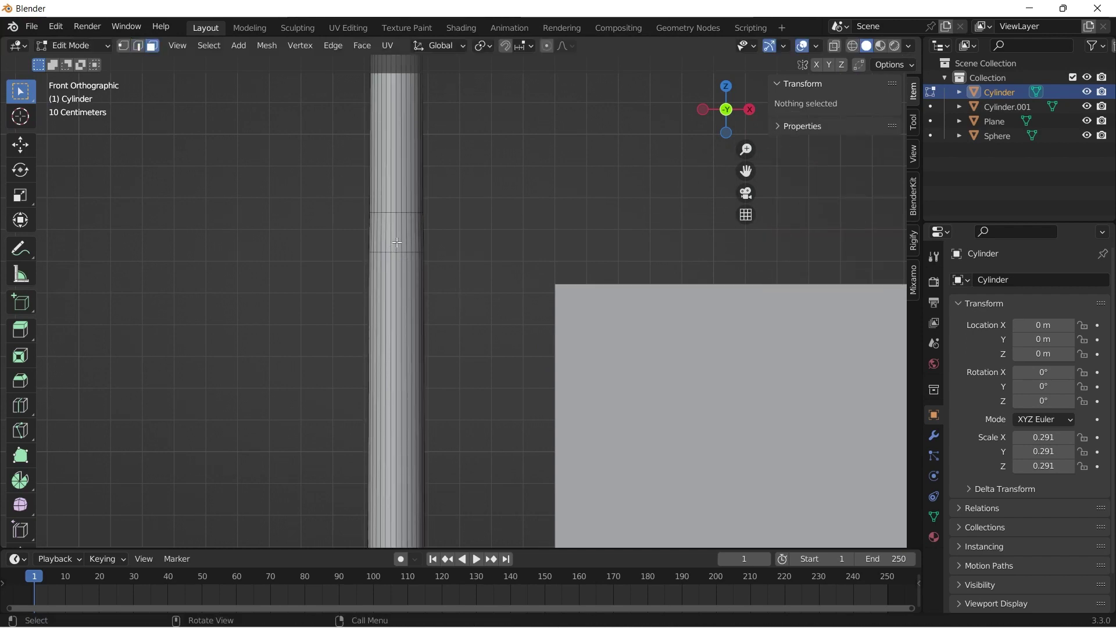
left_click(399, 233, "alt")
middle_click_drag(398, 243, 401, 250)
key("shift+d")
key("Escape")
right_click(353, 316)
mouse_move(344, 429)
left_click(465, 429)
Step: Duplicate the face loop of the pole's lower band in place and separate it as a new object
middle_click_drag(481, 413, 423, 339)
left_click(423, 339, "alt")
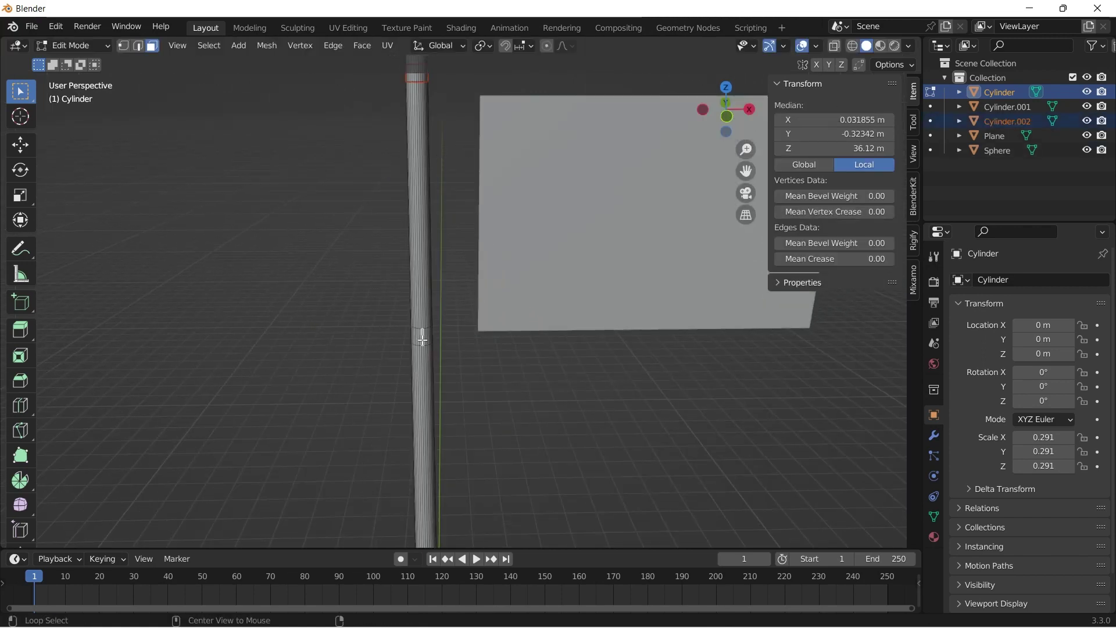
key("shift+d")
key("Escape")
right_click(436, 337)
mouse_move(436, 337)
left_click(493, 331)
middle_click_drag(493, 331, 422, 329)
Step: Select all side faces of the separated upper ring and add a Solidify modifier to the ring
key("Tab")
scroll(406, 249, "up", 2)
left_click(406, 249)
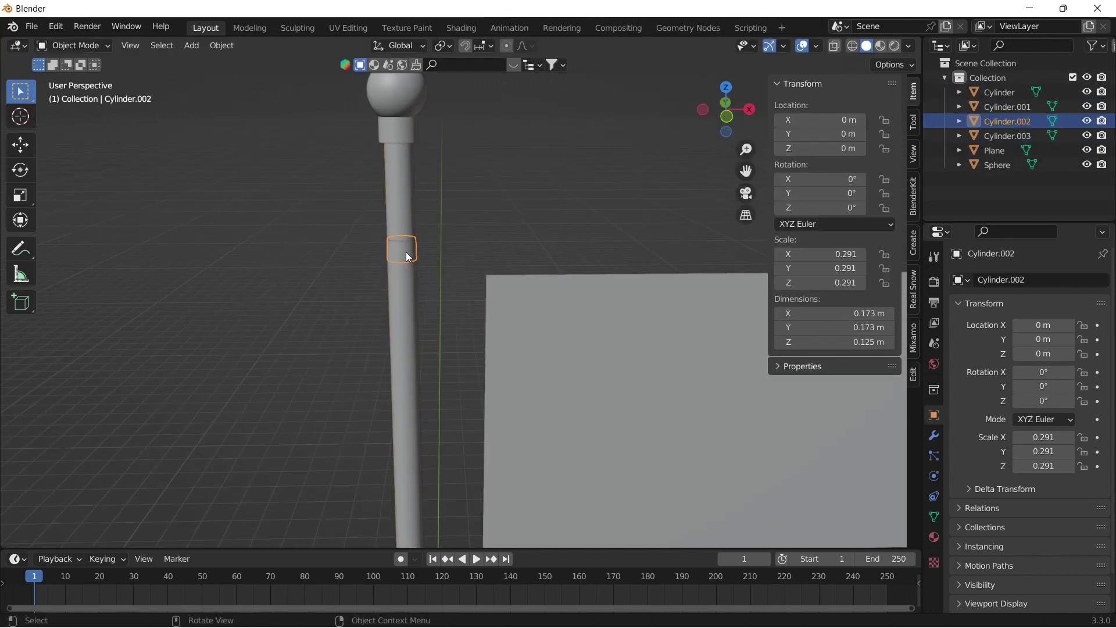
key("Tab")
scroll(406, 252, "up", 2)
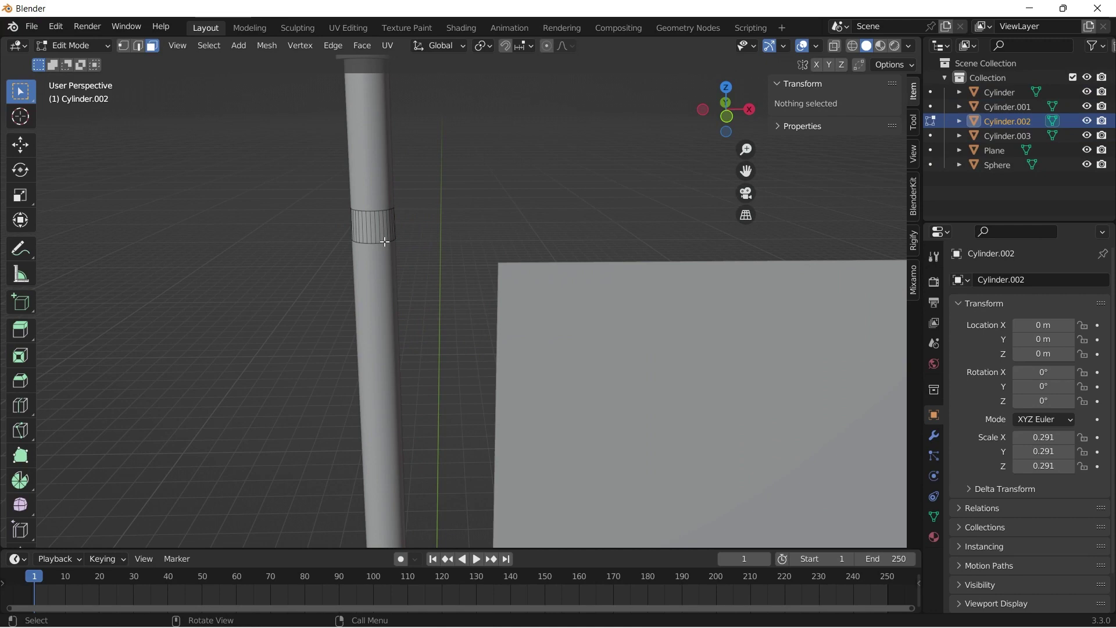
left_click(385, 241, "alt")
left_click(934, 435)
left_click(982, 280)
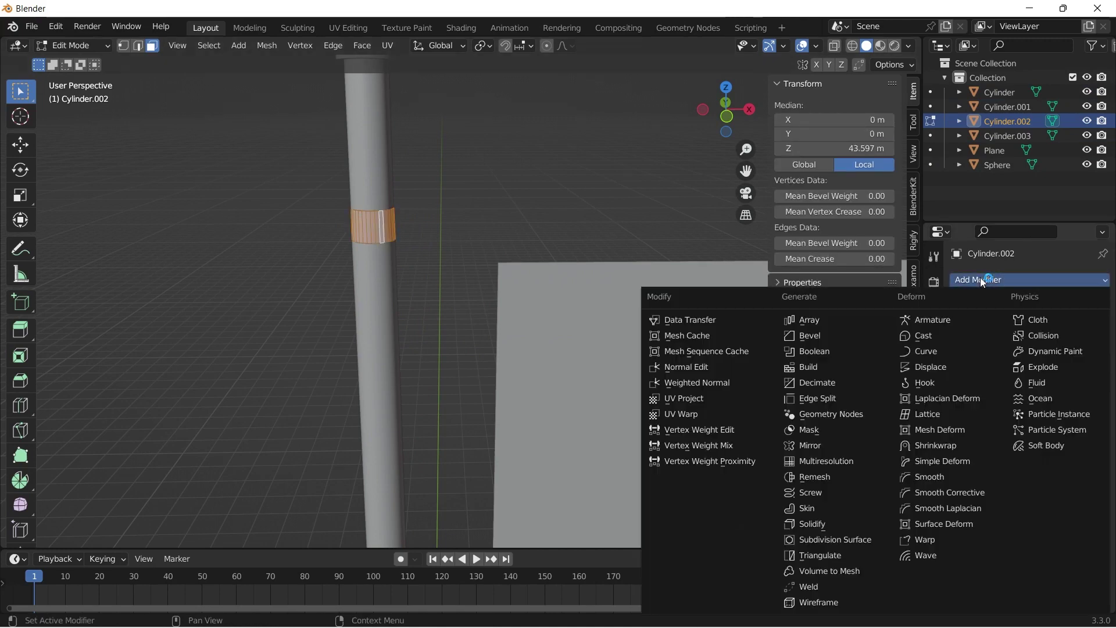
left_click(831, 525)
Step: Set the upper ring's Solidify thickness to -0.03 m and apply the modifier
key("KP_Decimal")
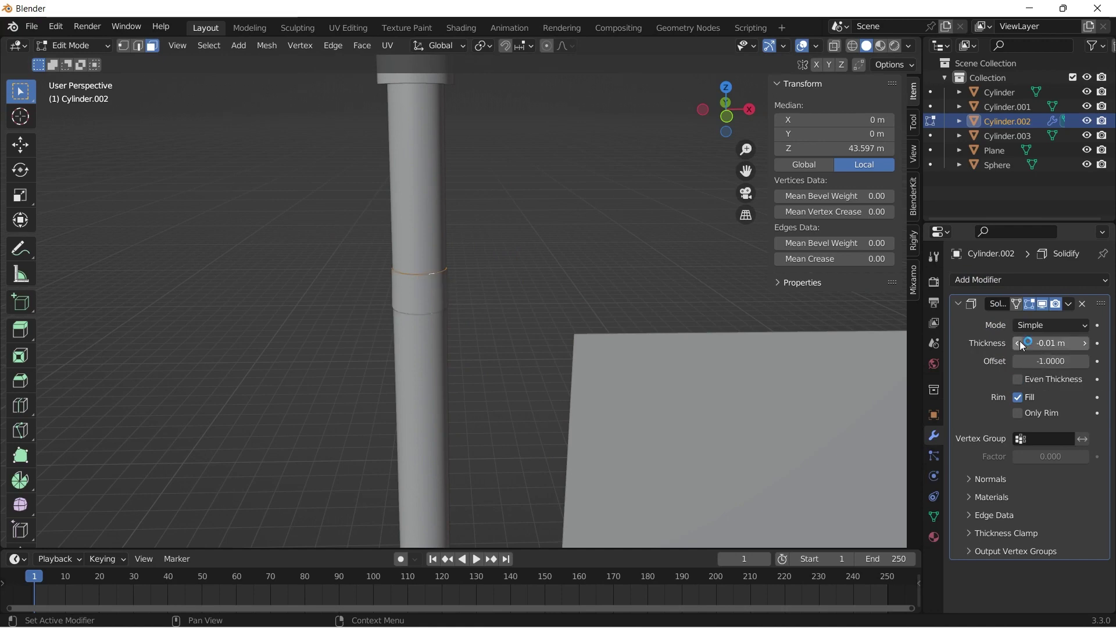
middle_click_drag(488, 297, 490, 342)
middle_click_drag(446, 202, 468, 313, "shift")
scroll(466, 299, "up", 5)
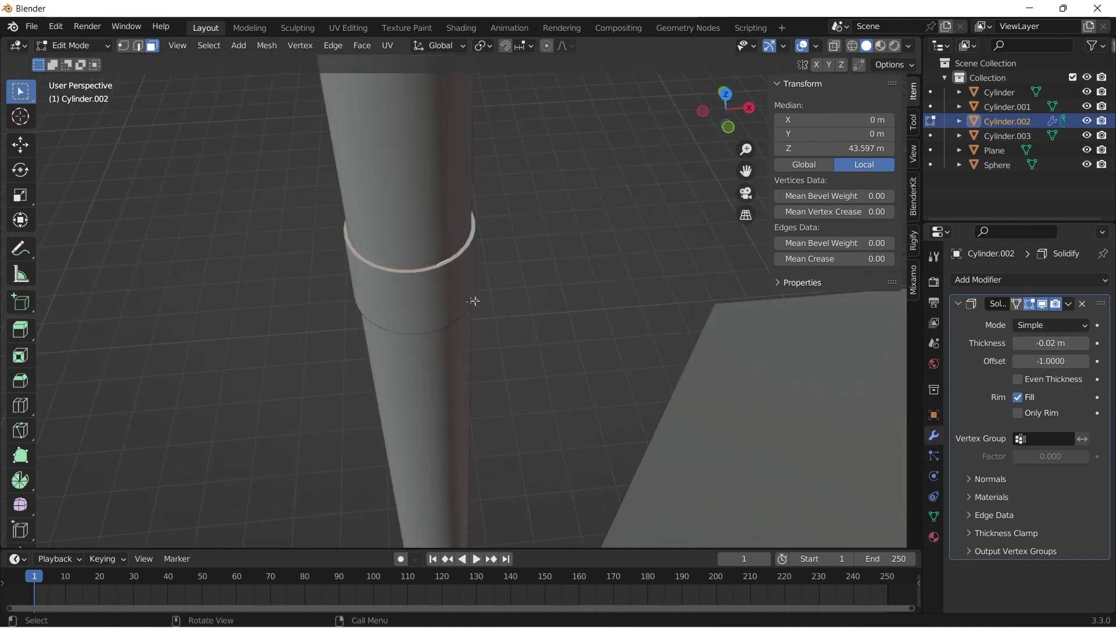
scroll(508, 232, "down", 8)
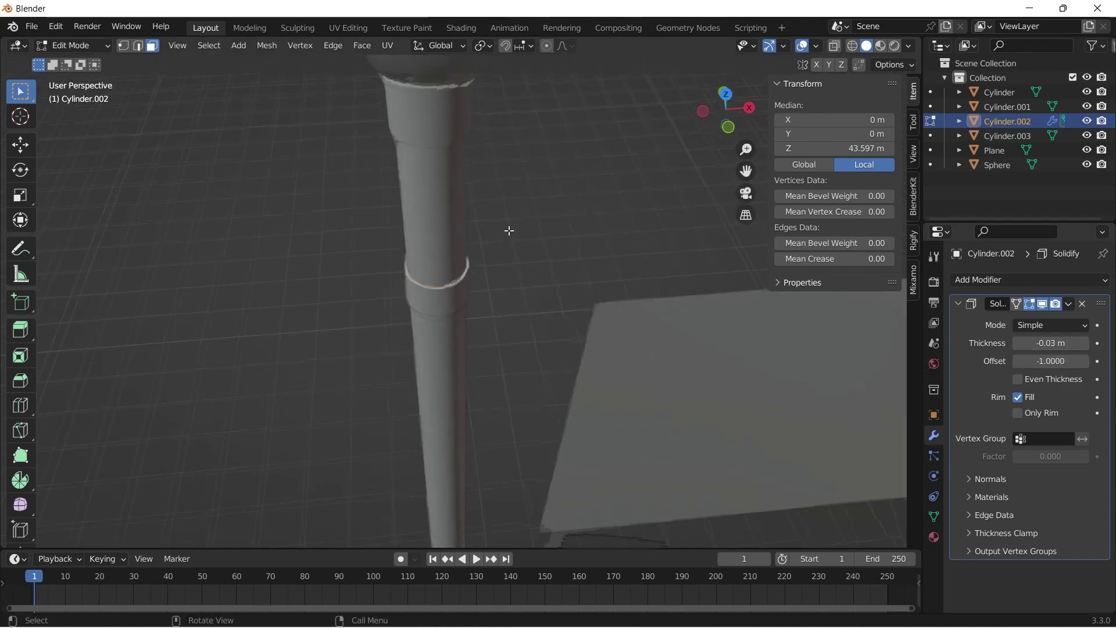
scroll(650, 287, "up", 5)
key("Tab")
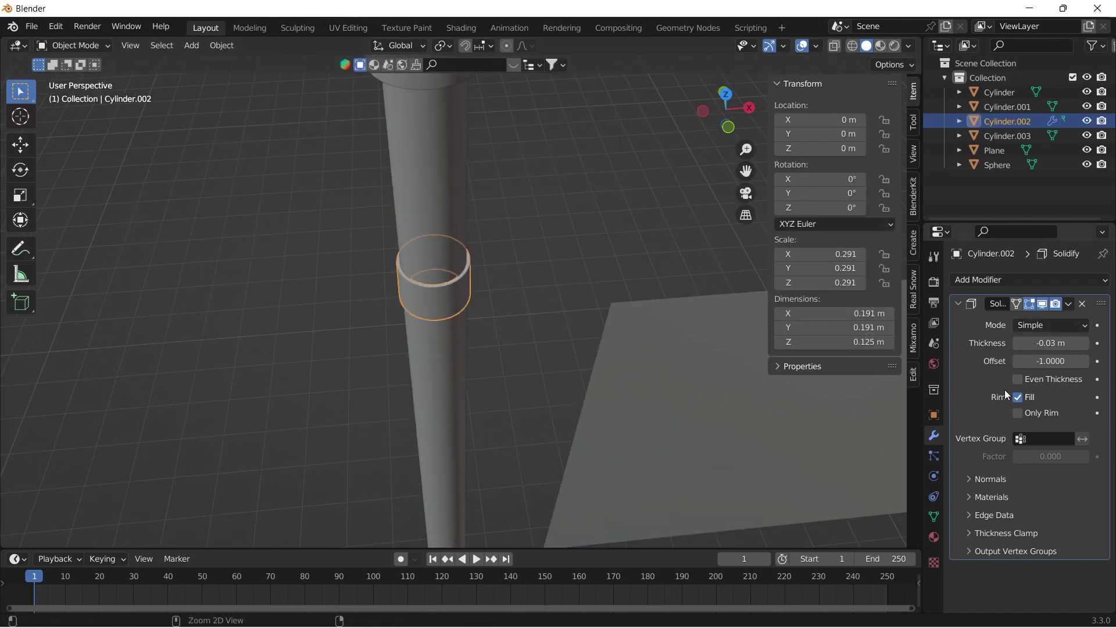
key("ctrl+a")
key("Tab")
Step: Add a Solidify modifier with -0.03 m thickness to the separated lower ring and apply it
scroll(476, 216, "down", 8)
middle_click_drag(477, 360, 431, 98, "shift")
middle_click_drag(431, 99, 485, 244, "shift")
middle_click_drag(532, 401, 545, 447)
scroll(545, 447, "up", 3)
key("Tab")
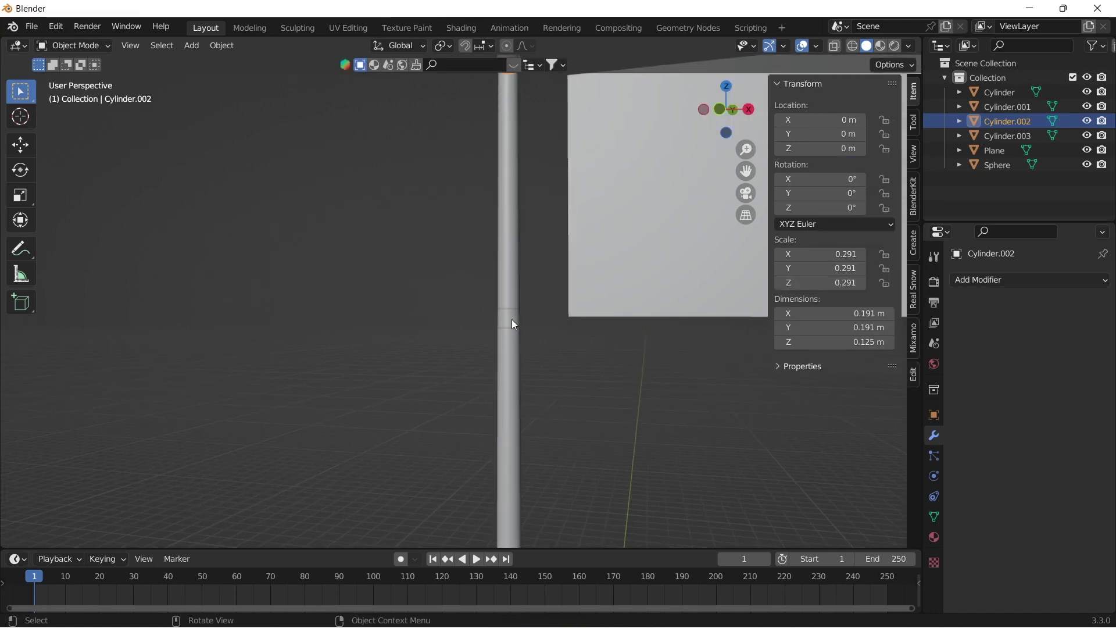
left_click(513, 324)
key("Tab")
left_click(510, 319, "alt")
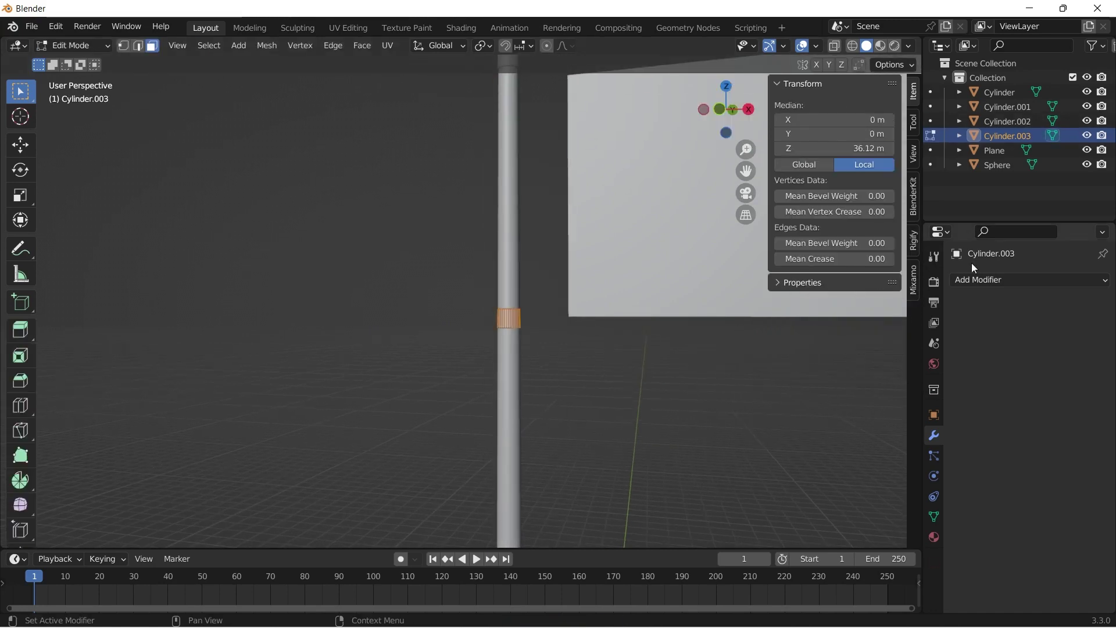
left_click(977, 279)
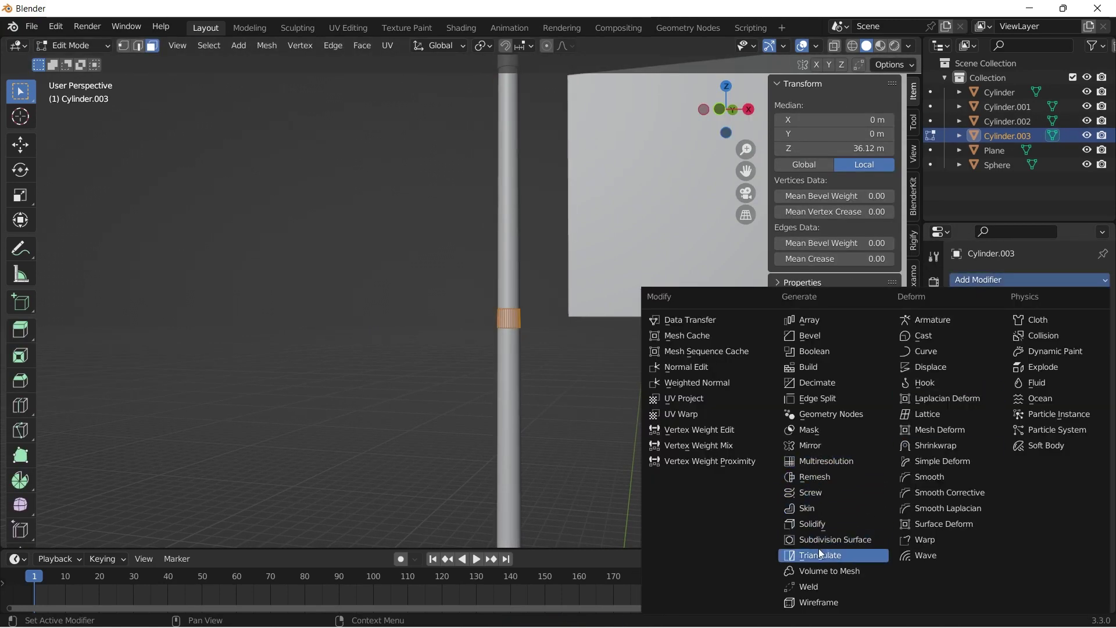
left_click(813, 523)
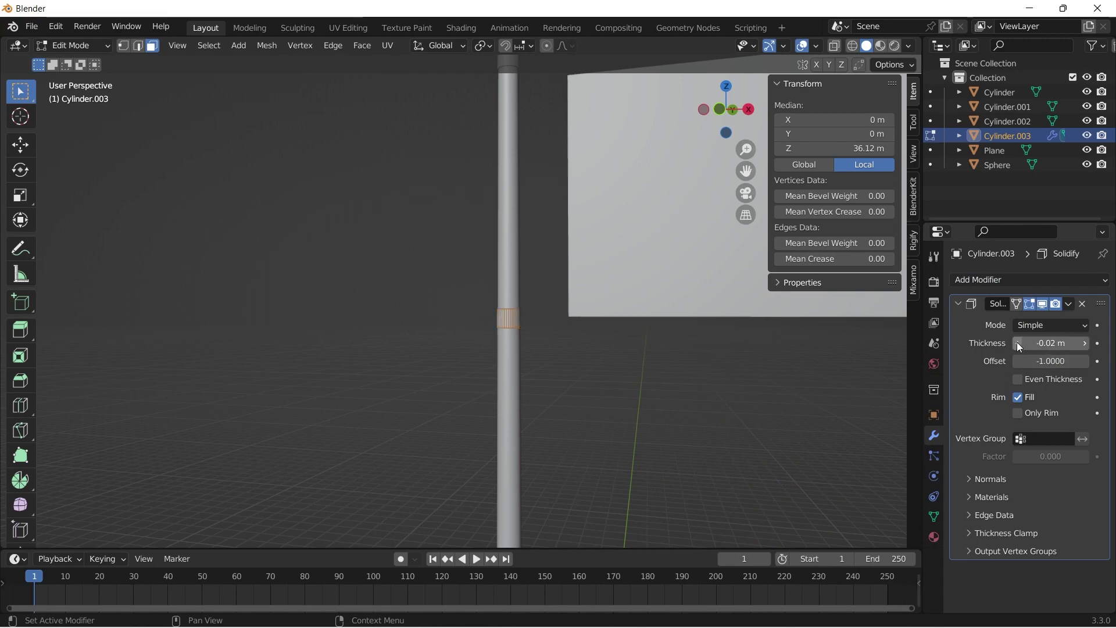
middle_click_drag(615, 385, 634, 413)
key("Tab")
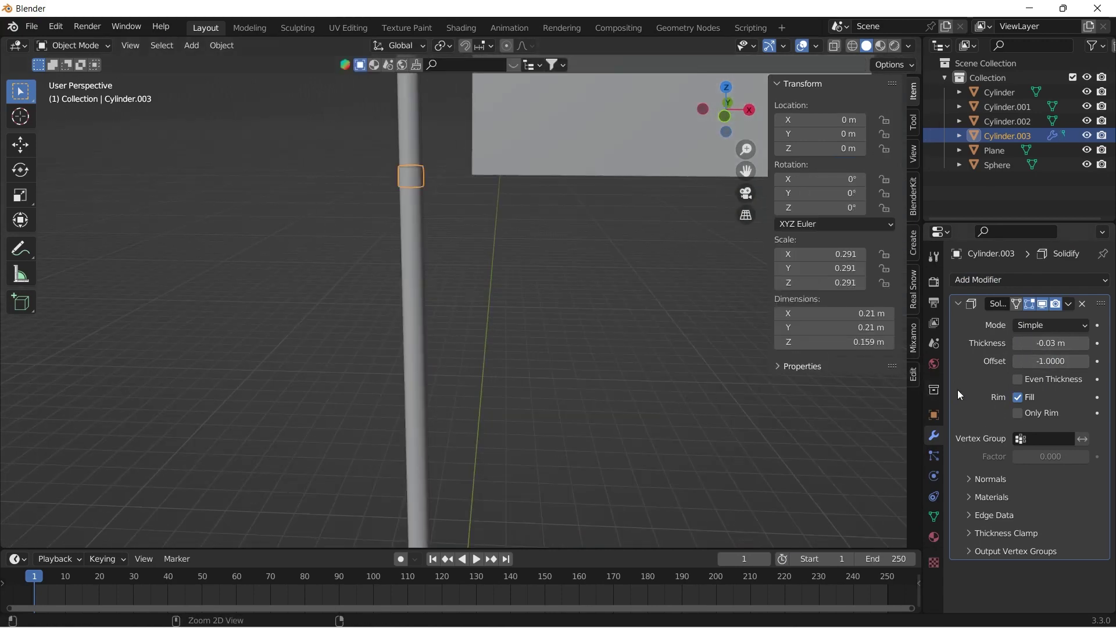
key("ctrl+a")
Step: Extrude the two adjacent faces of the upper ring that face the flag 0.15 m along X to form a tab
scroll(502, 303, "up", 2)
middle_click_drag(503, 305, 514, 459, "shift")
key("KP_1")
scroll(513, 435, "down", 4)
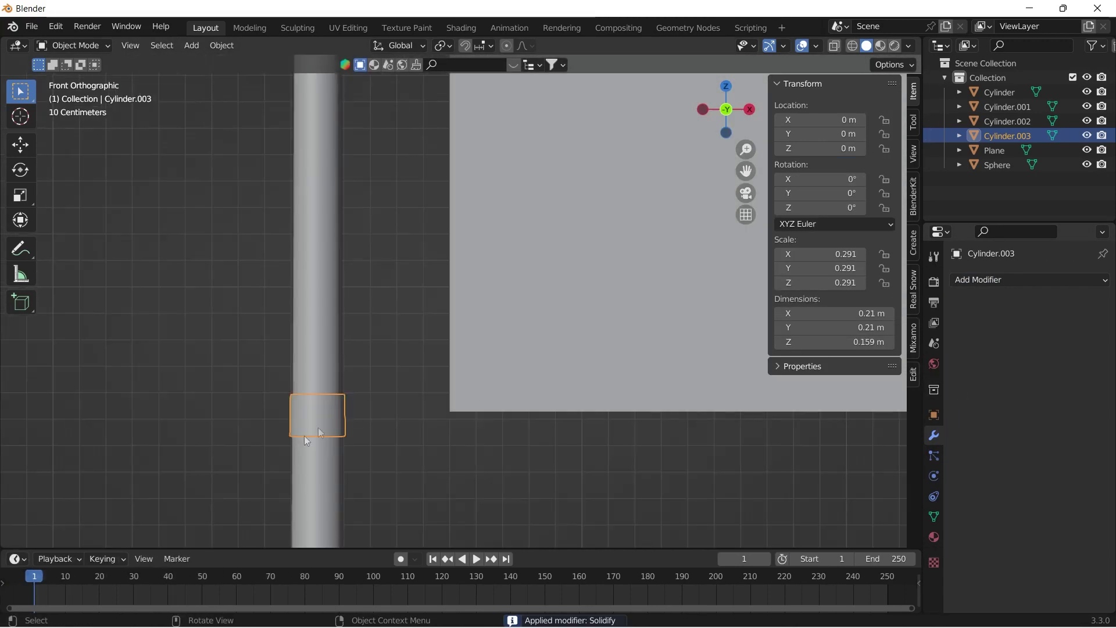
scroll(301, 439, "up", 3)
middle_click_drag(317, 451, 419, 232, "shift")
left_click(449, 319)
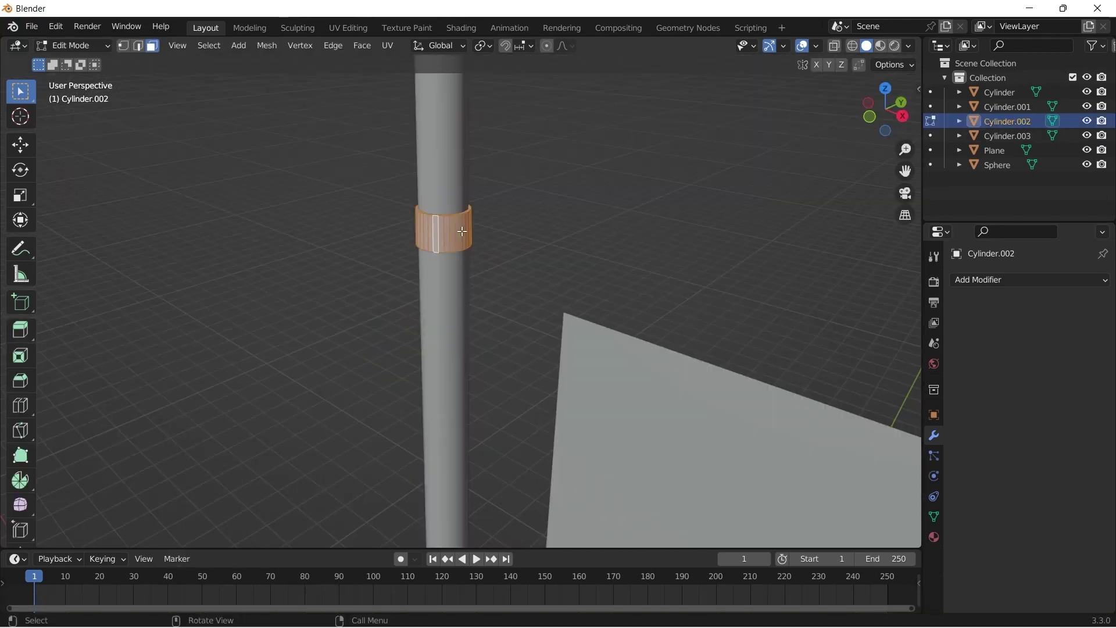
key("KP_3")
scroll(462, 231, "down", 4)
scroll(583, 331, "up", 5)
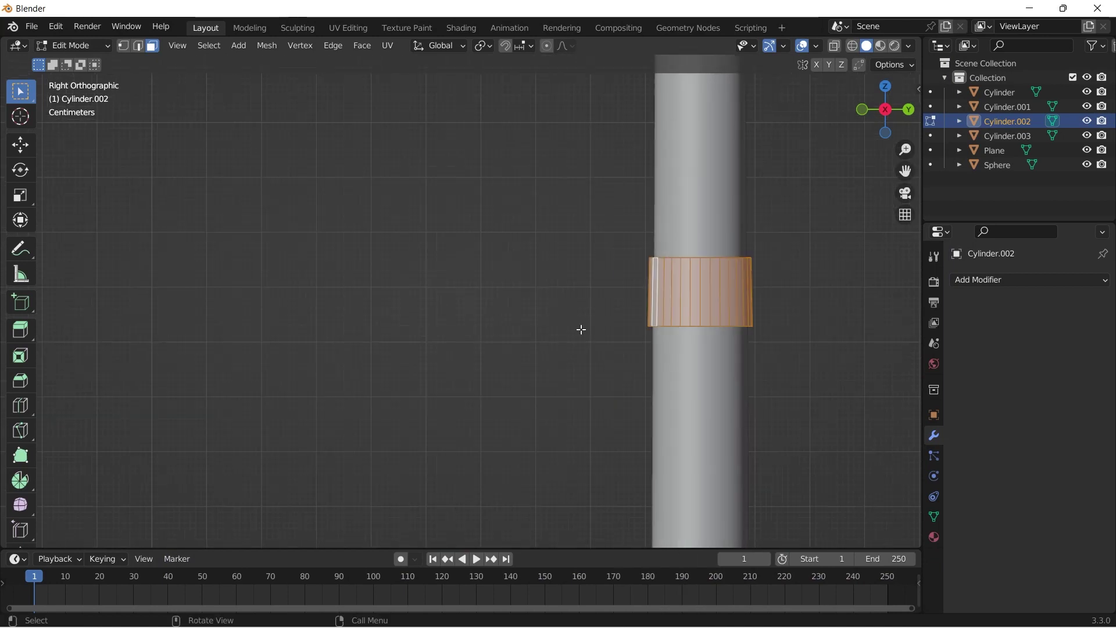
left_click(532, 248)
left_click(544, 247, "shift")
scroll(535, 226, "down", 3)
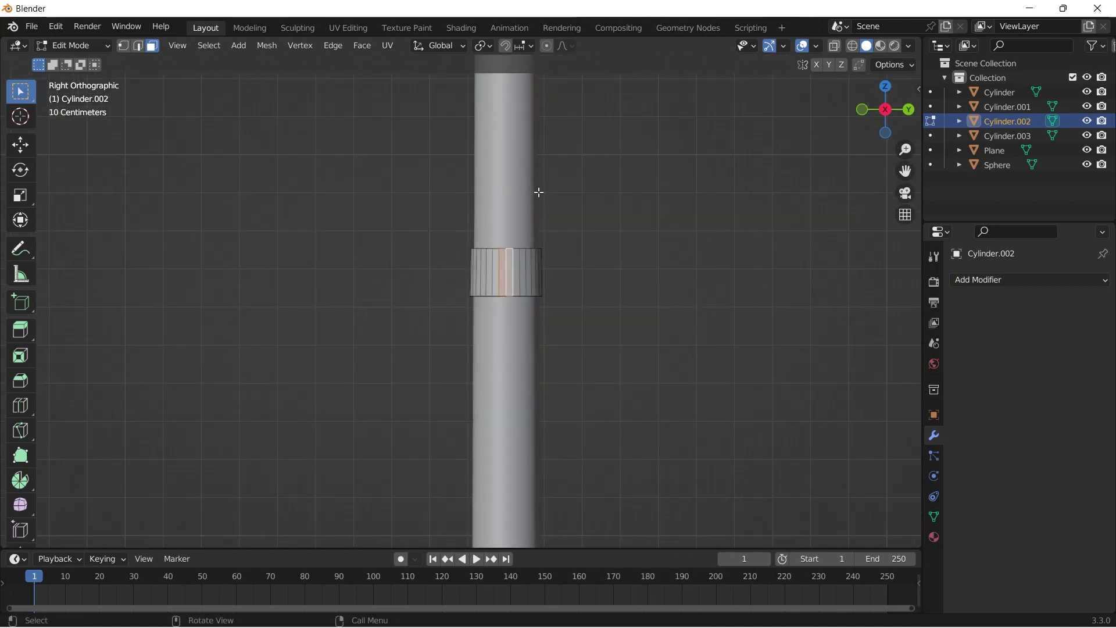
middle_click_drag(512, 302, 616, 340)
middle_click_drag(279, 328, 461, 330, "shift")
key("g")
key("x")
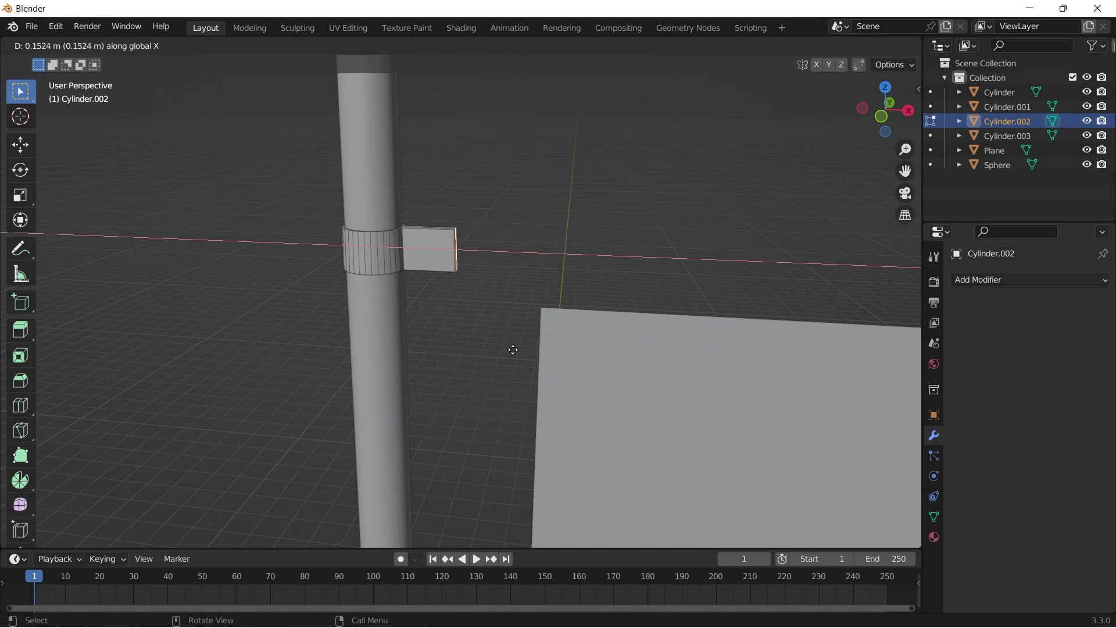
type("0.15")
key("Return")
scroll(462, 281, "up", 2)
scroll(463, 283, "up", 2)
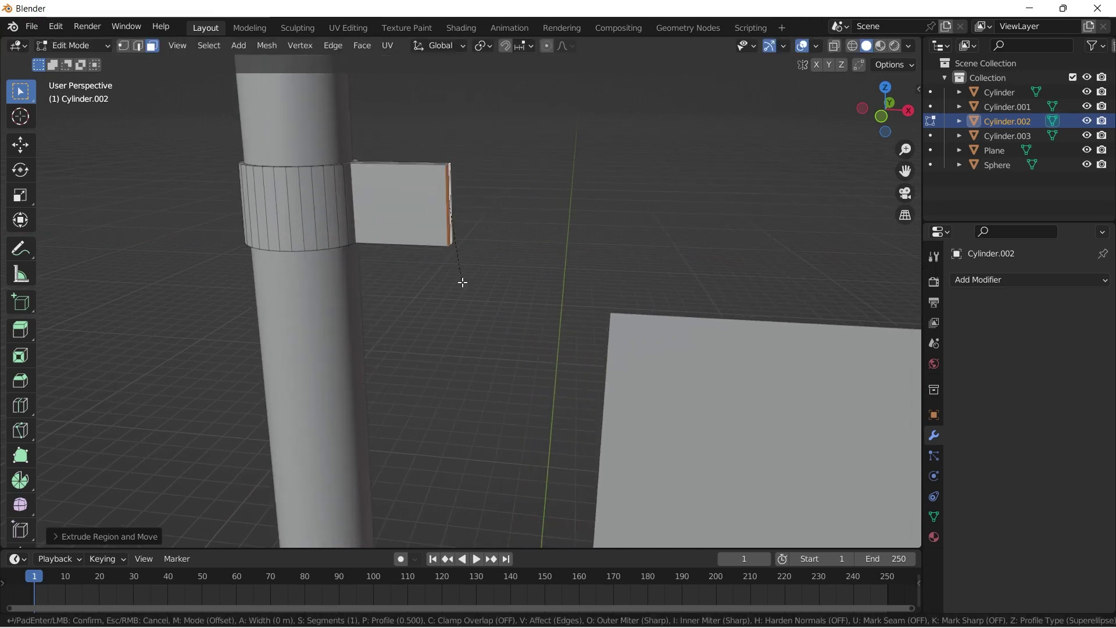
key("ctrl+b")
right_click(451, 354)
Step: Round the end of the upper ring's tab by beveling its top and bottom end edges with 5 segments
middle_click_drag(454, 292, 388, 320)
middle_click_drag(592, 178, 421, 319, "shift")
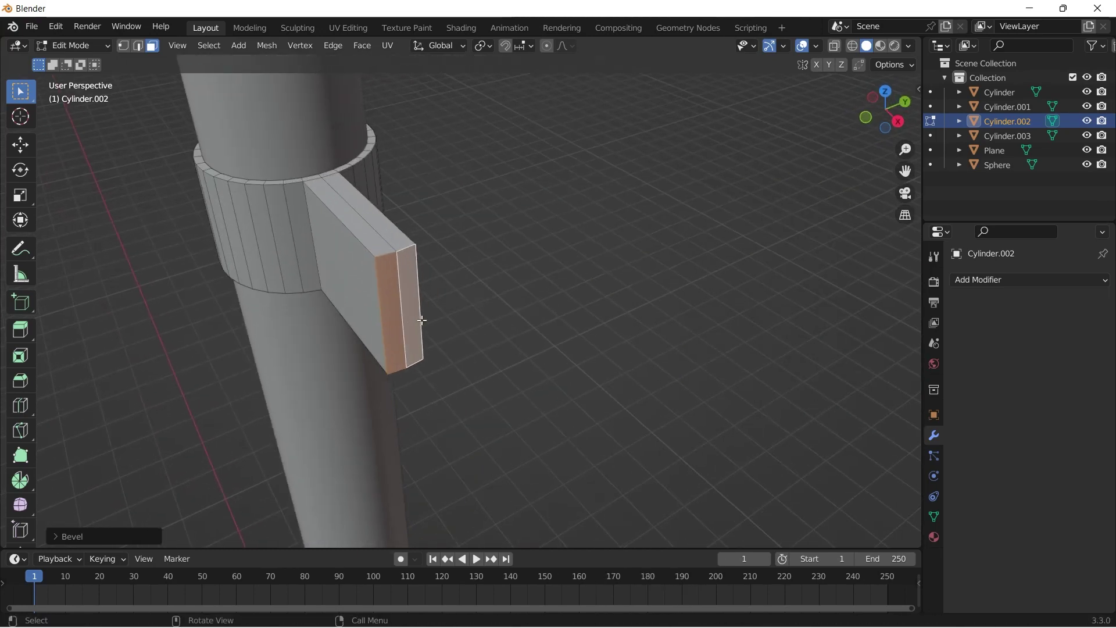
key("2")
left_click(386, 255)
left_click(405, 248, "shift")
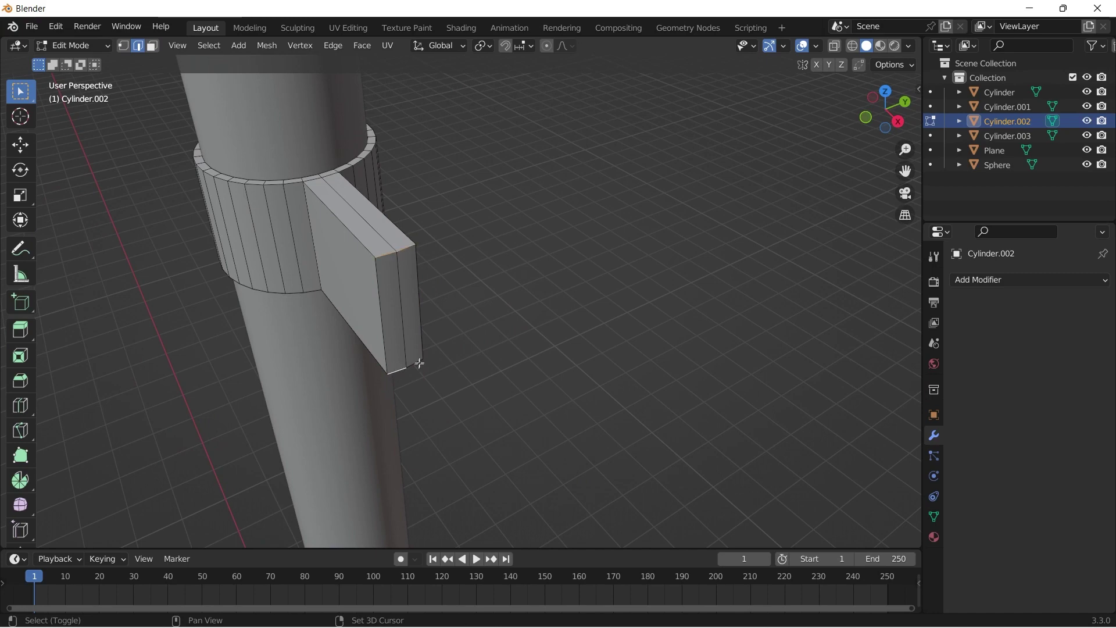
key("ctrl+b")
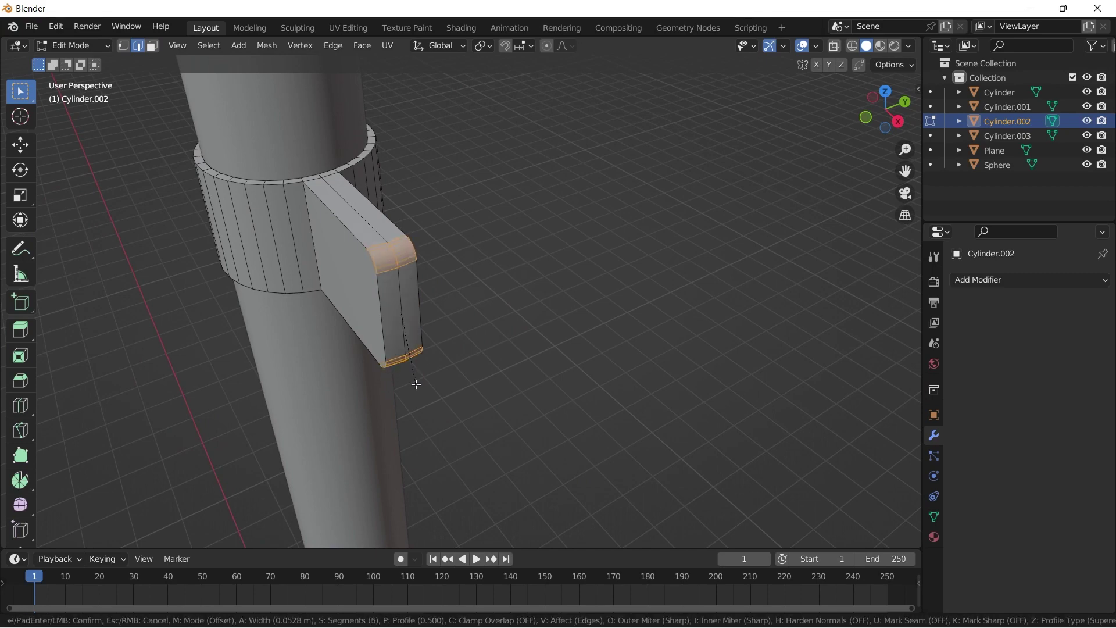
left_click(419, 432)
middle_click_drag(418, 433, 394, 279)
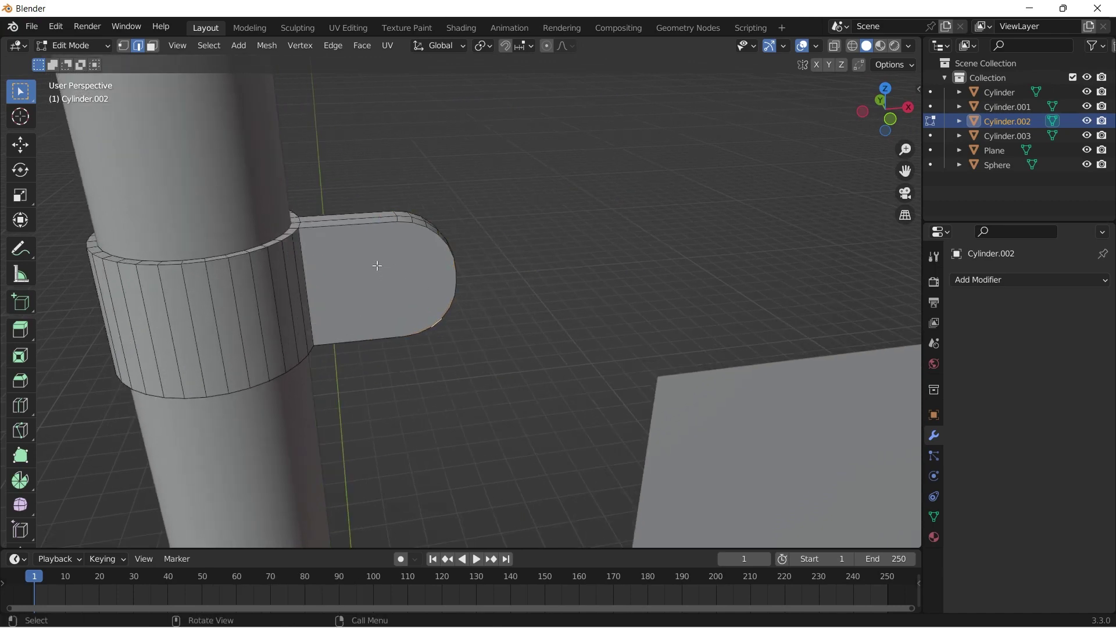
Step: Extrude the two adjacent faces of the lower ring that face the flag outward to form a tab
scroll(370, 219, "down", 10)
middle_click_drag(451, 424, 426, 180, "shift")
middle_click_drag(511, 391, 436, 386)
scroll(503, 324, "up", 2)
middle_click_drag(487, 319, 394, 336, "shift")
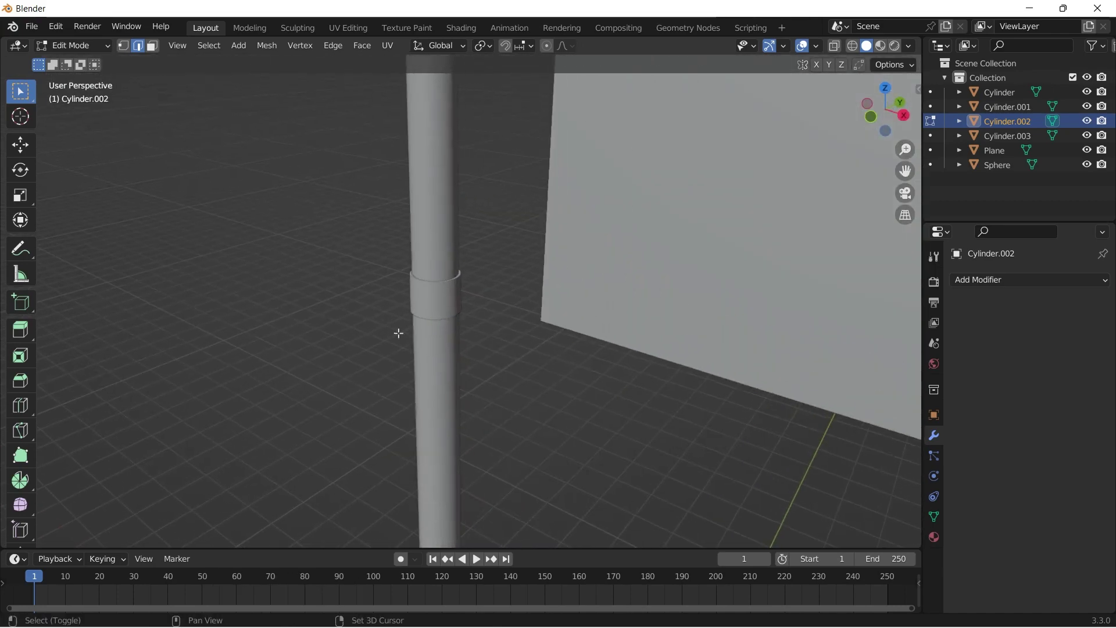
key("Tab")
left_click(442, 296)
key("Tab")
key("KP_3")
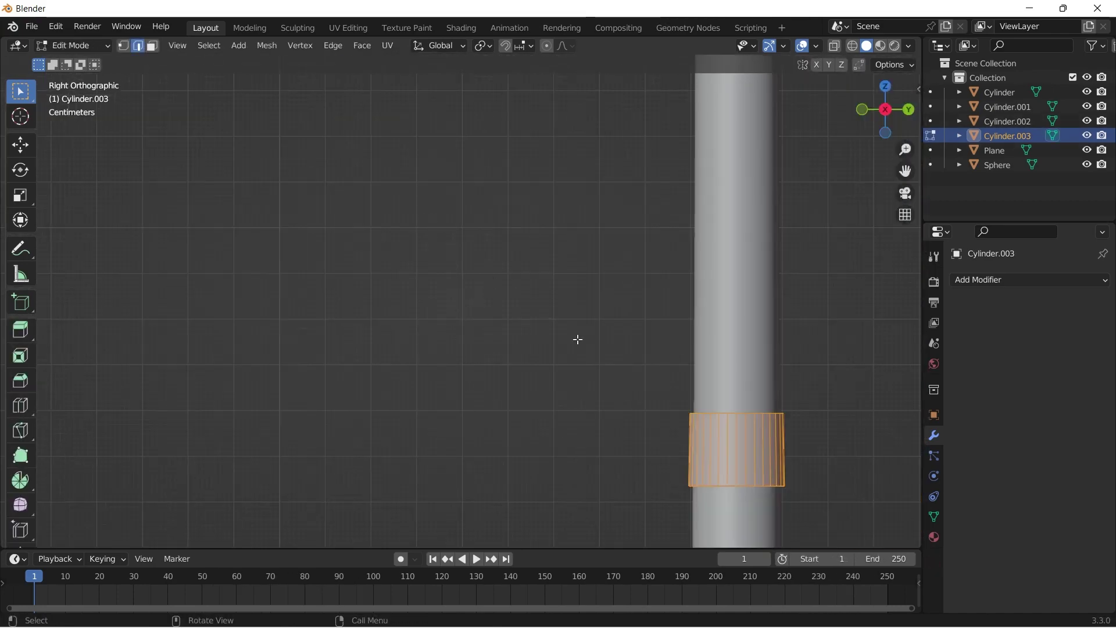
middle_click_drag(601, 366, 546, 314, "shift")
key("alt+a")
scroll(582, 322, "up", 2)
key("3")
middle_click_drag(647, 325, 640, 182)
key("e")
left_click(578, 399)
Step: Round the end of the lower ring's tab by beveling its top and bottom end edges about 0.236 m with 6 segments
key("2")
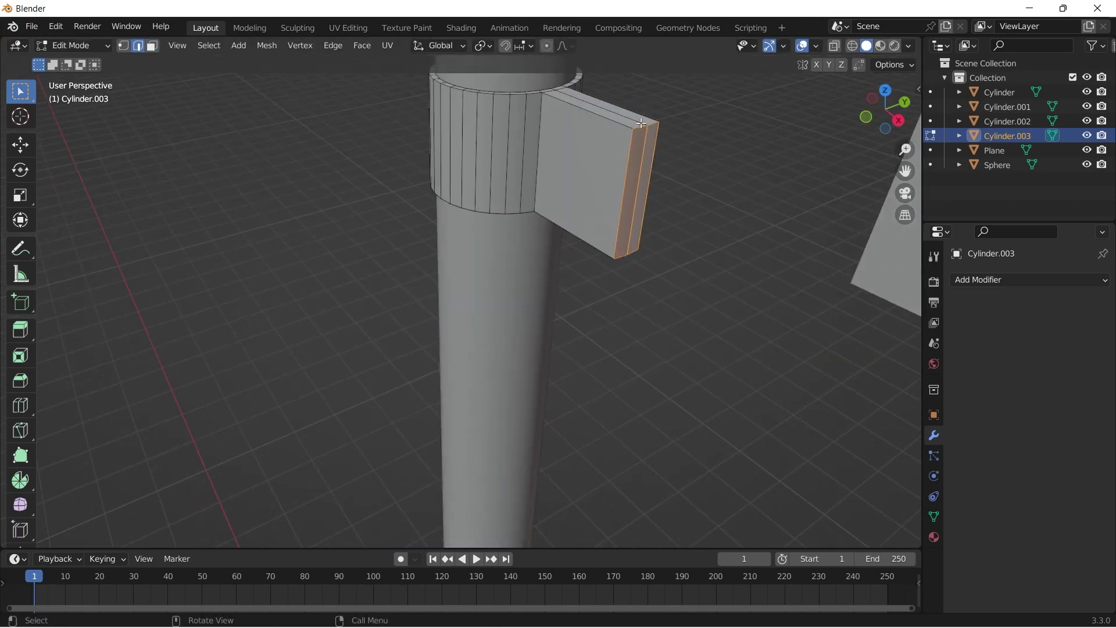
left_click(649, 128)
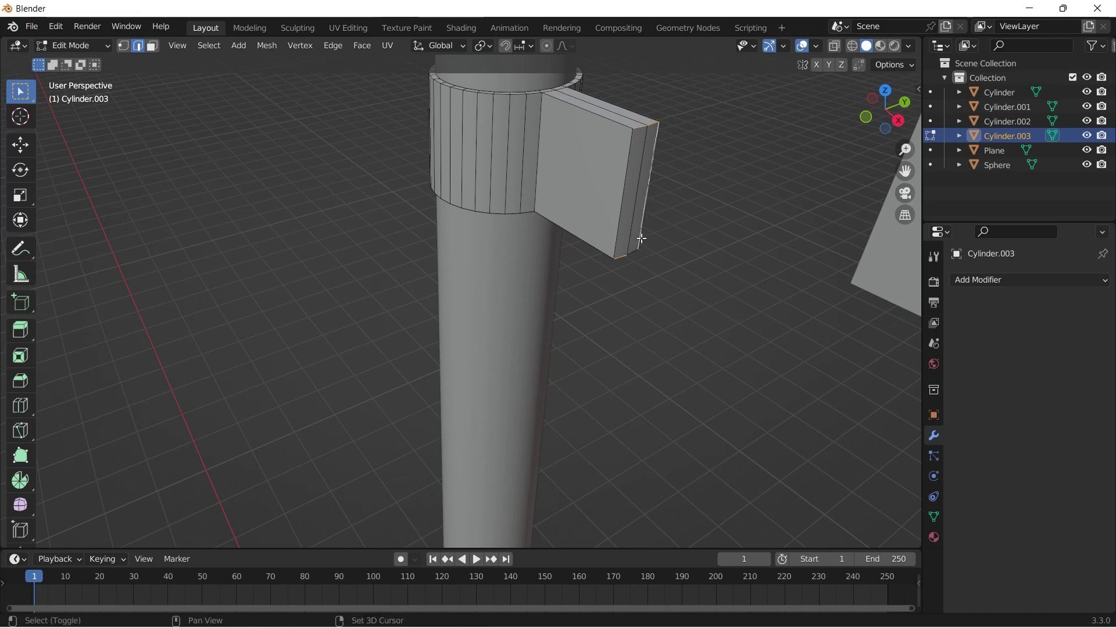
key("ctrl+b")
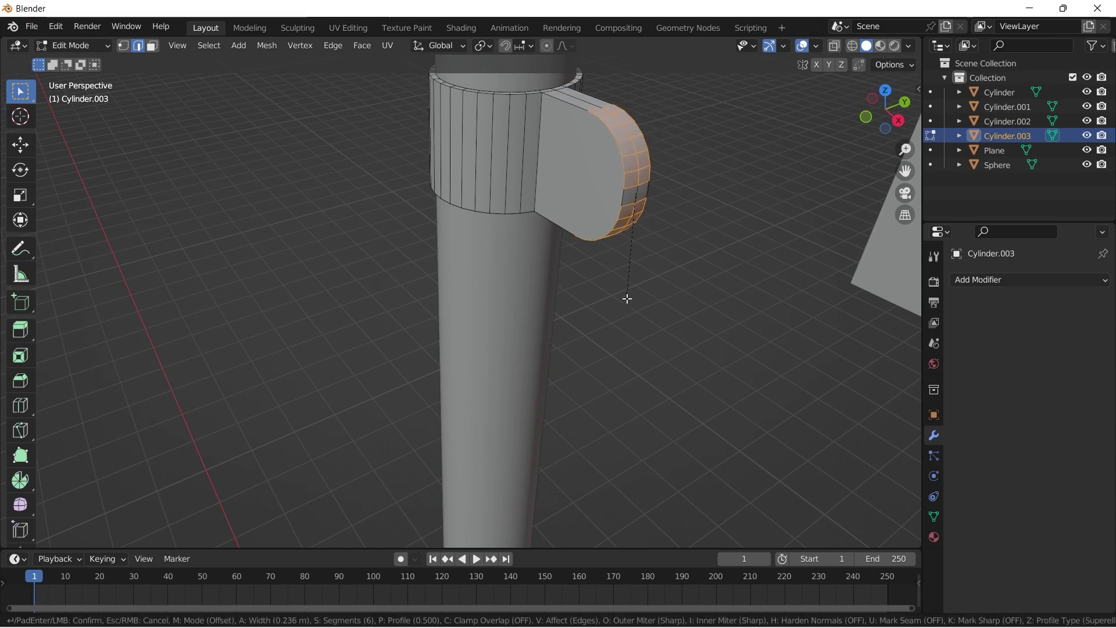
left_click(627, 299)
middle_click_drag(627, 299, 407, 323)
scroll(407, 323, "down", 3)
key("Tab")
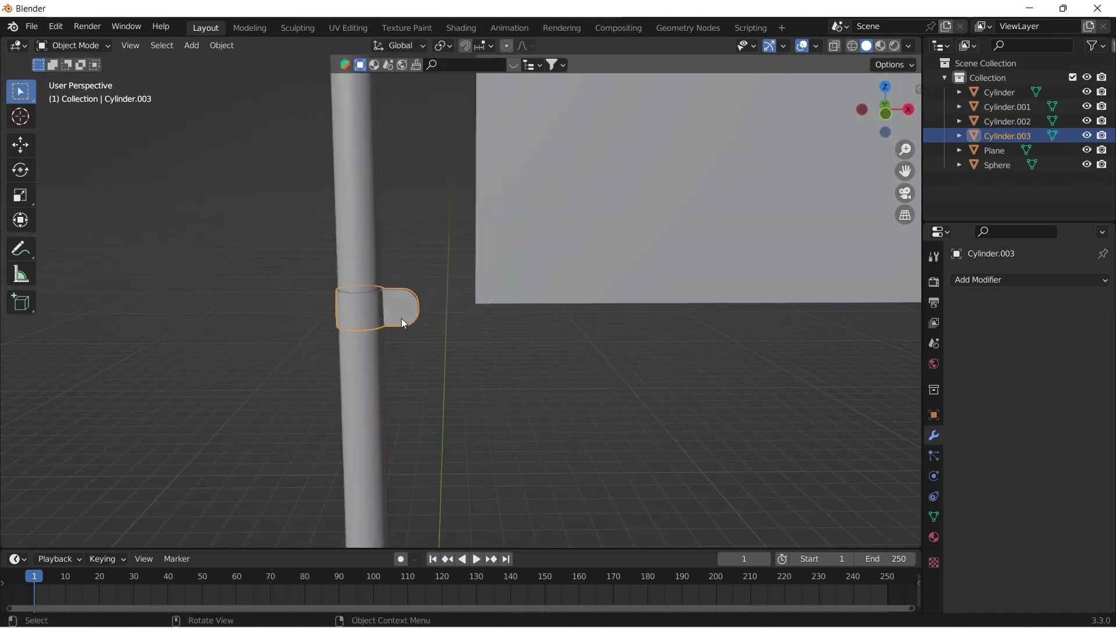
Step: Apply smooth shading to the lower ring and the upper ring
right_click(402, 318)
left_click(402, 318)
scroll(426, 412, "down", 9)
middle_click_drag(465, 211, 456, 324, "shift")
scroll(455, 322, "up", 10)
middle_click_drag(437, 268, 534, 133, "shift")
left_click(426, 246)
right_click(426, 245)
left_click(426, 246)
left_click(476, 149)
Step: Move the flag plane about 0.2 m toward the pole along X and slightly up along Z, centring it between the ring tabs
scroll(476, 148, "down", 6)
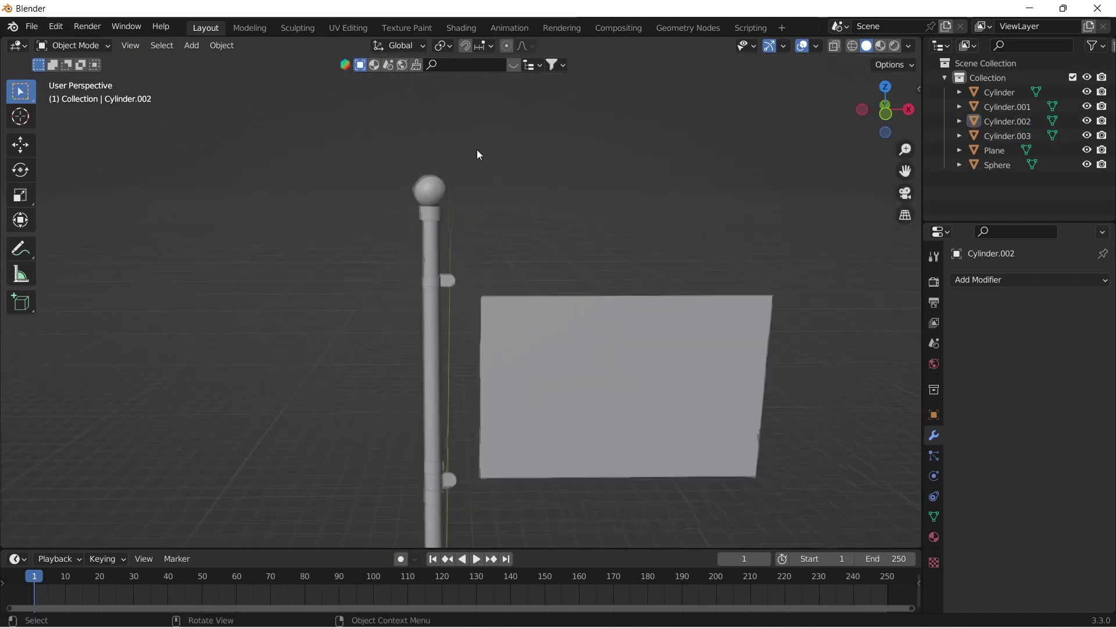
key("KP_1")
left_click(520, 361)
scroll(530, 392, "up", 3)
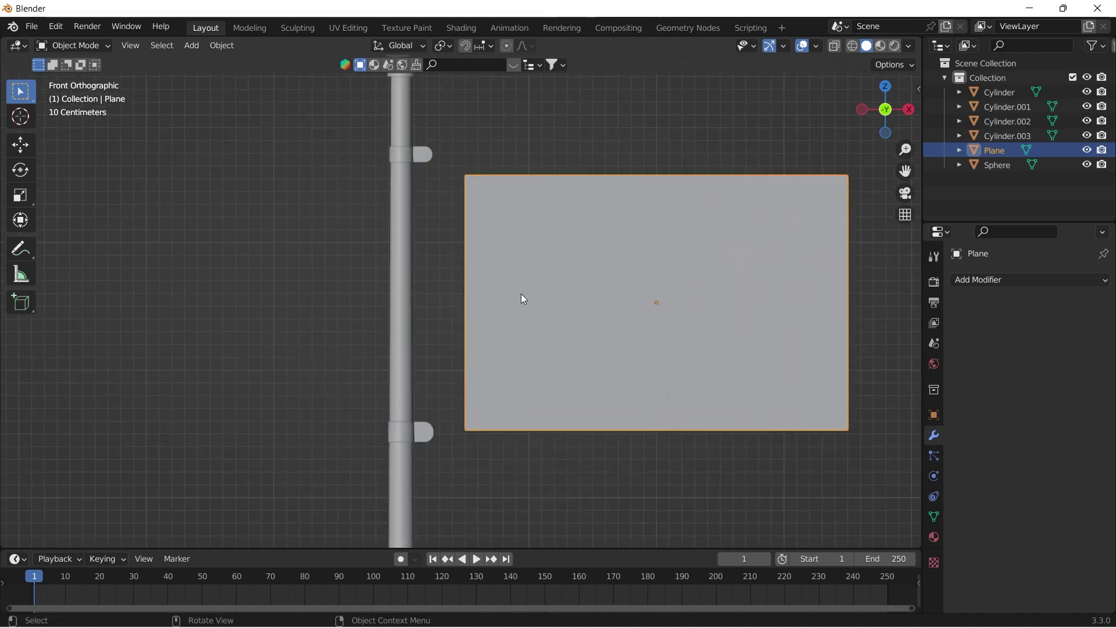
key("g")
key("z")
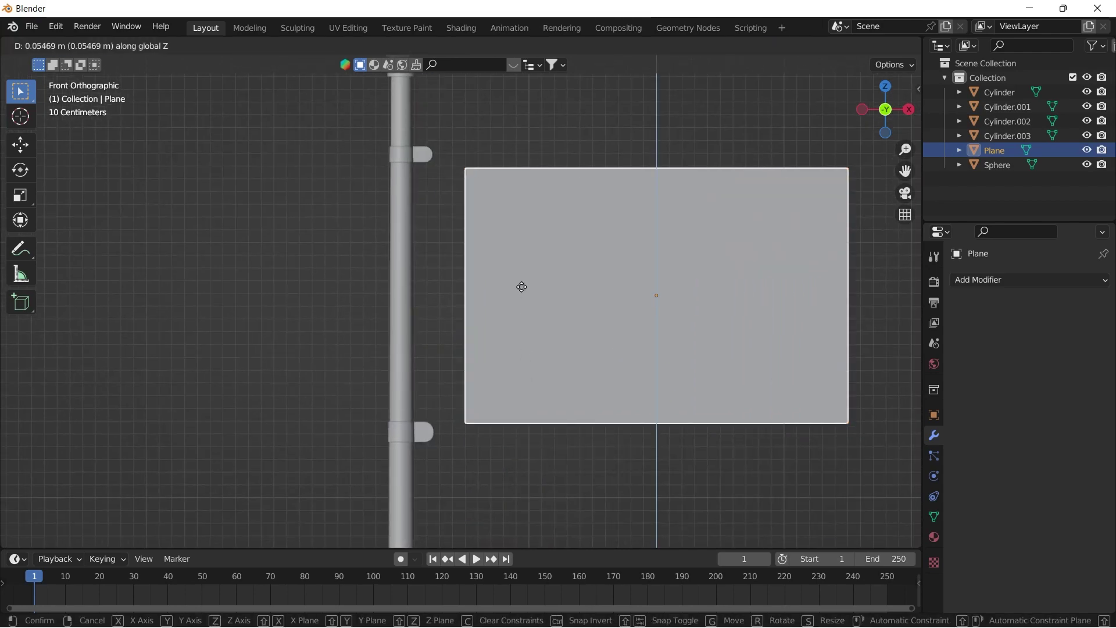
left_click(522, 287)
key("g")
key("x")
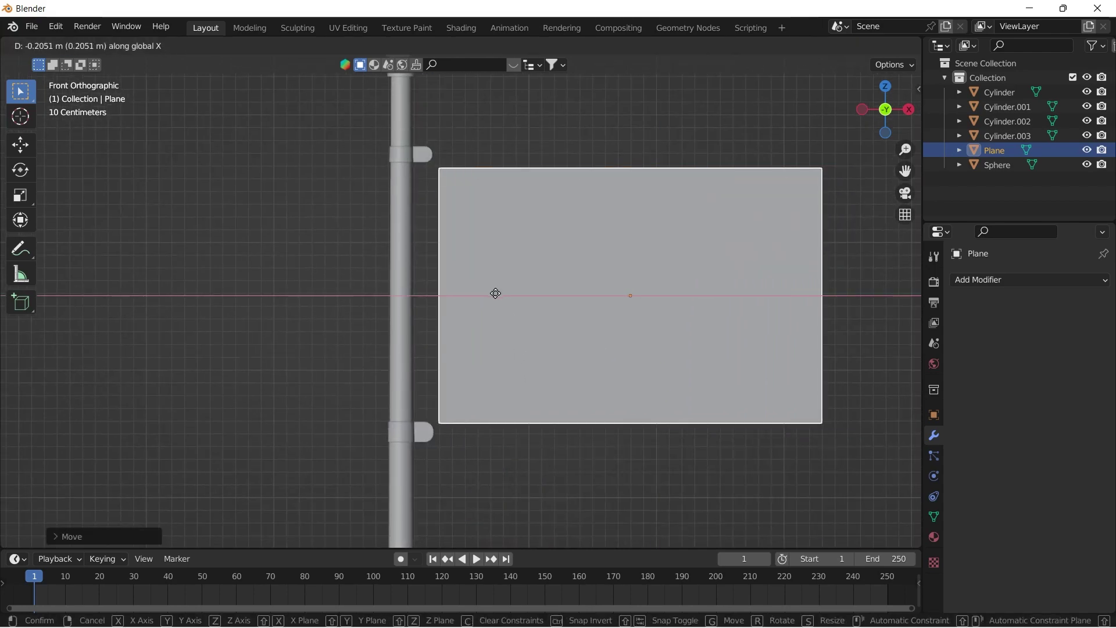
key("z")
left_click(501, 298)
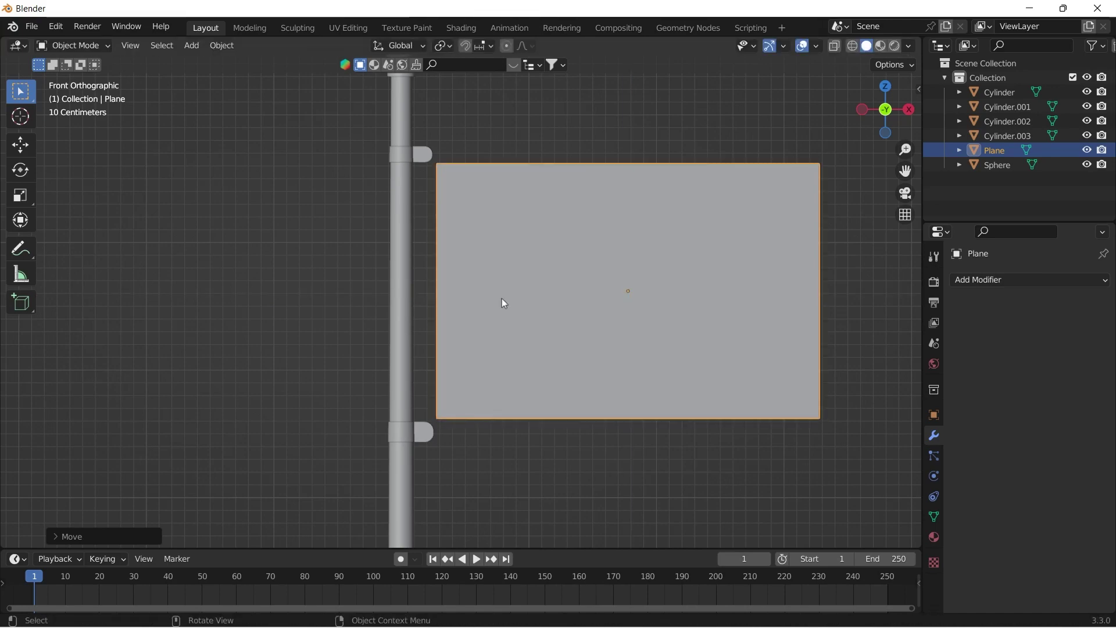
left_click(521, 441)
Step: Add a mesh cylinder and raise it along Z to just below the lower ring
scroll(521, 441, "down", 6)
middle_click_drag(528, 319, 468, 345)
scroll(495, 298, "up", 7)
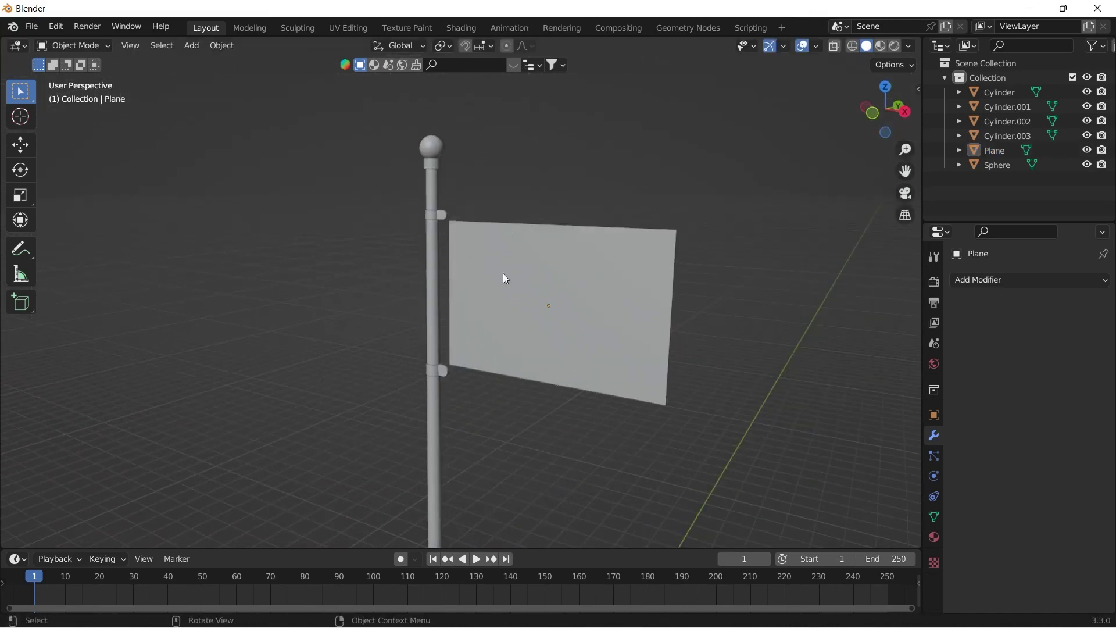
middle_click_drag(446, 423, 480, 245, "shift")
scroll(480, 245, "up", 2)
scroll(493, 201, "down", 1)
key("shift+a")
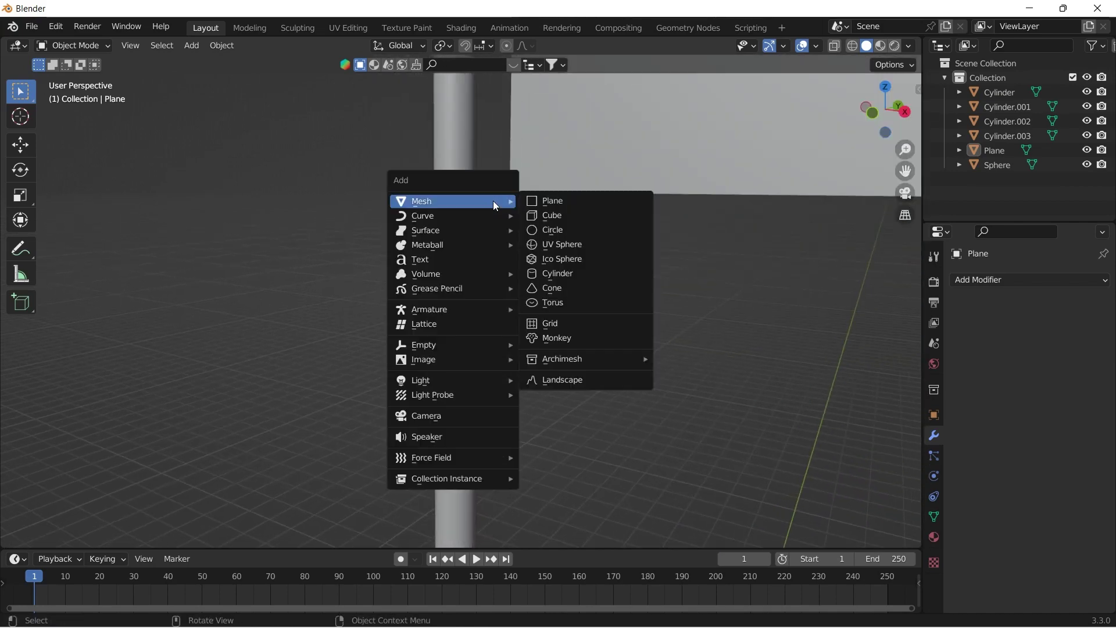
mouse_move(440, 201)
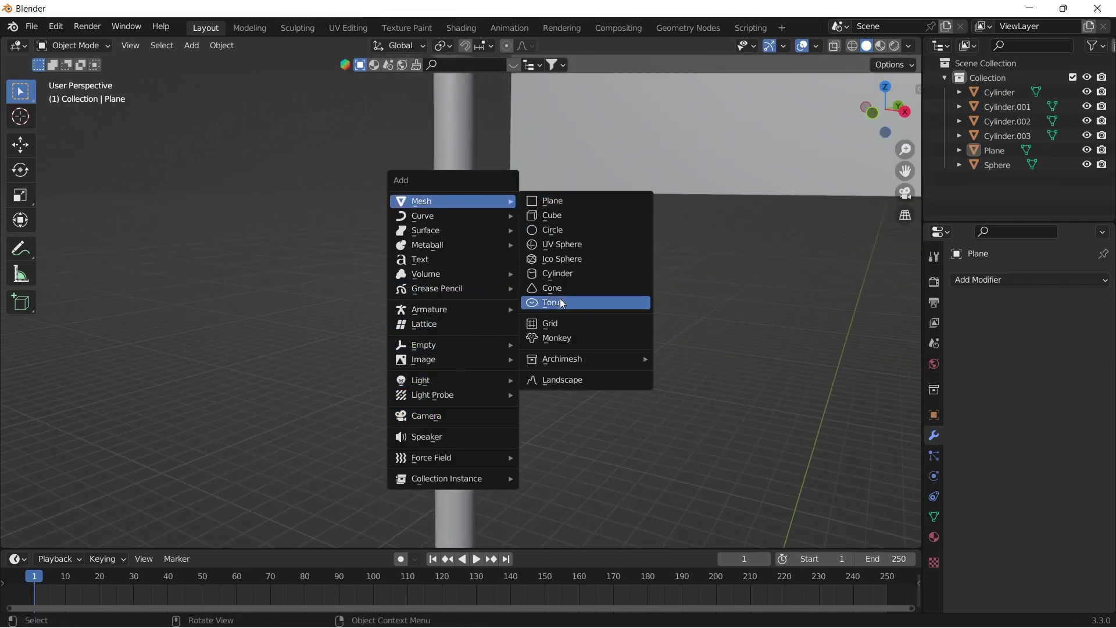
left_click(555, 274)
scroll(543, 386, "down", 3)
key("g")
key("z")
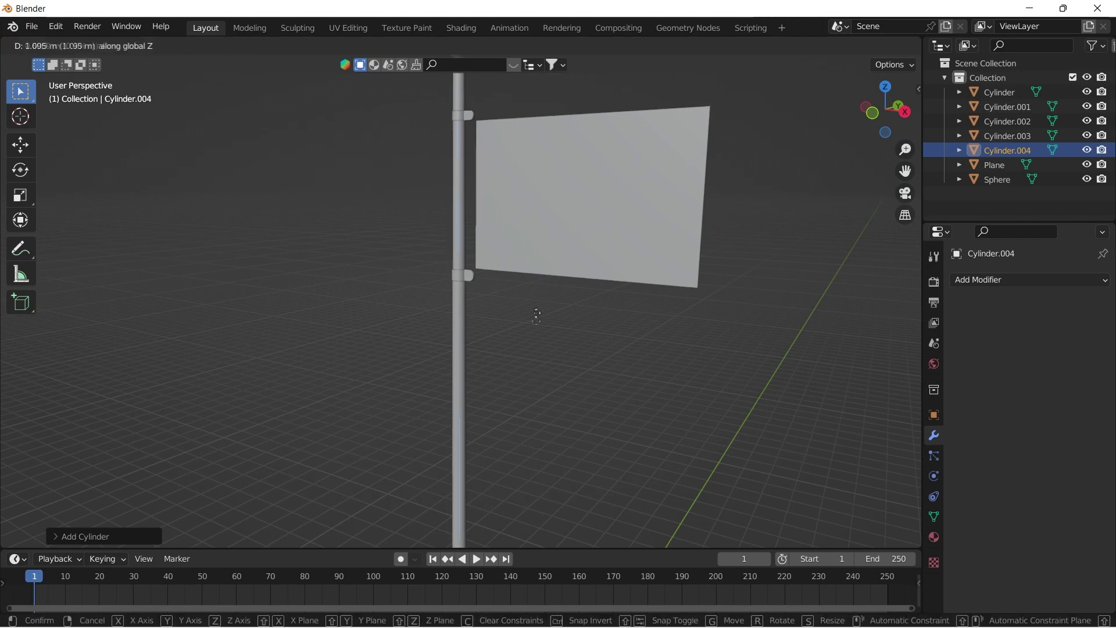
left_click(555, 280)
Step: Rotate the new cylinder 90° about X and scale it down to roughly the size of a tab hole
key("KP_1")
scroll(556, 369, "up", 2)
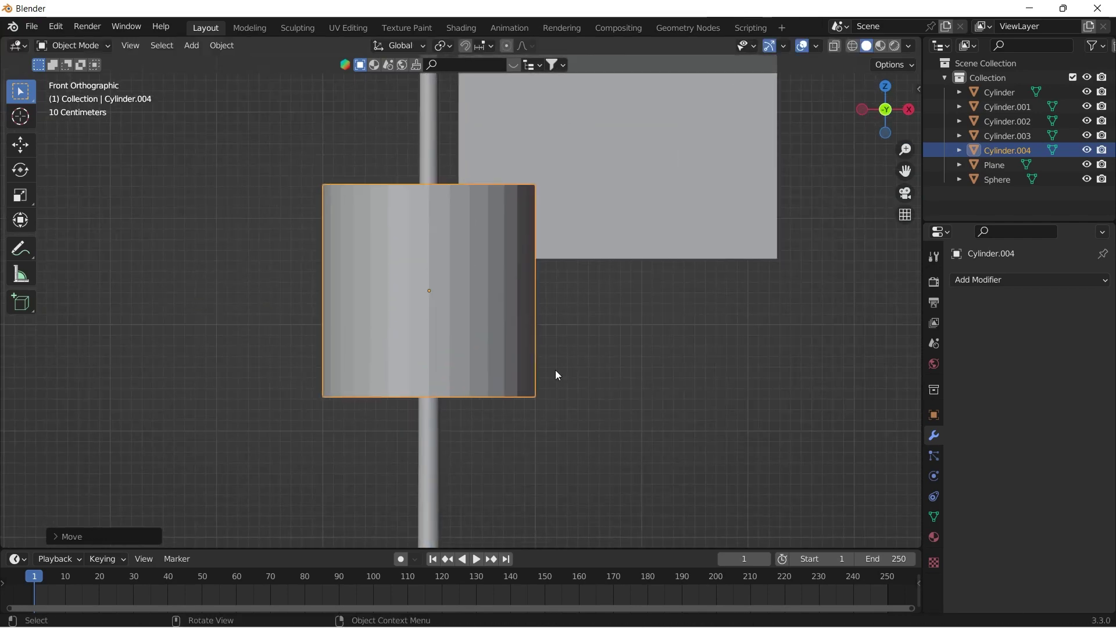
type("rx90")
key("Return")
key("s")
left_click(441, 285)
Step: Move the small cylinder onto the middle of the lower ring's tab and adjust its scale to fit inside the tab outline
scroll(441, 284, "up", 4)
key("g")
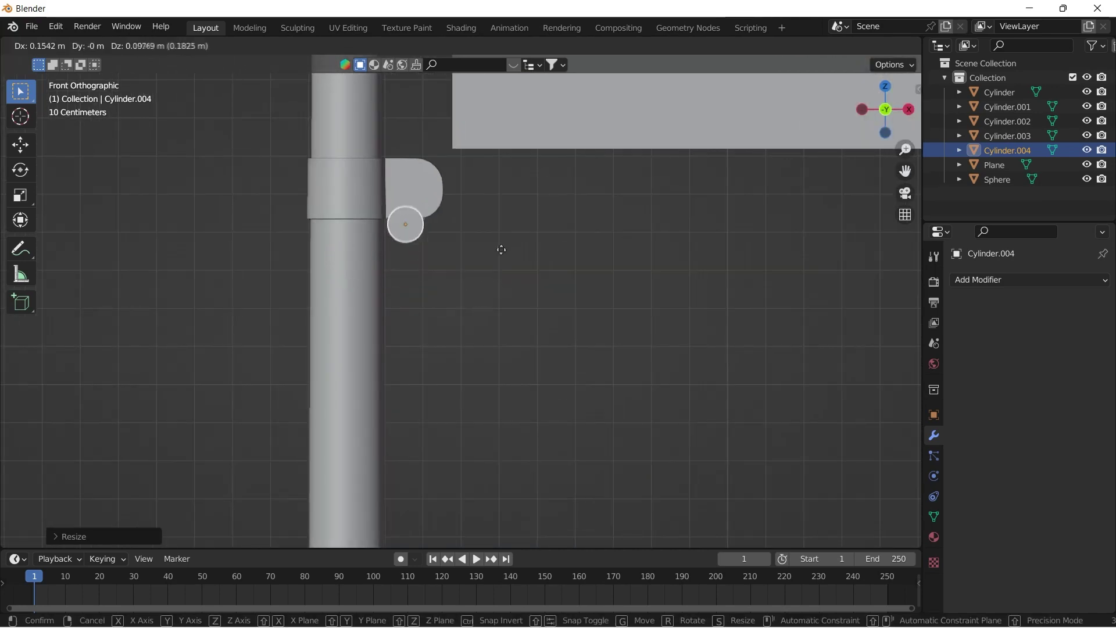
left_click(506, 221)
key("s")
left_click(531, 264)
Step: Stretch the small cylinder along Y so it passes through the tab, and shade it smooth
middle_click_drag(531, 263, 452, 294)
key("s")
key("x")
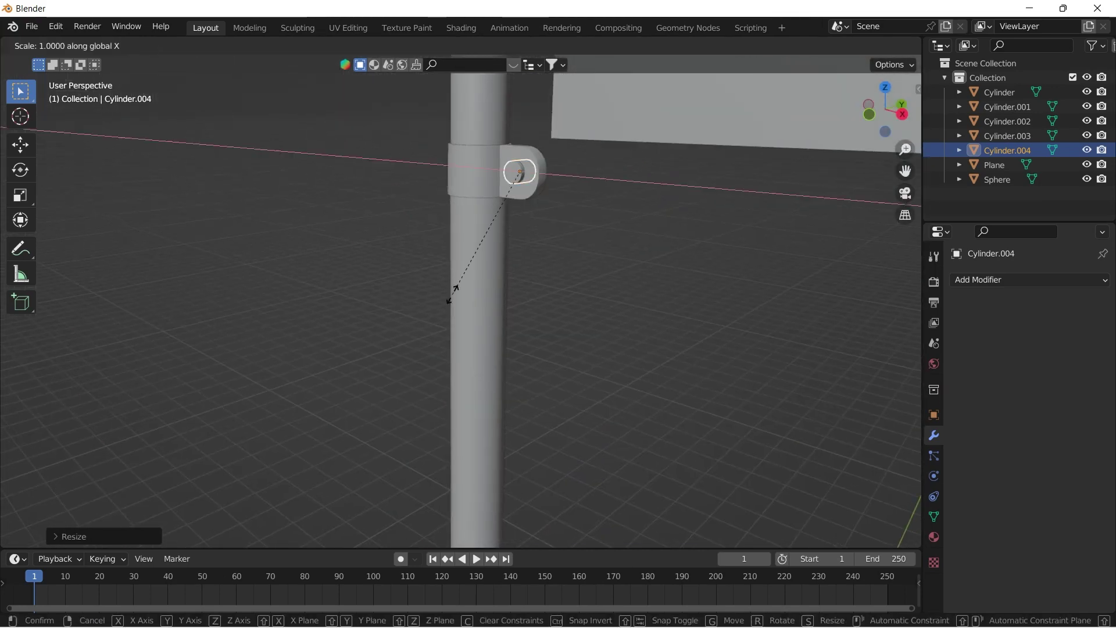
key("y")
left_click(237, 377)
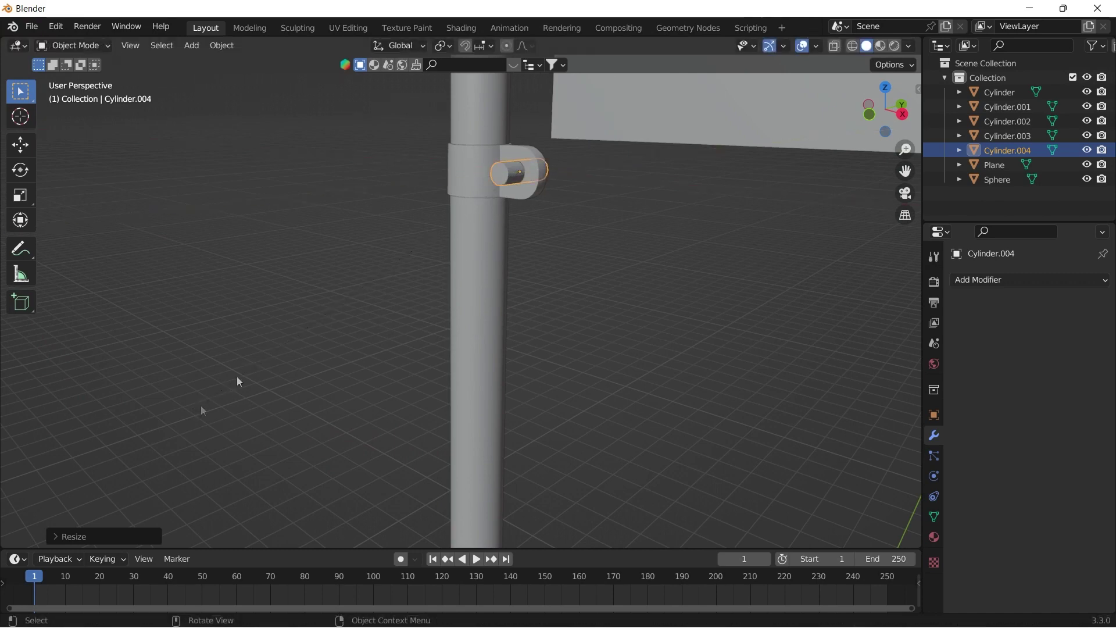
right_click(502, 186)
left_click(510, 179)
Step: Duplicate the hole cylinder about 2.155 m up along Z and centre the copy vertically on the upper ring's tab
key("KP_1")
scroll(448, 398, "down", 5)
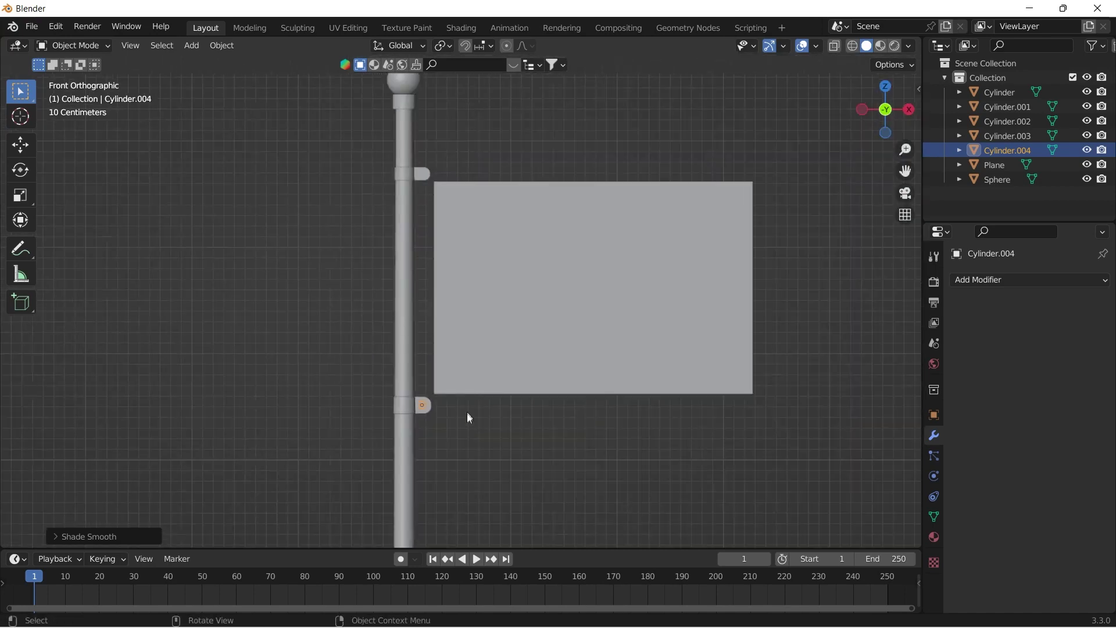
key("shift+d")
key("z")
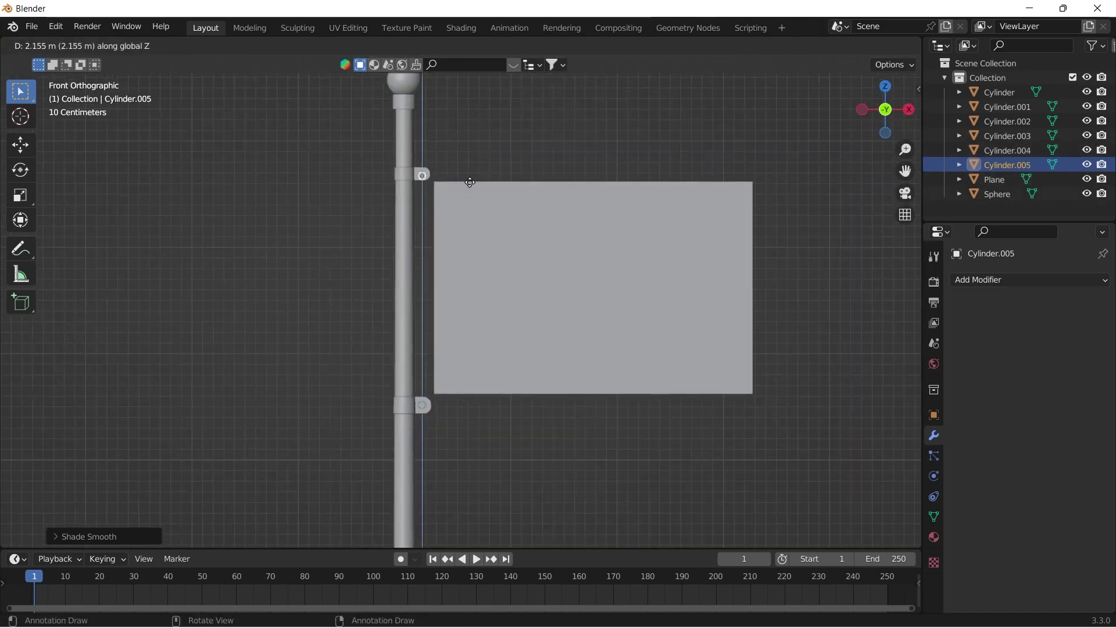
left_click(467, 181)
scroll(441, 169, "up", 10)
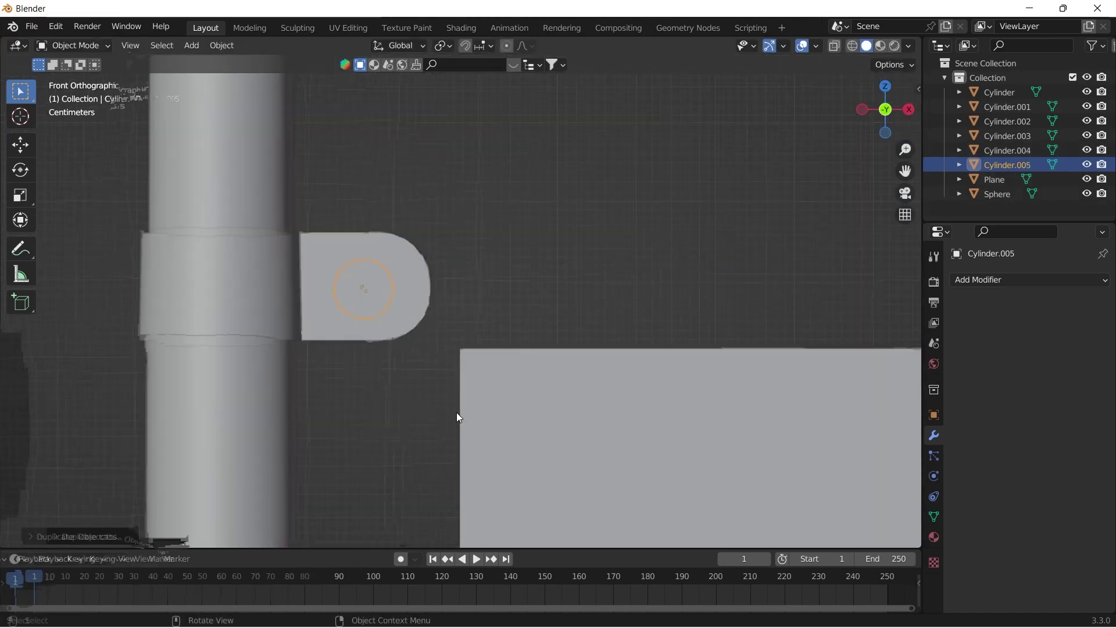
key("g")
key("z")
left_click(408, 309)
scroll(403, 175, "down", 12)
left_click(437, 184)
Step: Run Bool Tool Slice on the lower ring with the hole cylinder as cutter and set the Boolean operation to Difference
middle_click_drag(525, 526, 446, 356, "shift")
scroll(391, 250, "up", 3)
left_click(374, 238)
left_click(411, 226, "shift")
key("F3")
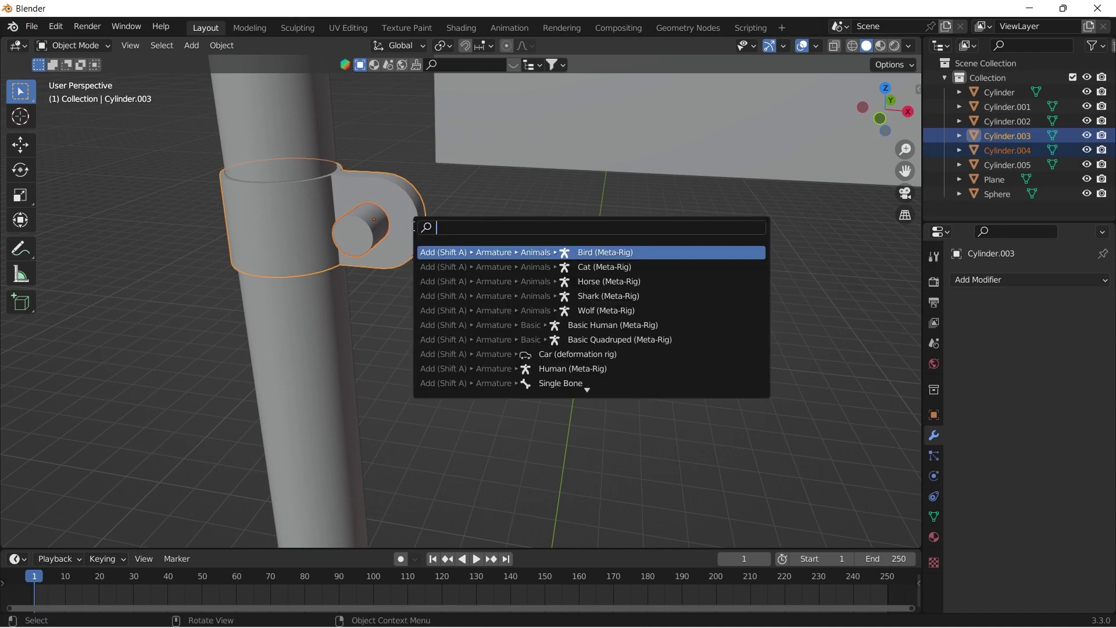
type("b")
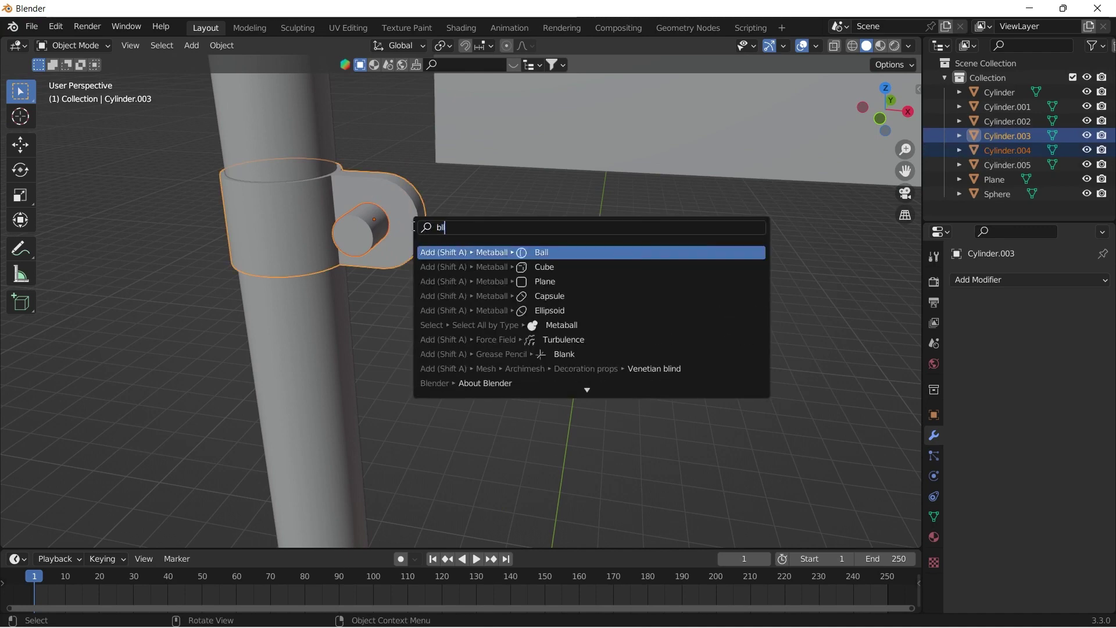
type("oo")
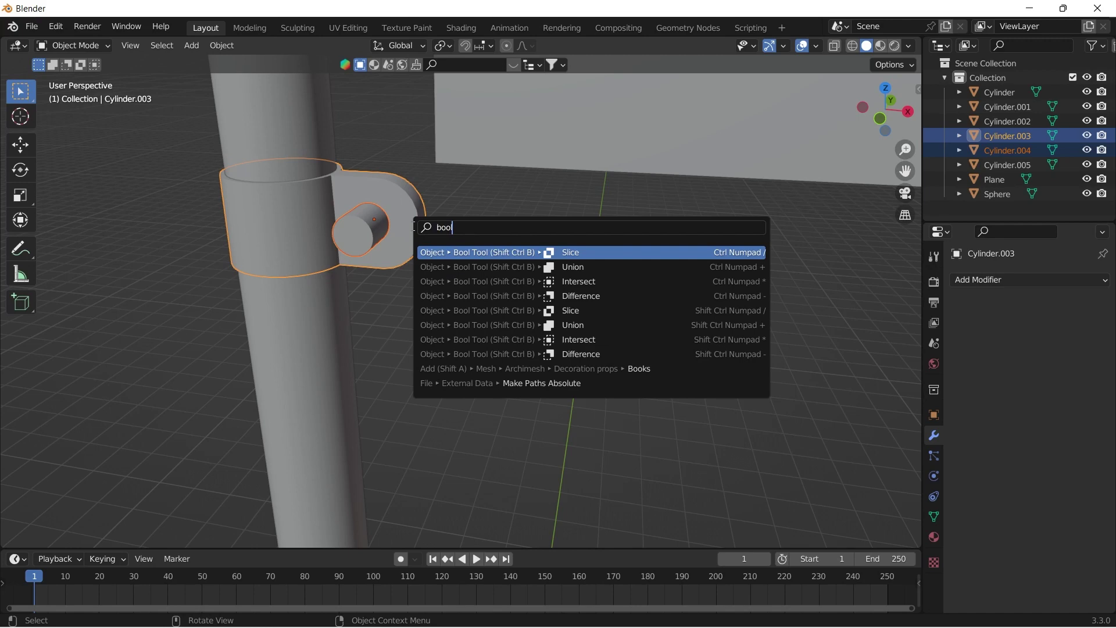
key("Return")
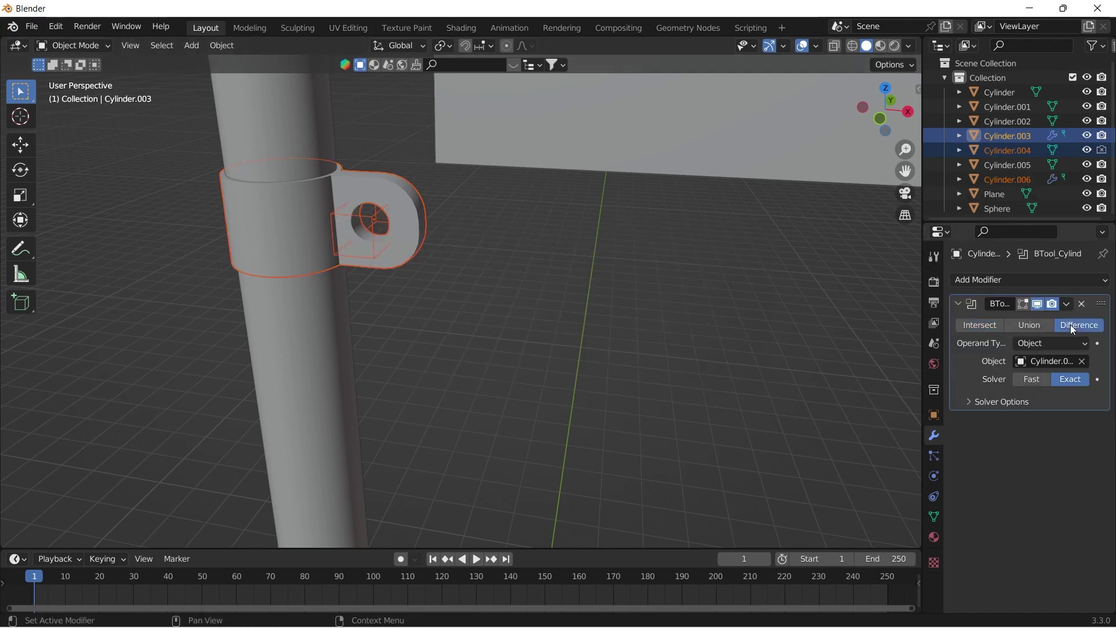
Step: Apply the Boolean modifiers on the lower ring and its sliced copy, making the data single-user, and delete the cutter cylinder
key("ctrl+a")
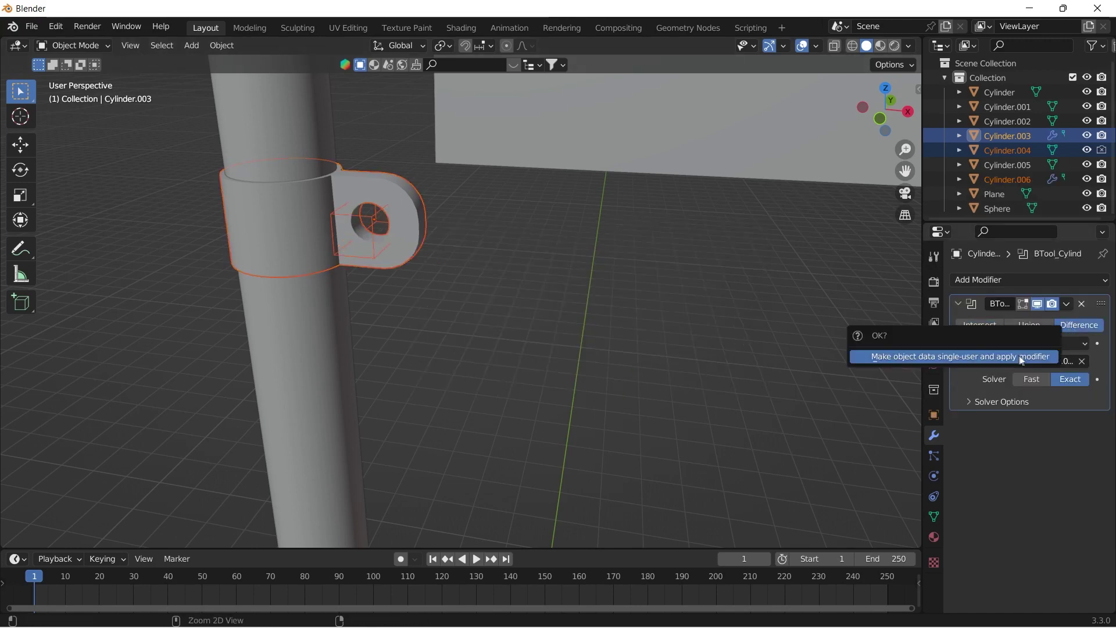
left_click(1025, 357)
left_click(373, 240)
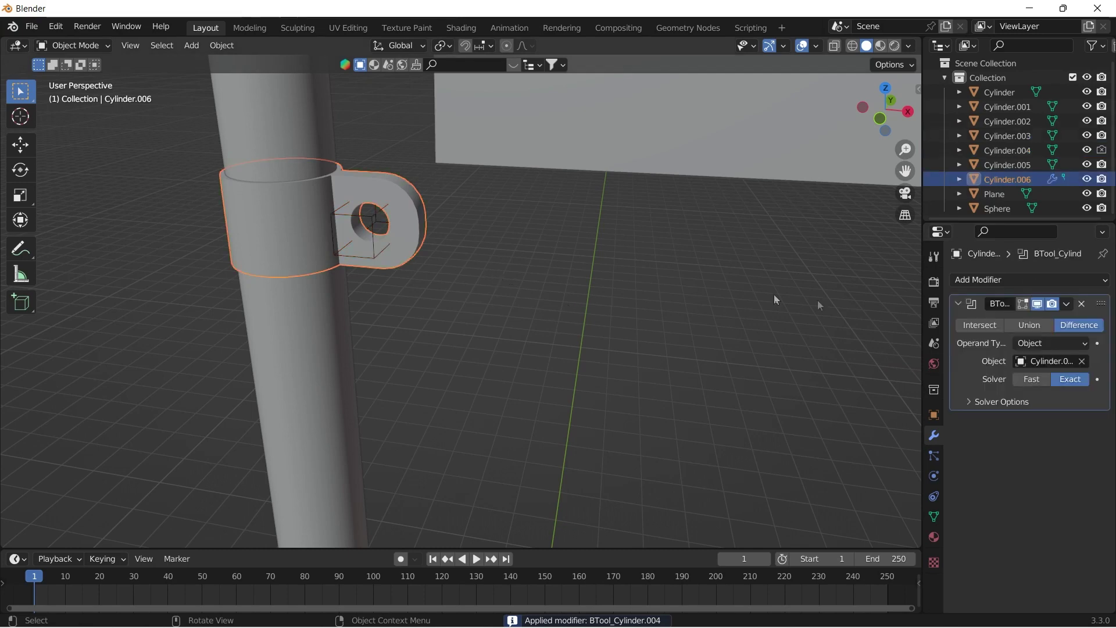
key("ctrl+a")
left_click(369, 220)
key("Delete")
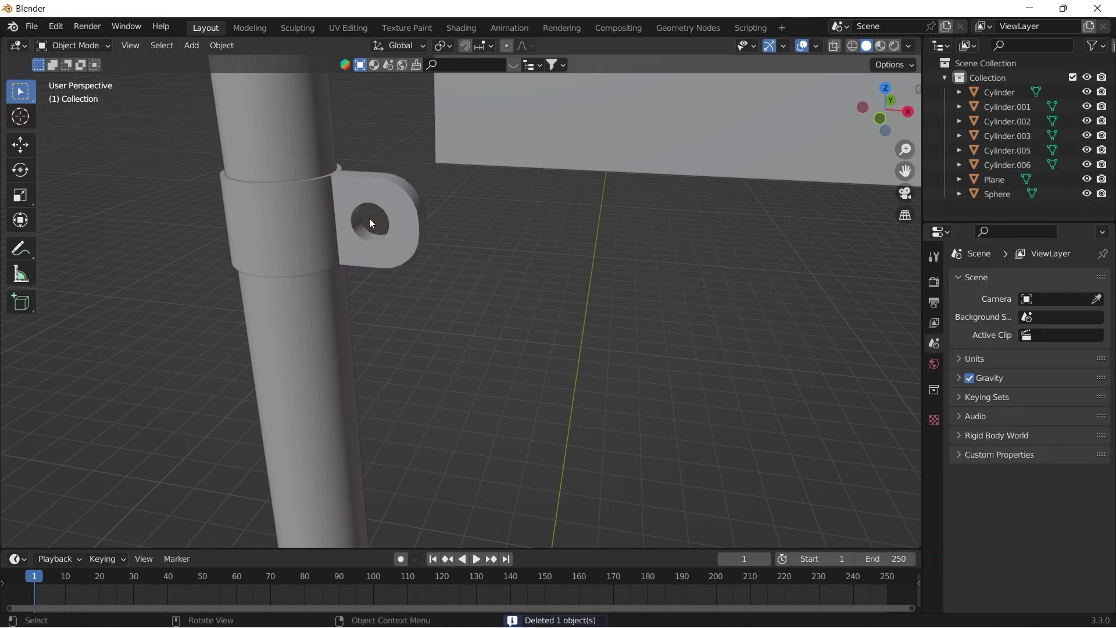
Step: Run Bool Tool Slice on the upper ring with its hole cylinder as cutter and set the Boolean operation to Difference
middle_click_drag(368, 218, 458, 204)
scroll(474, 365, "up", 6)
left_click(430, 204)
left_click(429, 205, "shift")
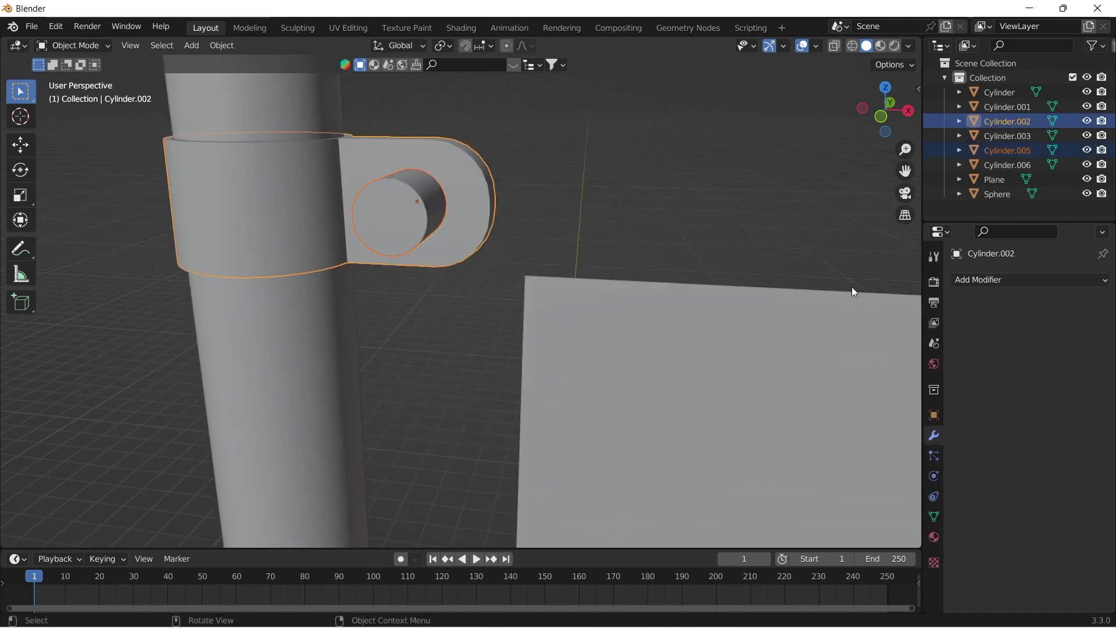
key("F3")
key("Return")
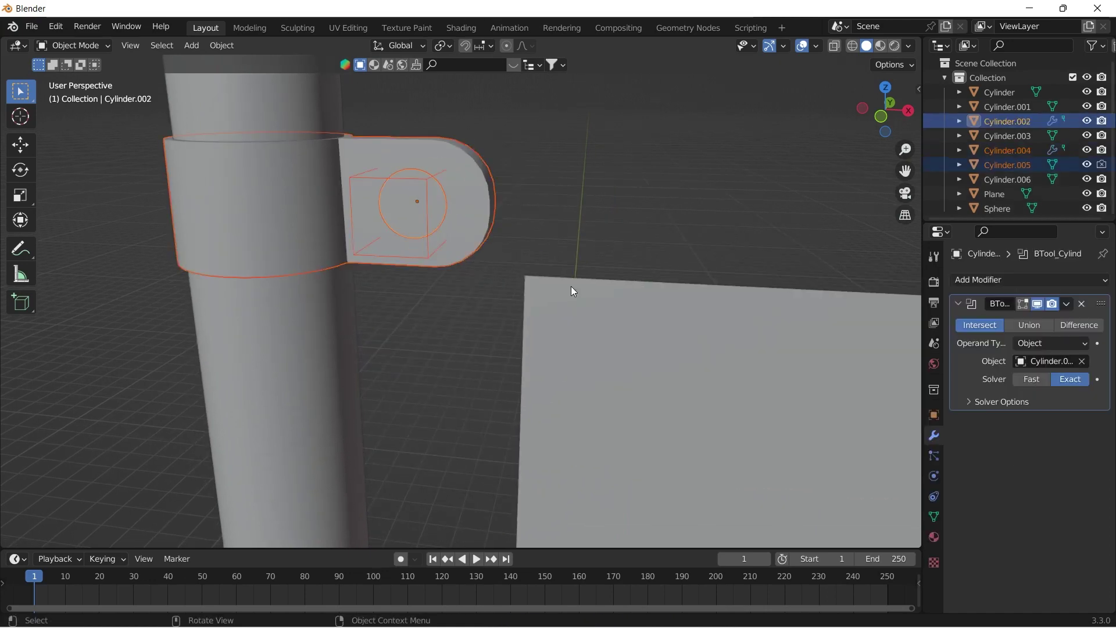
left_click(1064, 326)
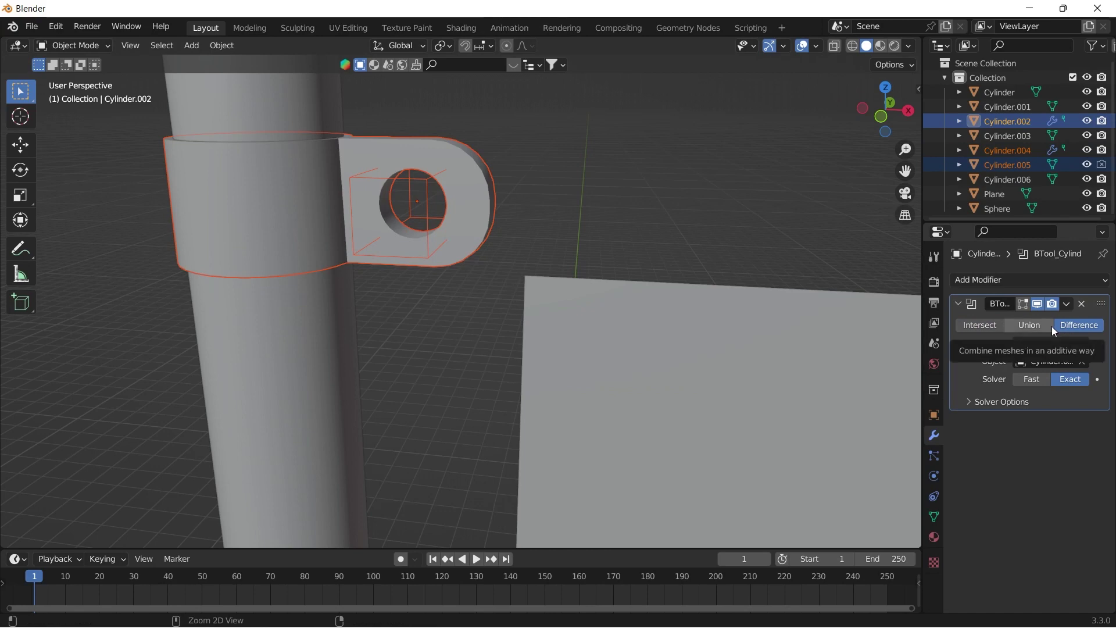
Step: Apply the Boolean modifiers on the upper ring and its sliced copy, and delete the upper cutter cylinder
key("ctrl+a")
left_click(405, 183)
left_click(433, 228)
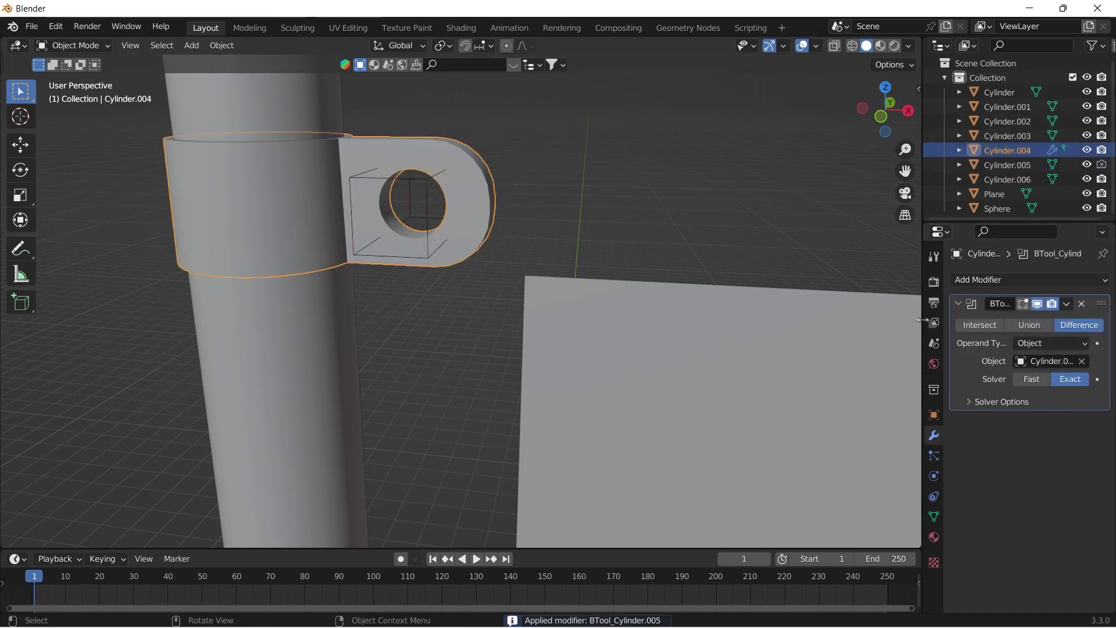
key("ctrl+a")
left_click(425, 186)
key("Delete")
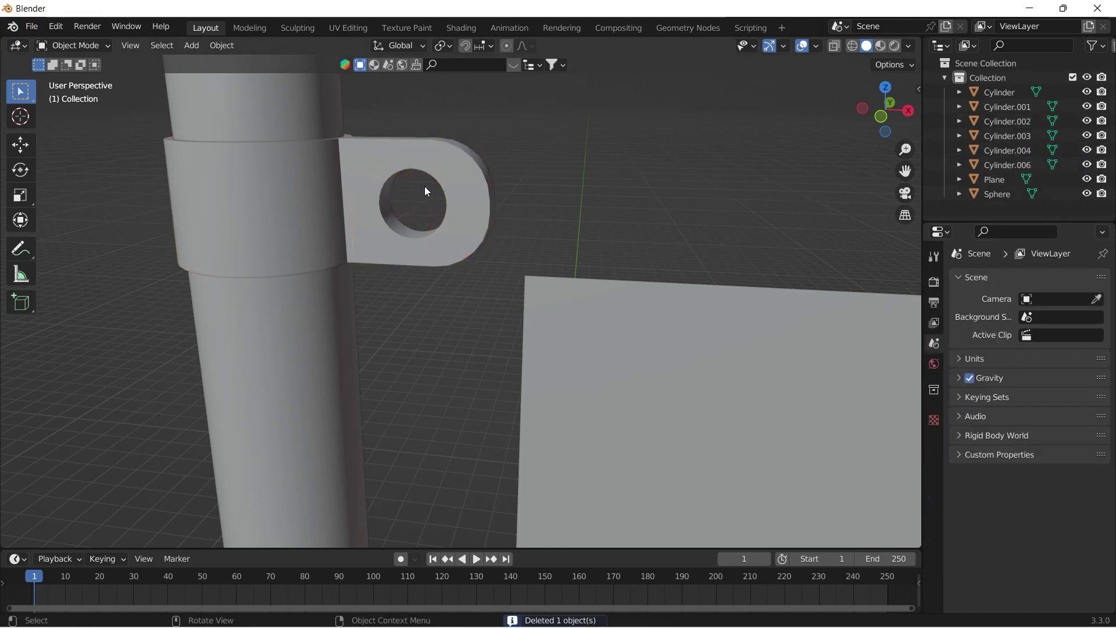
Step: Duplicate the flag plane's whole edge nearest the pole and separate the copy into its own object
scroll(463, 288, "down", 10)
middle_click_drag(528, 336, 502, 225, "shift")
scroll(503, 226, "down", 2)
left_click(502, 225)
scroll(502, 226, "up", 5)
middle_click_drag(527, 285, 511, 288)
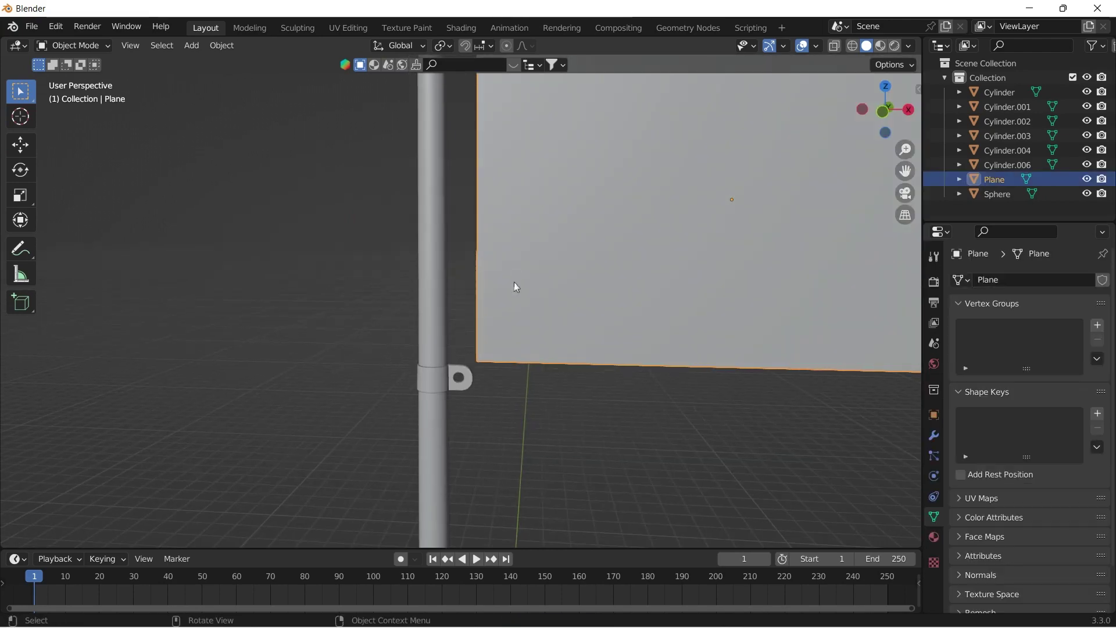
scroll(494, 306, "down", 2)
key("Tab")
key("2")
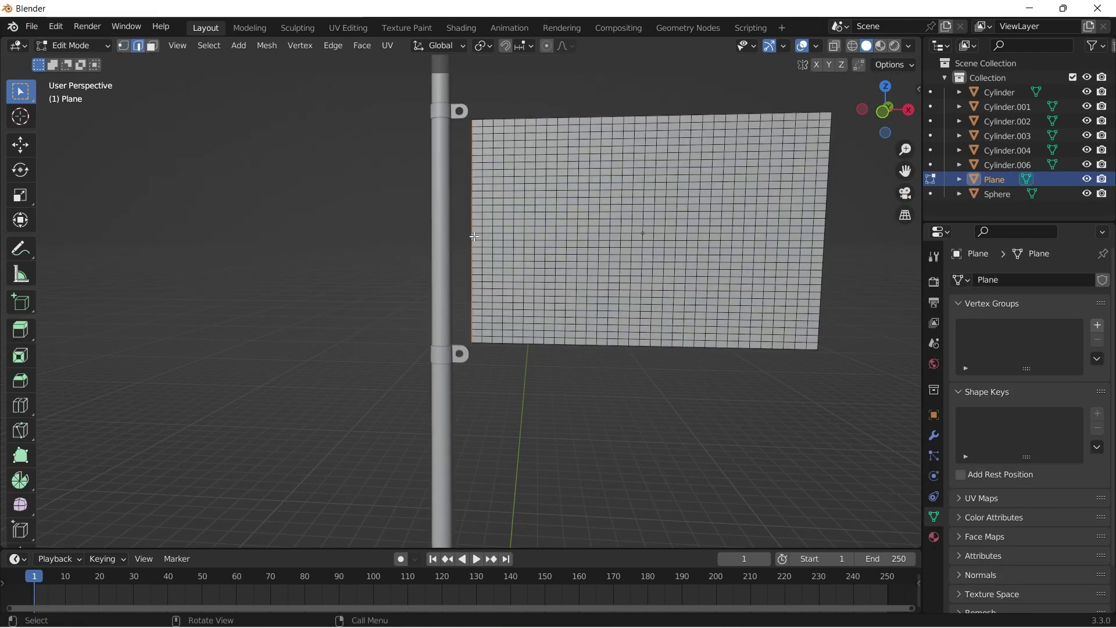
key("shift+d")
left_click(460, 242)
right_click(461, 244)
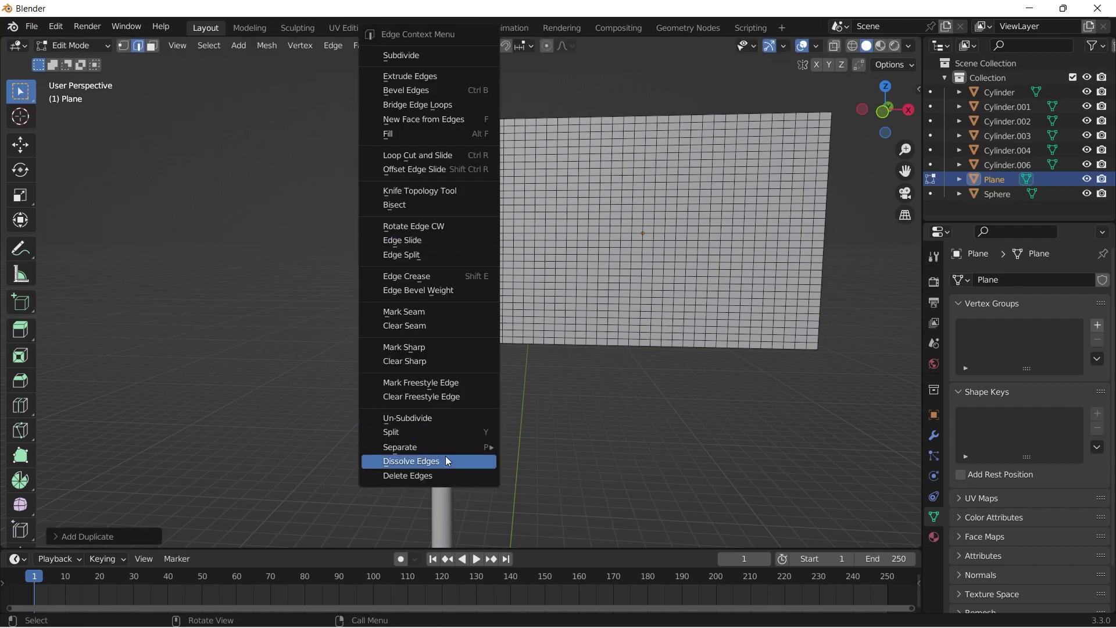
mouse_move(419, 446)
left_click(546, 445)
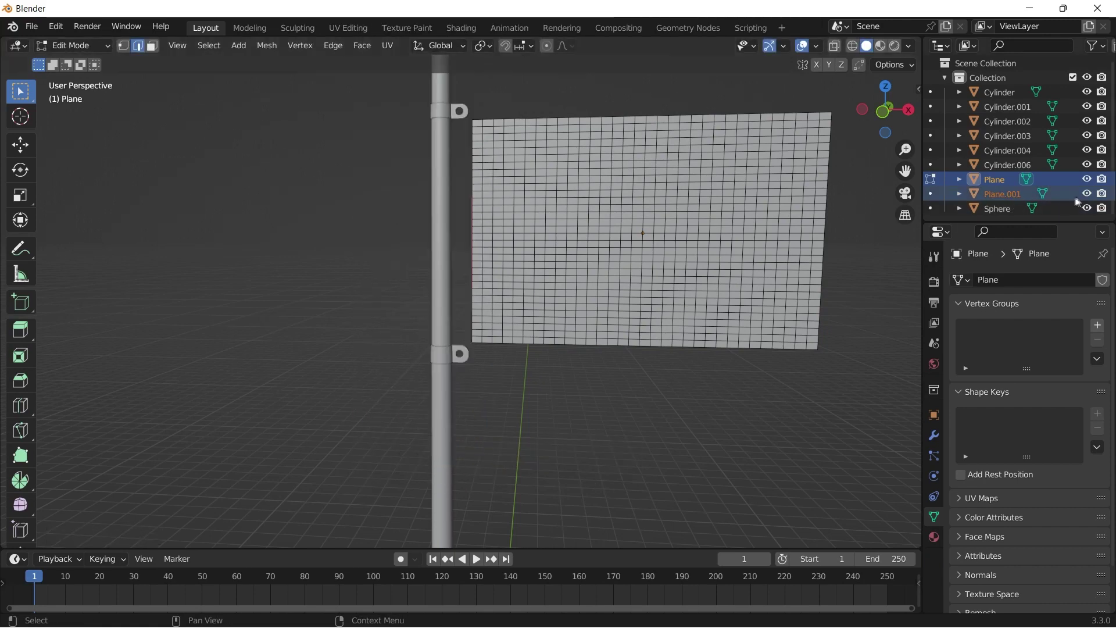
Step: Select the separated edge object beside the flag and open it for mesh editing
scroll(477, 237, "up", 2)
key("Tab")
left_click(477, 233)
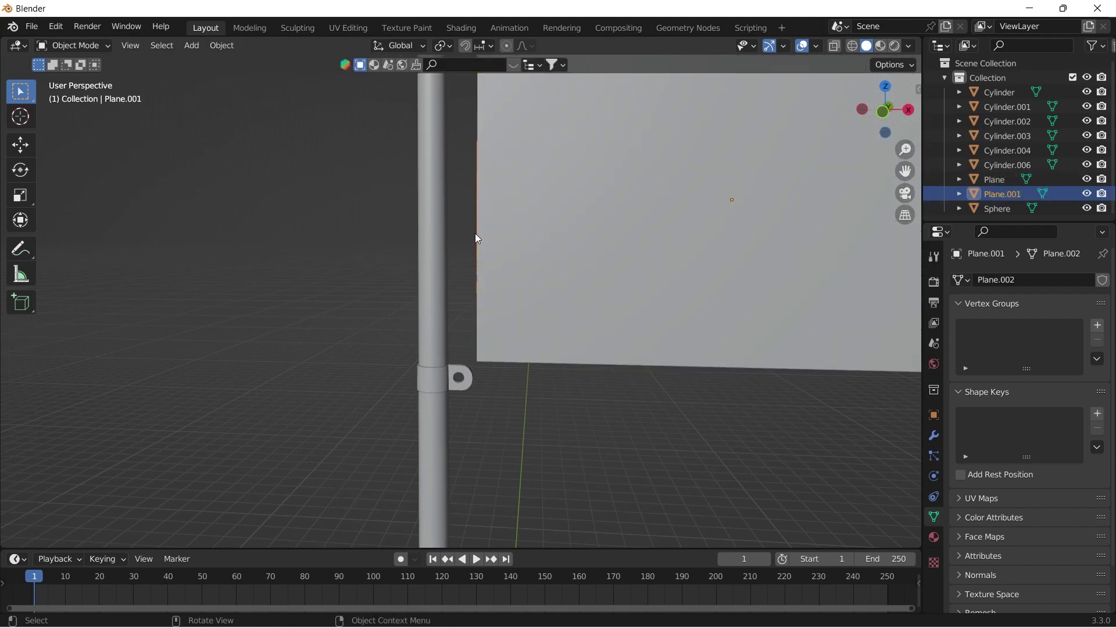
scroll(494, 297, "down", 1)
key("Tab")
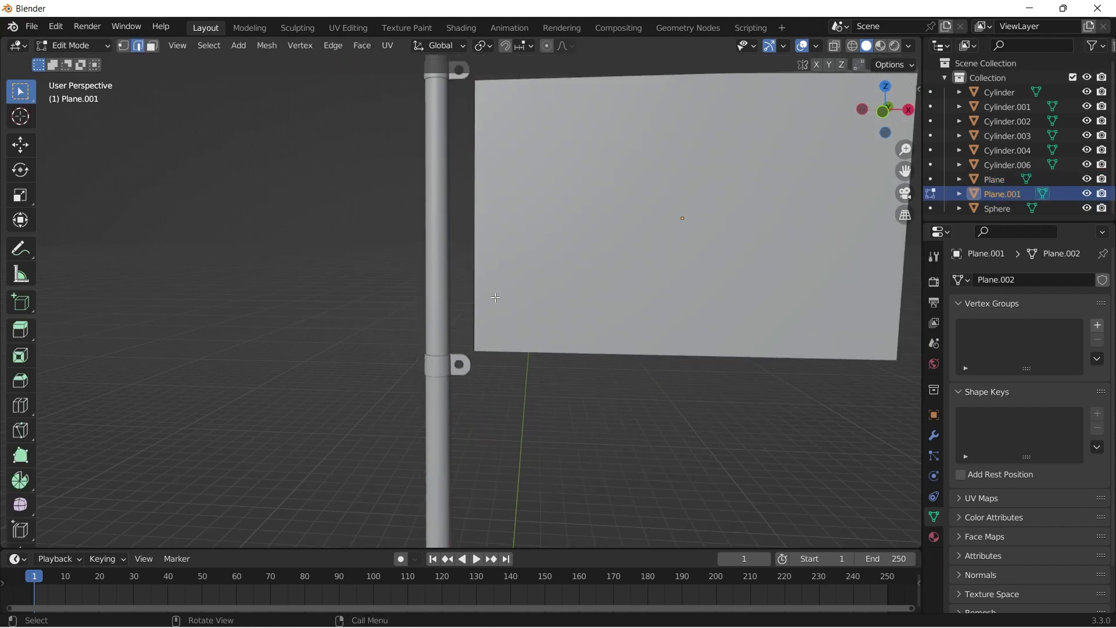
Step: Extrude the edge line's top vertex upward along Z twice, up to the level of the upper ring's tab
middle_click_drag(481, 283, 486, 419, "shift")
scroll(487, 416, "down", 1)
scroll(498, 219, "up", 5)
middle_click_drag(501, 214, 493, 260)
scroll(509, 209, "up", 2)
left_click(516, 138)
scroll(514, 186, "down", 3)
key("KP_1")
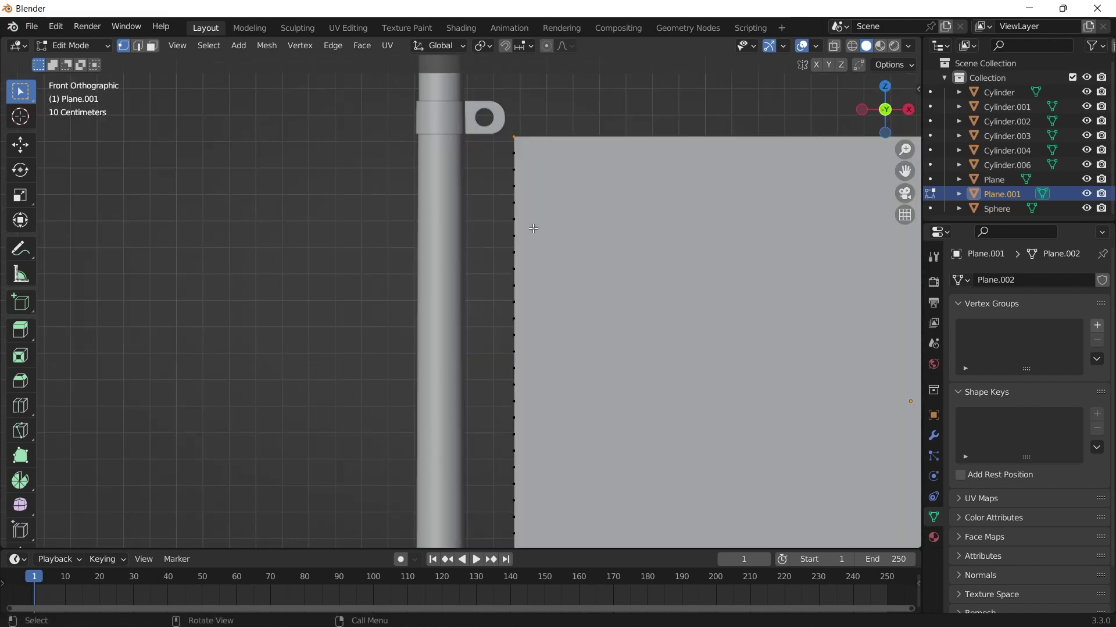
middle_click_drag(535, 227, 512, 308, "shift")
scroll(526, 300, "up", 3)
key("e")
key("z")
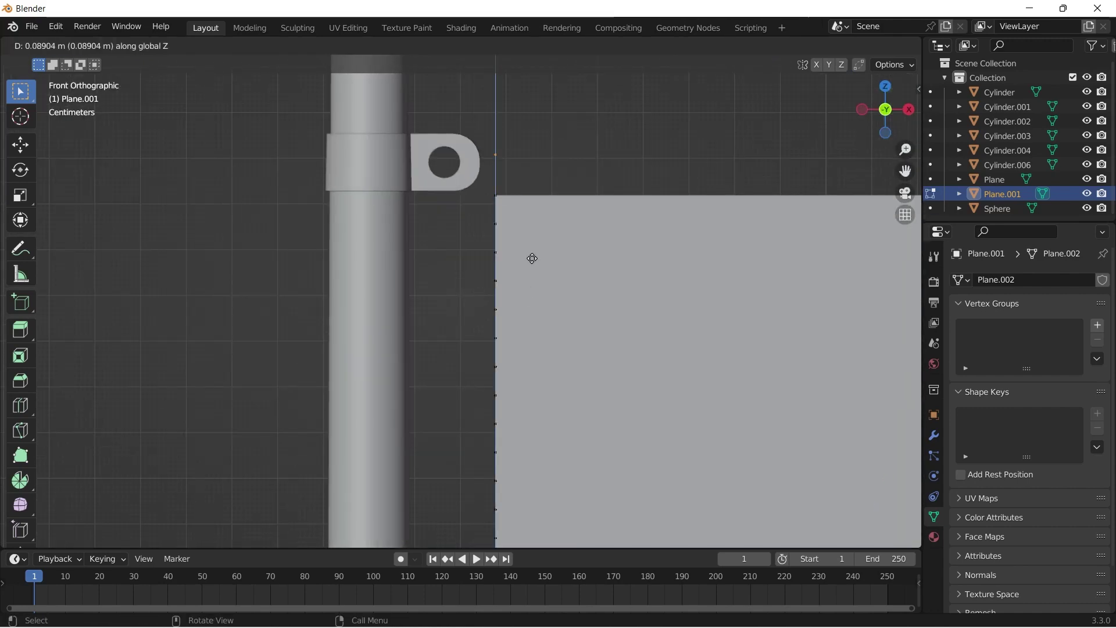
left_click(530, 275)
key("e")
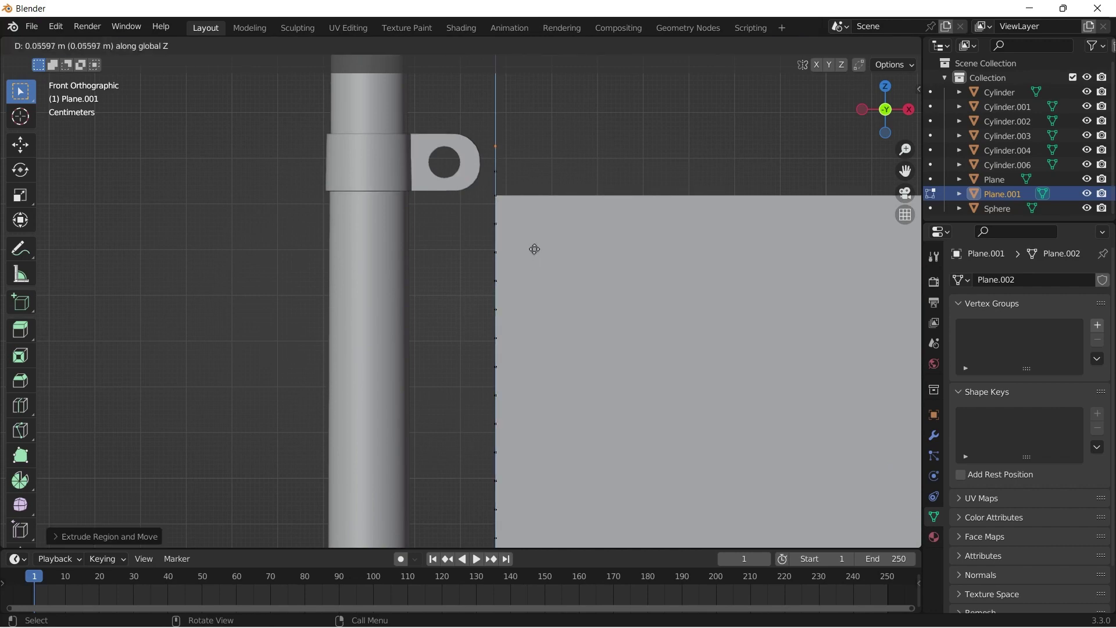
left_click(534, 248)
Step: Move the extruded top vertex along Y and toward the hole of the upper ring's tab
middle_click_drag(534, 247, 428, 338)
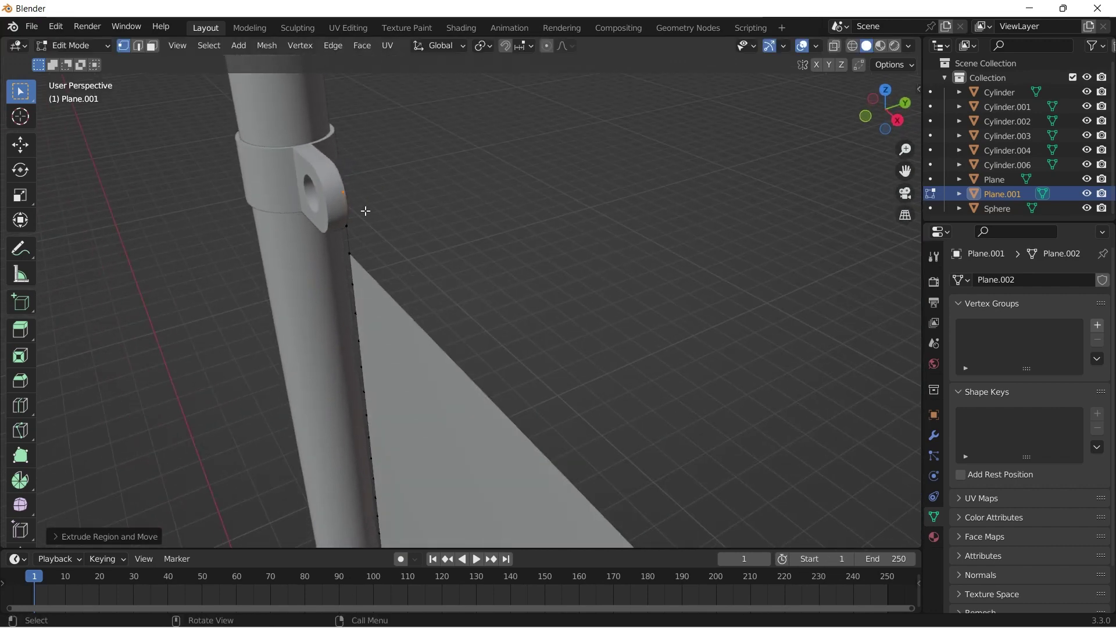
key("g")
key("y")
left_click(367, 210)
middle_click_drag(367, 210, 182, 208)
key("g")
left_click(346, 213)
key("KP_1")
key("g")
left_click(433, 174)
Step: Extrude the wire's upper end along Y through the upper tab's hole and adjust its position along Y
key("e")
key("y")
middle_click_drag(433, 175, 545, 305)
left_click(374, 272)
key("e")
key("y")
key("g")
key("y")
left_click(446, 248)
Step: Extrude the upper end along Z and back along Y around the tab, and reposition the hook's end vertex
key("e")
key("z")
left_click(447, 279)
key("e")
key("y")
left_click(530, 282)
key("g")
key("o")
key("g")
left_click(606, 206)
Step: Extrude the edge line's bottom vertex along Z twice toward the lower ring's tab
left_click(541, 307)
key("KP_1")
key("e")
key("z")
left_click(458, 286)
key("e")
key("z")
left_click(458, 302)
Step: Move the wire's lower end along Y and extrude it along Y at the lower tab's hole
middle_click_drag(558, 238, 451, 222)
key("g")
key("y")
left_click(400, 195)
key("e")
key("y")
middle_click_drag(400, 194, 419, 250)
left_click(285, 255)
Step: Adjust the lower hook's end along Y and extrude it downward along Z beside the tab
key("g")
key("y")
left_click(395, 208)
middle_click_drag(396, 208, 334, 187)
key("e")
key("z")
left_click(444, 345)
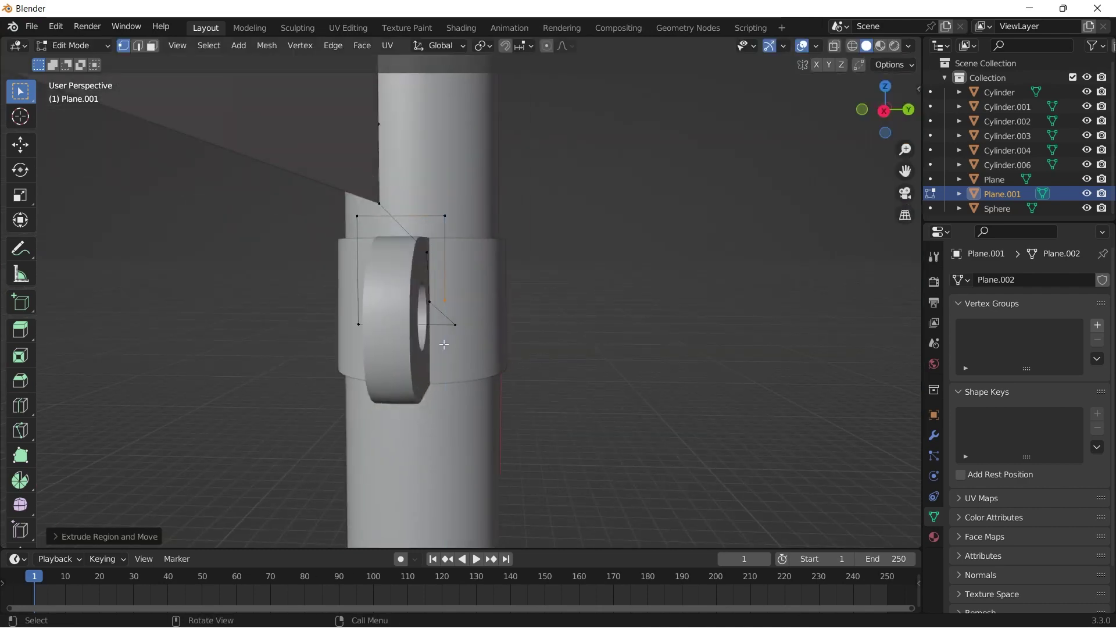
Step: Select the whole wire mesh and add a Subdivision Surface modifier with viewport level 3
middle_click_drag(444, 345, 473, 354)
scroll(473, 354, "down", 3)
key("a")
left_click(934, 437)
left_click(981, 281)
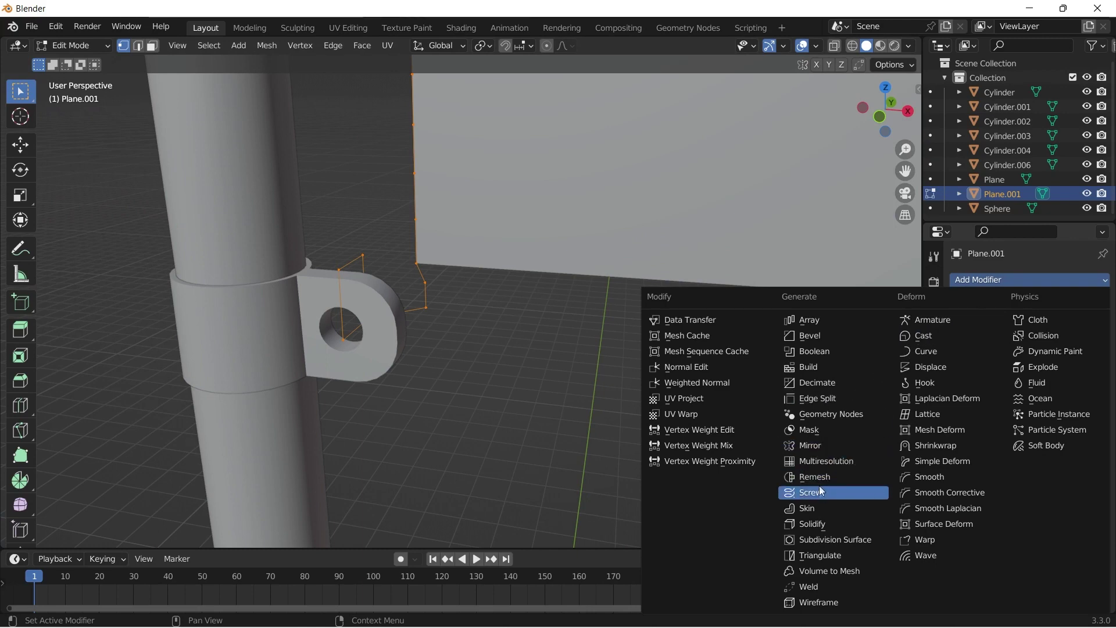
left_click(814, 538)
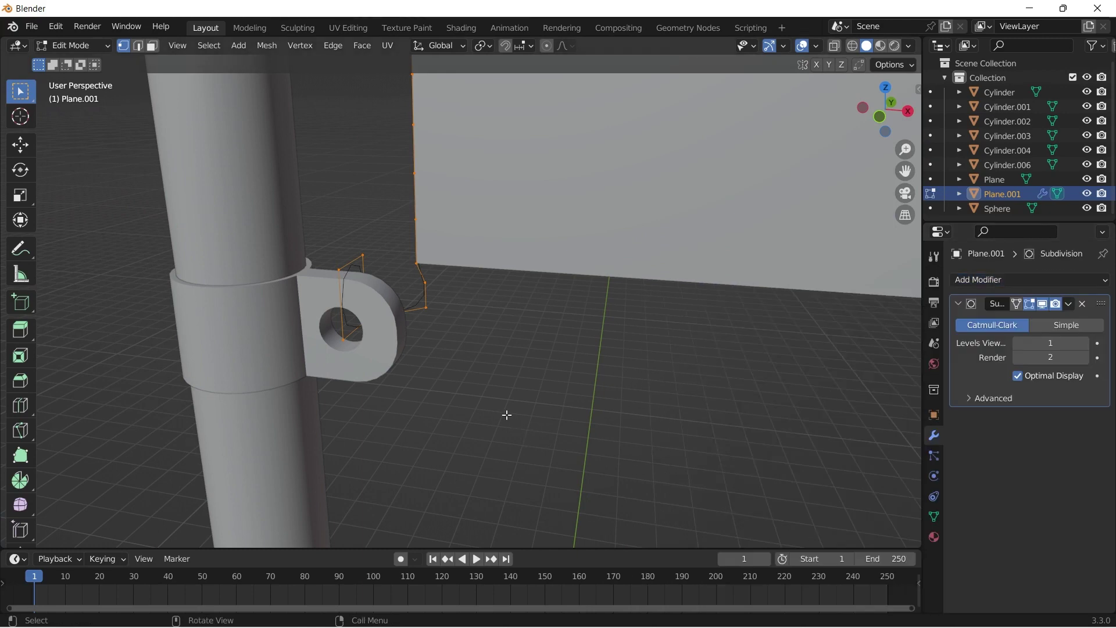
left_click(1084, 344)
left_click(1084, 344)
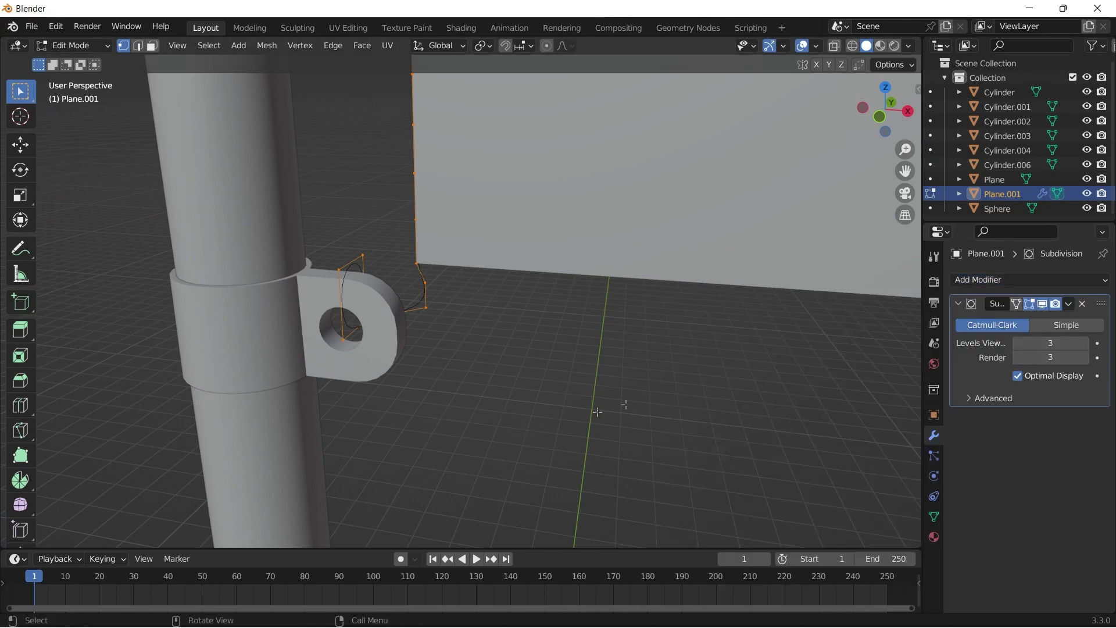
Step: Return to Object Mode and convert the wire object to a curve
scroll(587, 416, "down", 10)
key("Tab")
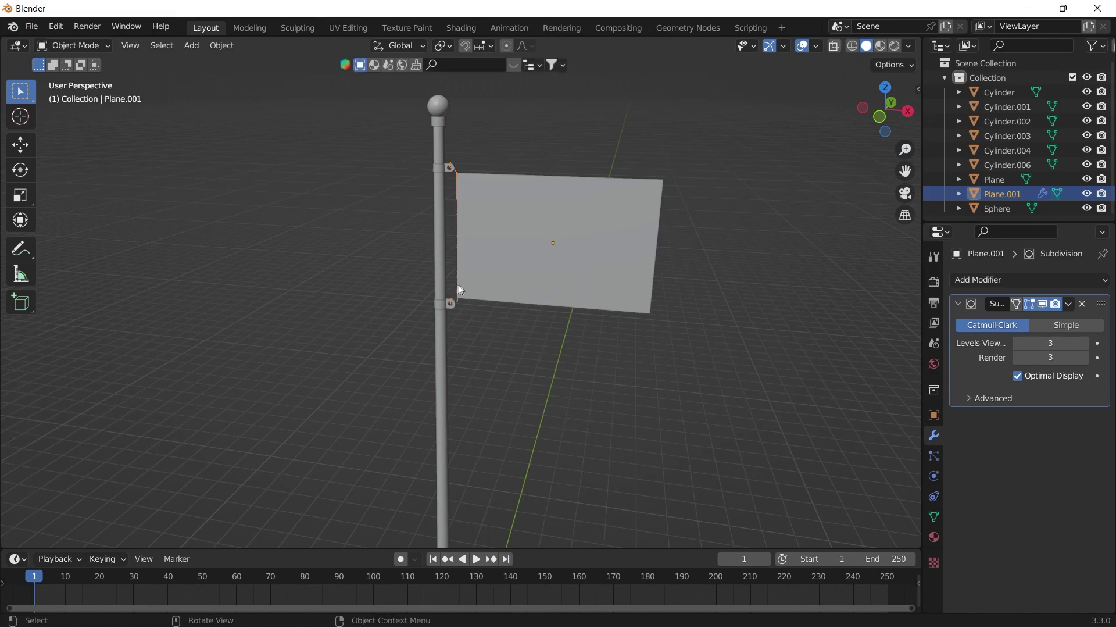
scroll(455, 284, "up", 3)
right_click(401, 394)
mouse_move(405, 292)
left_click(513, 292)
Step: Give the wire curve a round bevel, trying a 0.01 m depth and settling on resolution 10 and depth 0.003 m
left_click(932, 499)
scroll(1027, 486, "down", 10)
scroll(1034, 461, "up", 3)
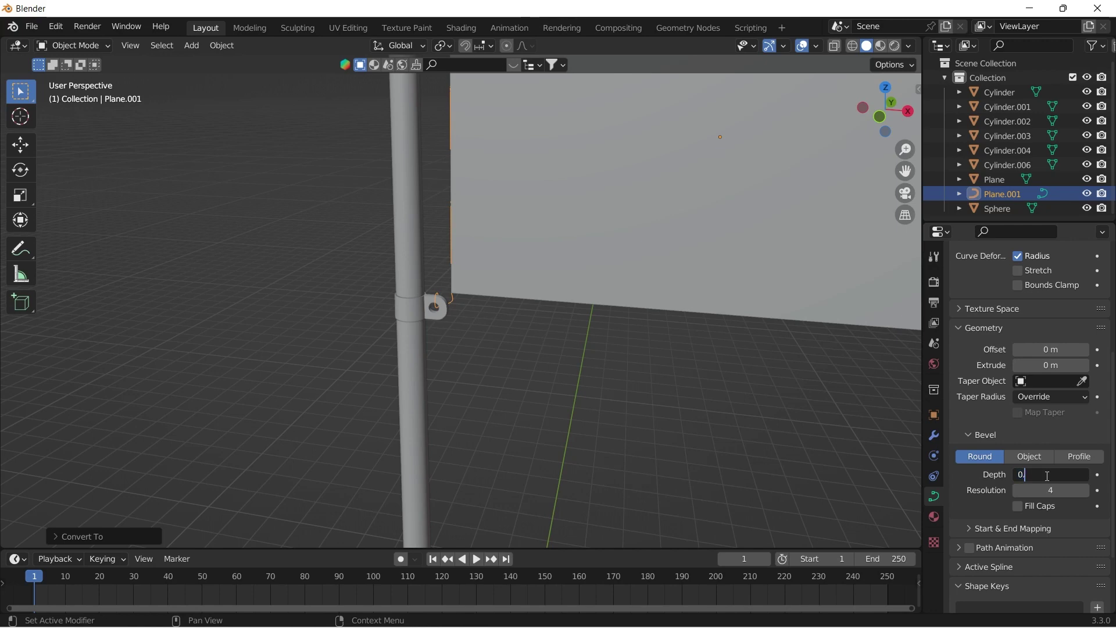
key("Return")
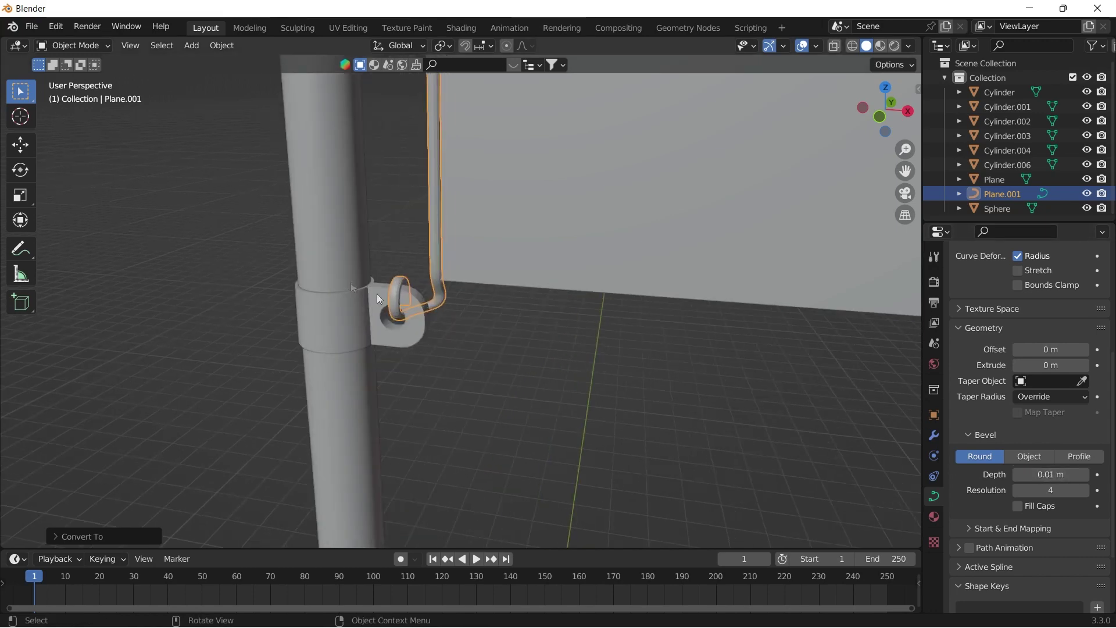
scroll(466, 312, "up", 6)
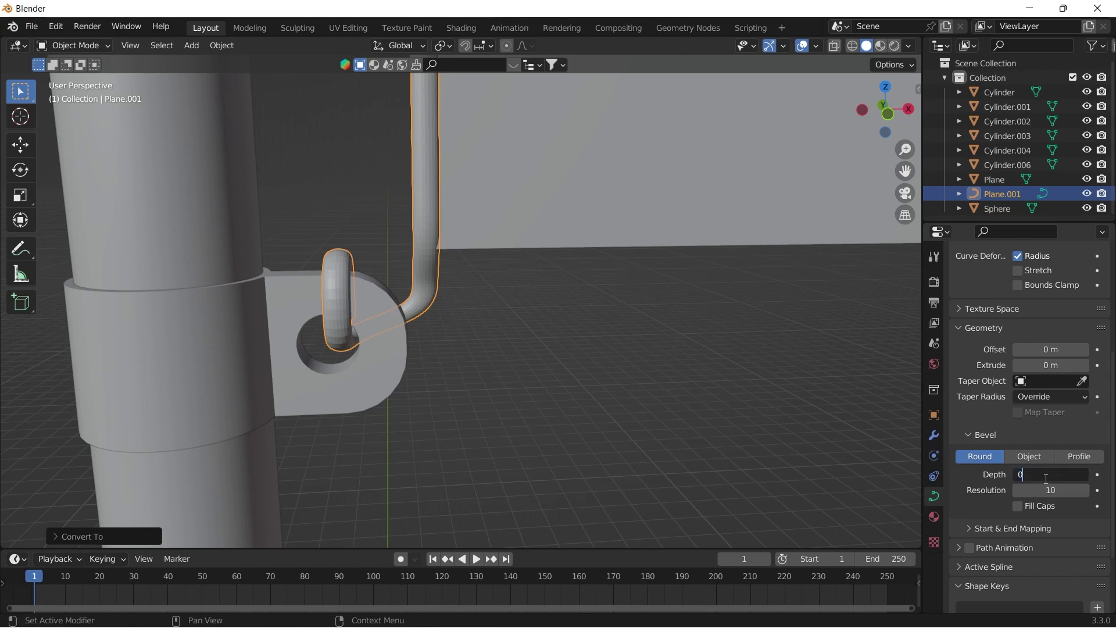
type("3")
key("Return")
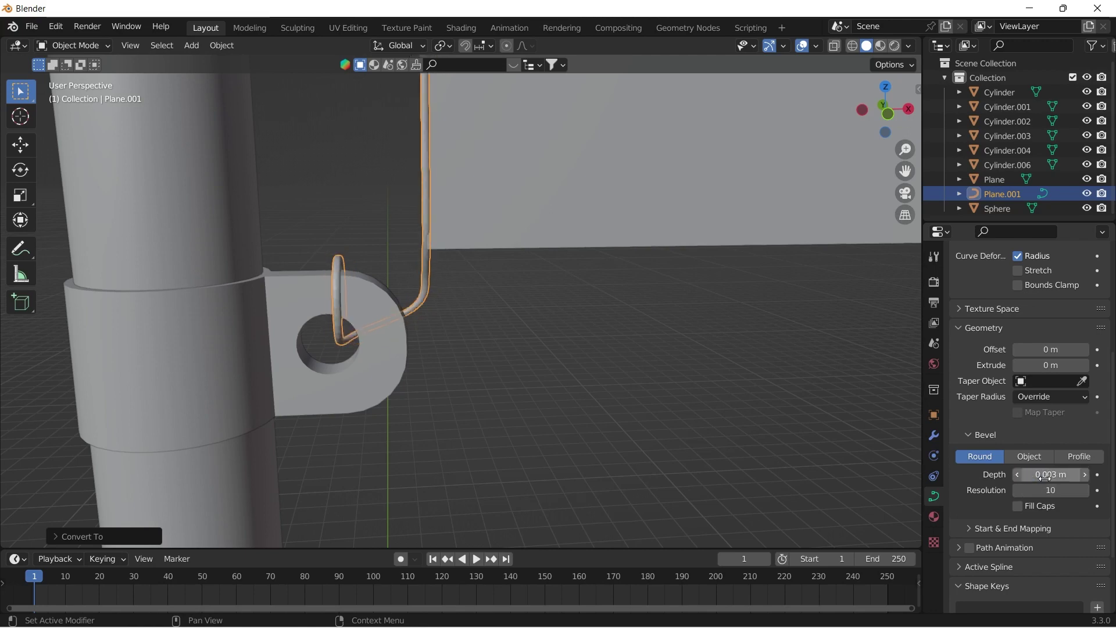
left_click(523, 369)
scroll(470, 354, "down", 12)
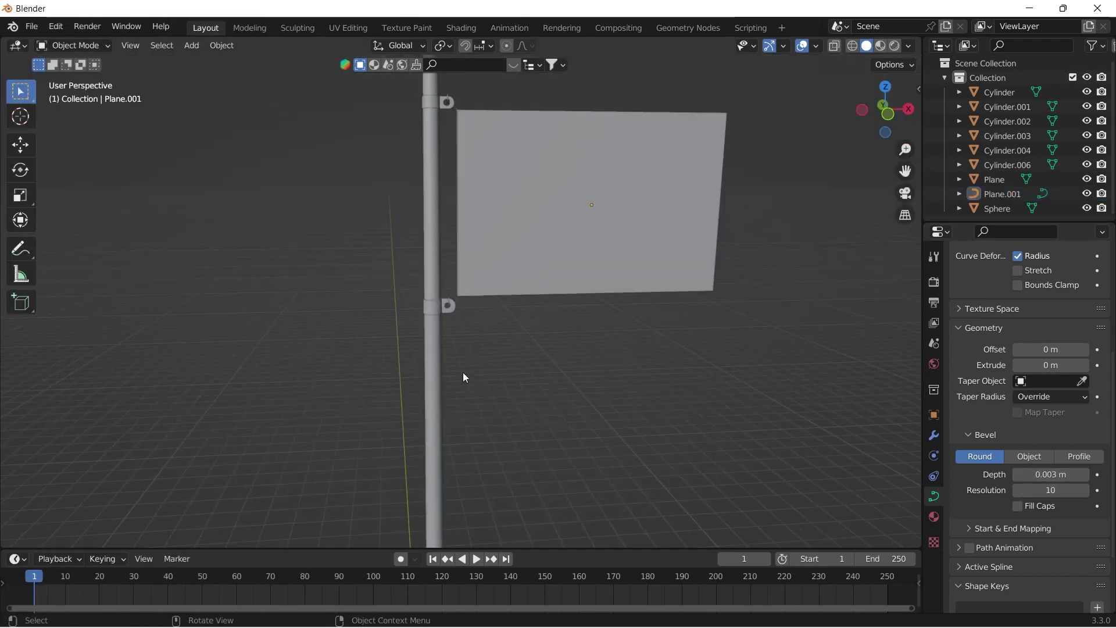
Step: Convert the beveled wire curve to a mesh and deselect it
scroll(454, 279, "up", 3)
middle_click_drag(448, 198, 468, 407, "shift")
scroll(483, 267, "up", 3)
scroll(482, 249, "up", 3)
left_click(466, 186)
scroll(468, 180, "down", 7)
middle_click_drag(468, 180, 389, 197)
scroll(399, 270, "up", 5)
right_click(327, 213)
mouse_move(325, 210)
left_click(369, 223)
scroll(323, 205, "down", 11)
left_click(524, 130)
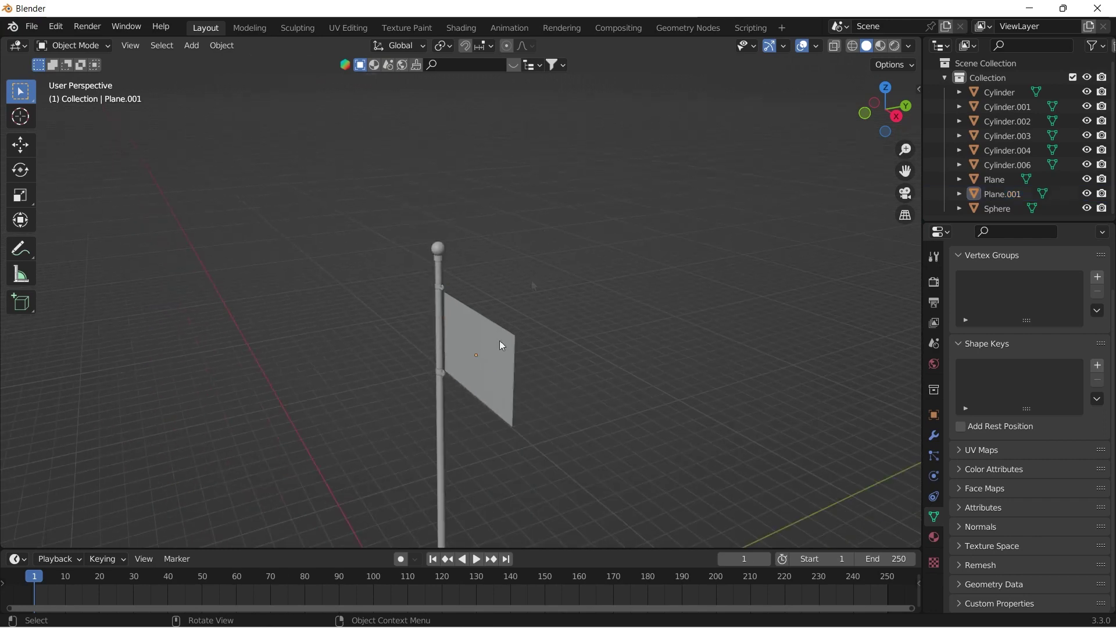
Step: Open the flag plane for editing with X-ray on and select its whole edge nearest the pole
middle_click_drag(473, 371, 537, 325)
scroll(452, 307, "up", 9)
scroll(455, 312, "down", 5)
left_click(557, 327)
key("Tab")
scroll(477, 312, "up", 4)
scroll(477, 312, "up", 2)
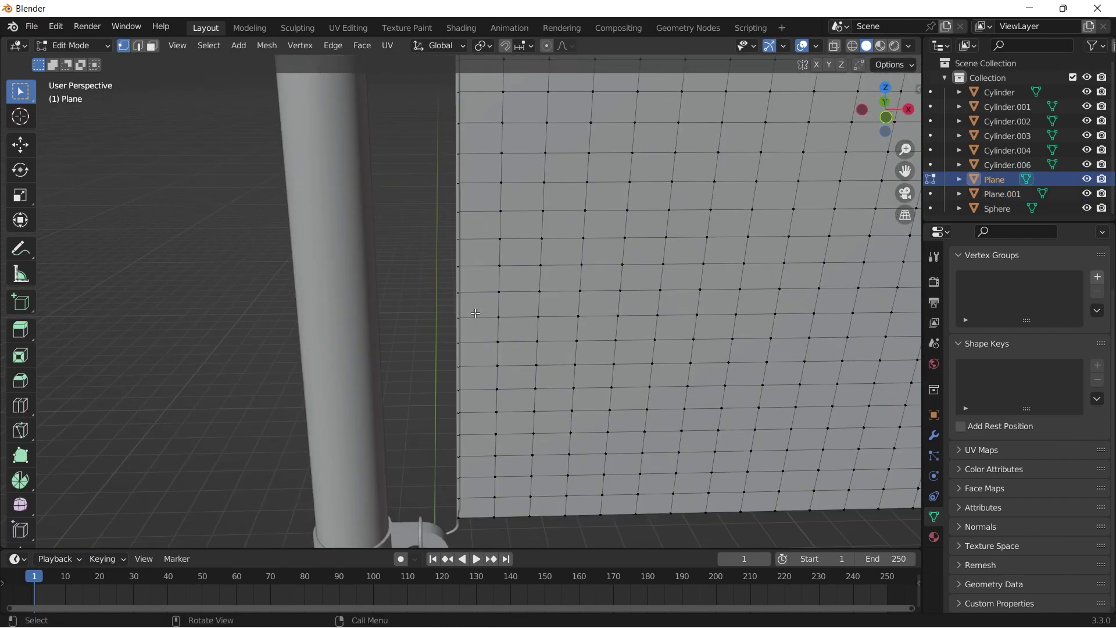
key("2")
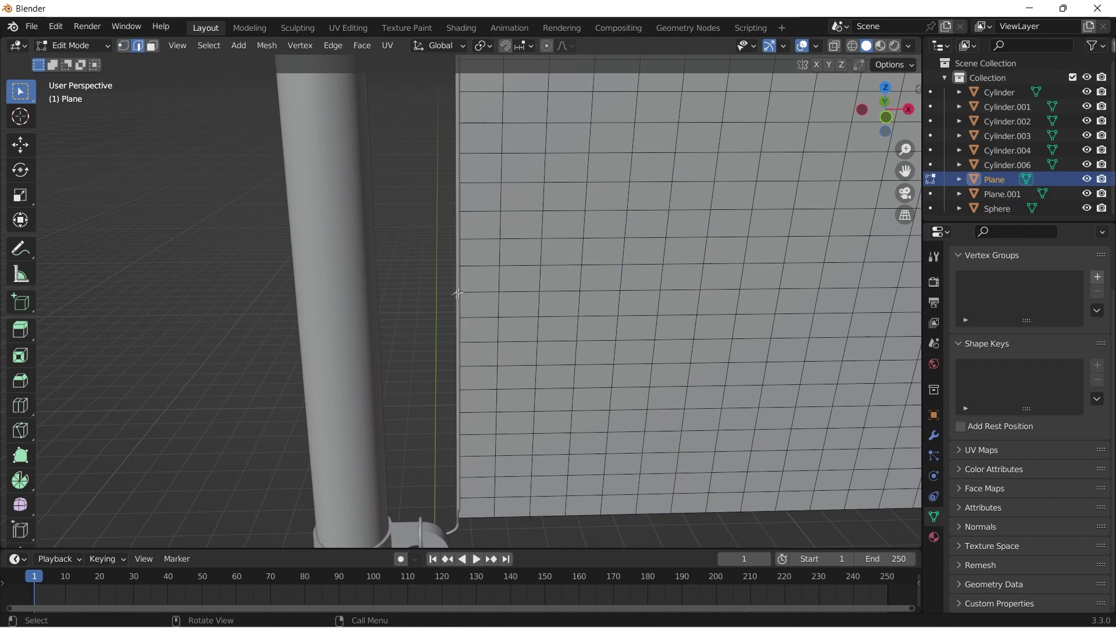
left_click(835, 46)
middle_click_drag(586, 241, 525, 258)
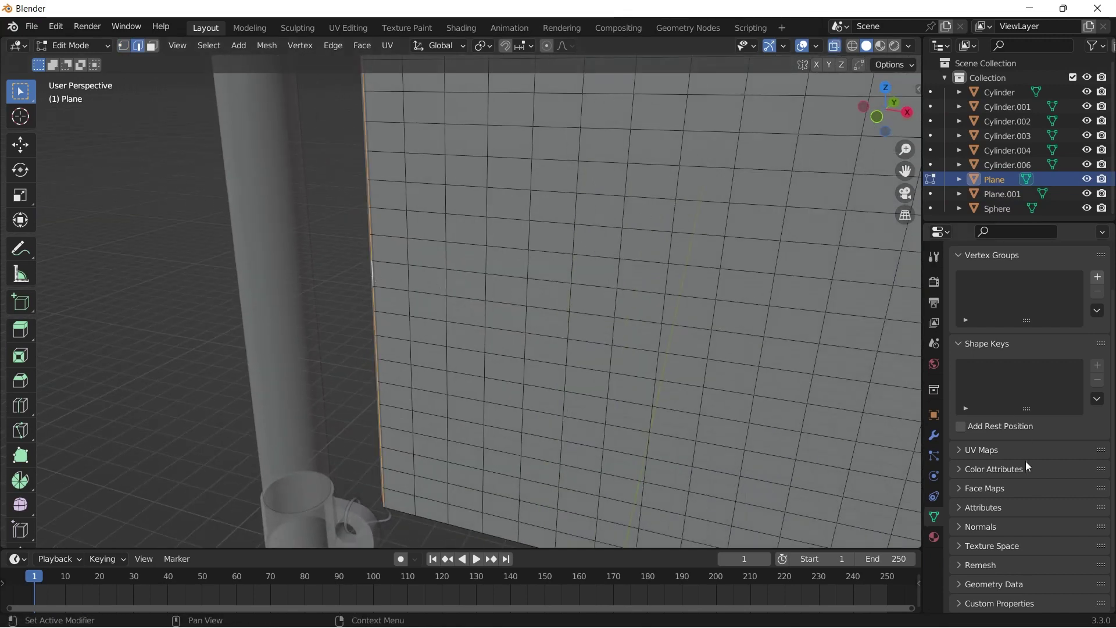
Step: Assign the selected flag edge to a new vertex group, and return to Object Mode with X-ray off
left_click(1098, 276)
left_click(974, 366)
key("Tab")
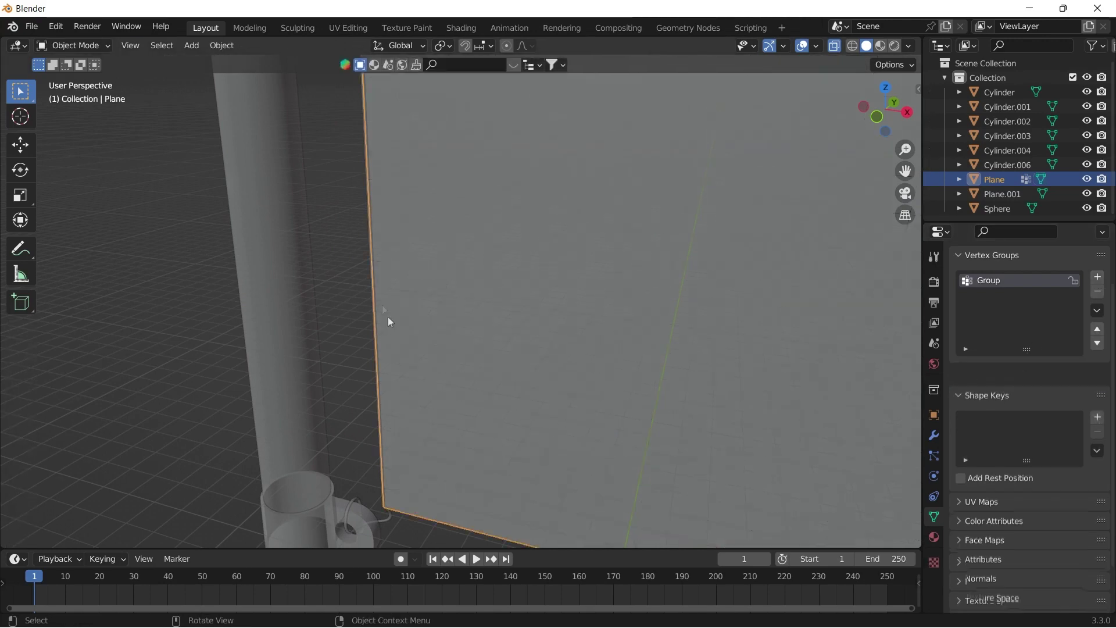
scroll(654, 224, "down", 4)
left_click(834, 45)
scroll(730, 228, "down", 5)
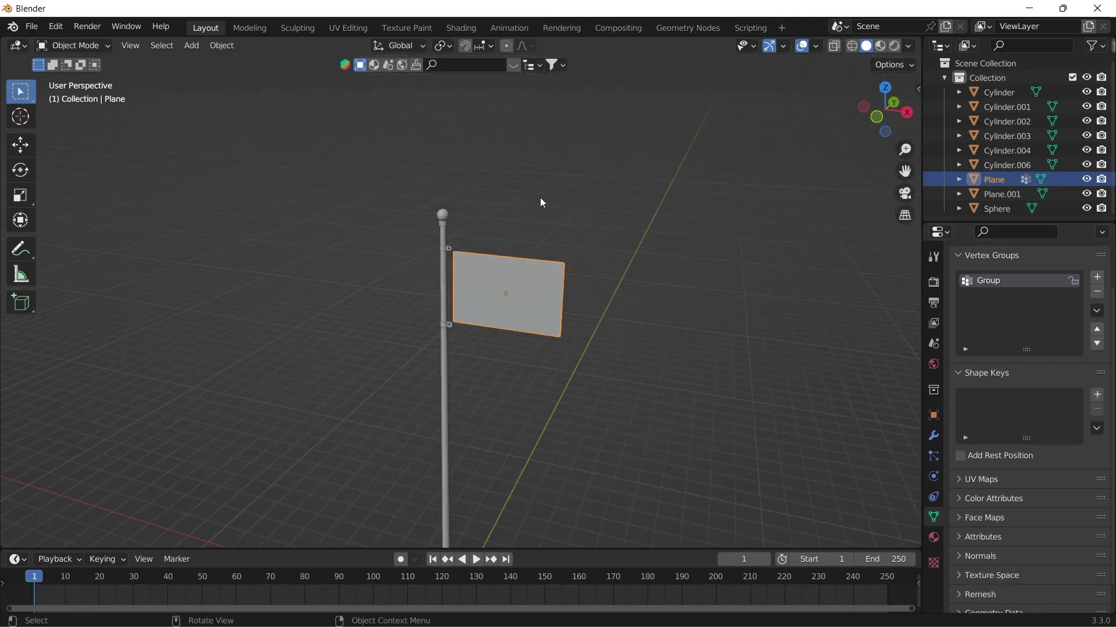
Step: Add Cloth physics to the flag plane and apply the preset with 0.15 kg vertex mass and 0.050 bending stiffness
key("KP_1")
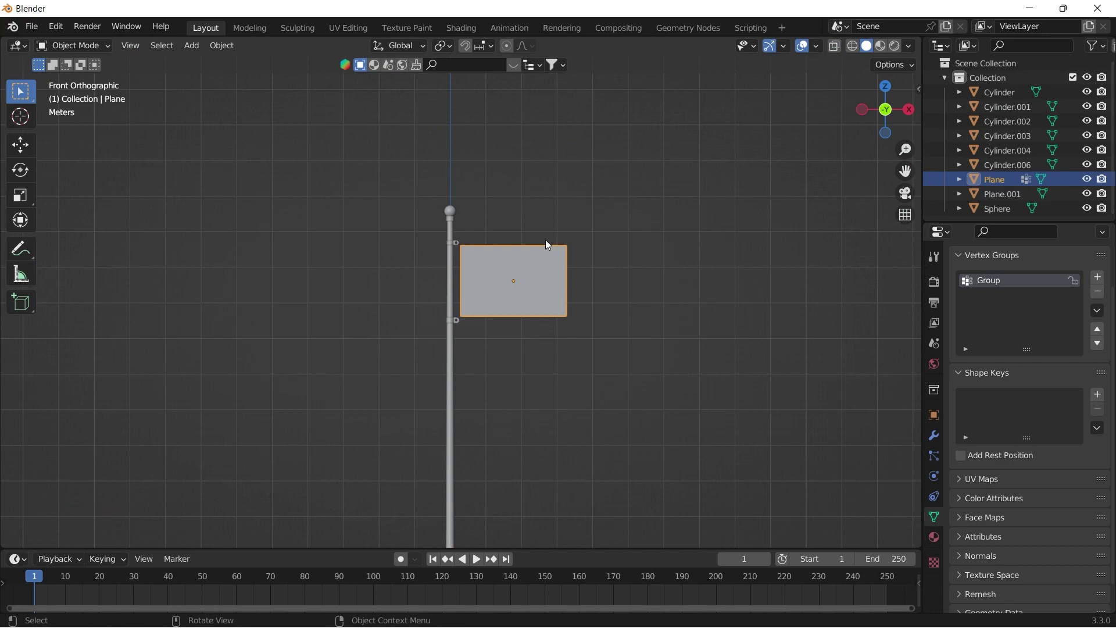
left_click(938, 458)
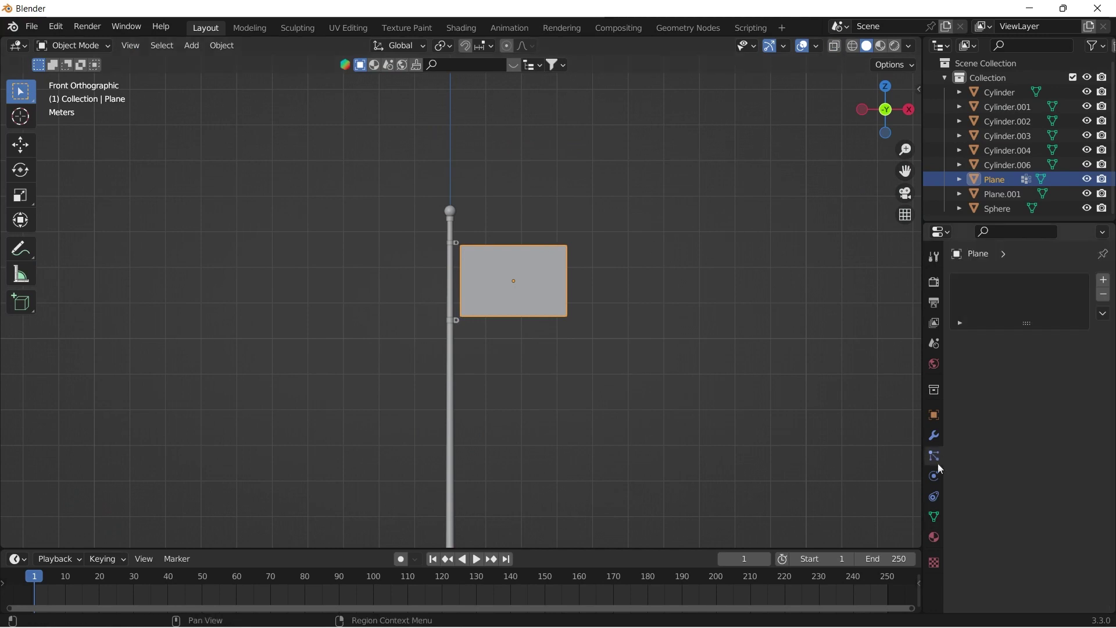
left_click(938, 477)
left_click_drag(923, 350, 892, 350)
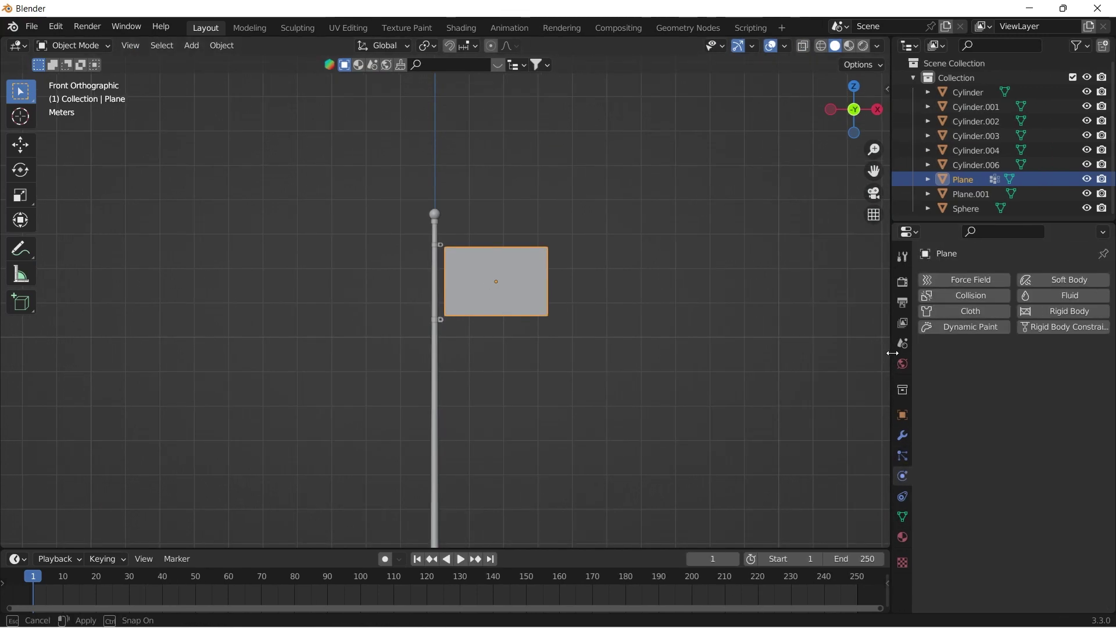
left_click(953, 314)
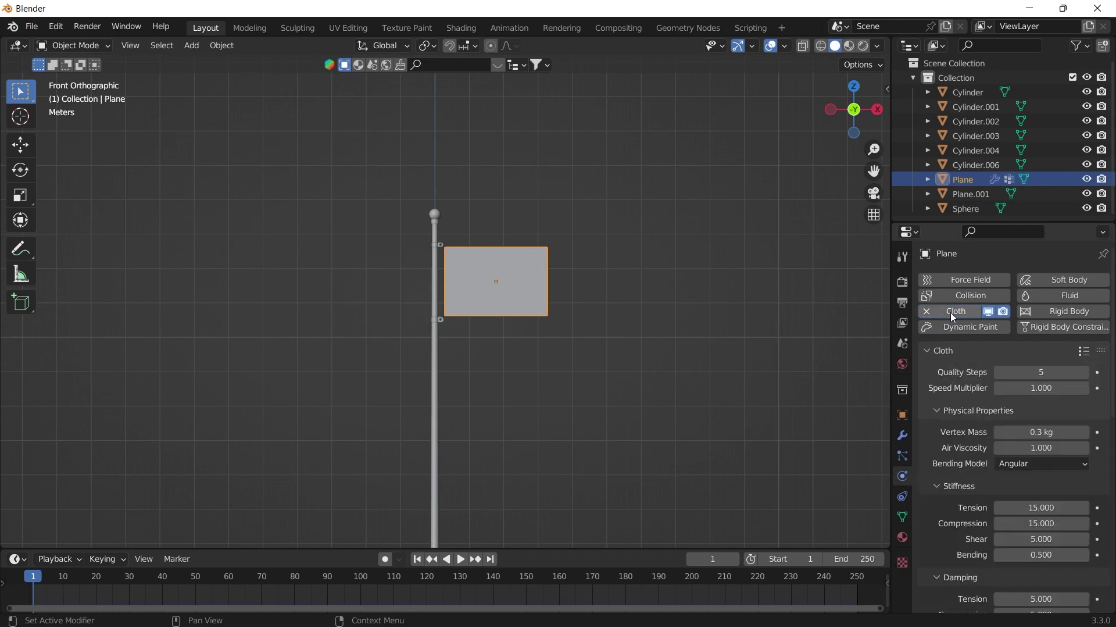
left_click(1083, 352)
left_click(1029, 296)
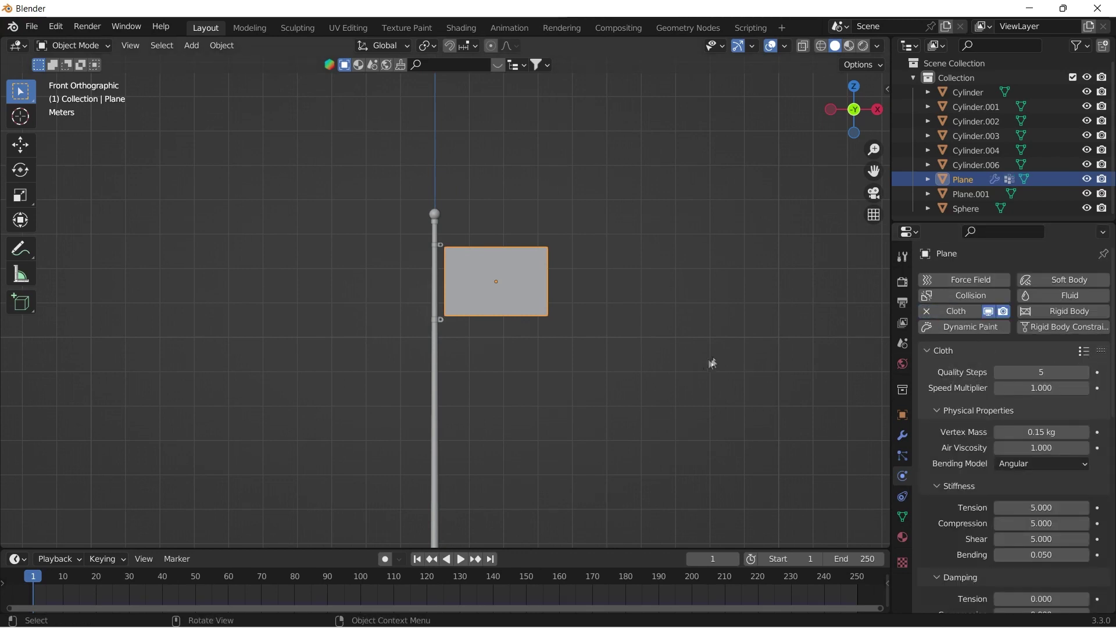
Step: Set the cloth's pin group to the vertex group named Group in the shape settings
middle_click_drag(528, 464, 515, 409, "shift")
left_click_drag(519, 547, 520, 536)
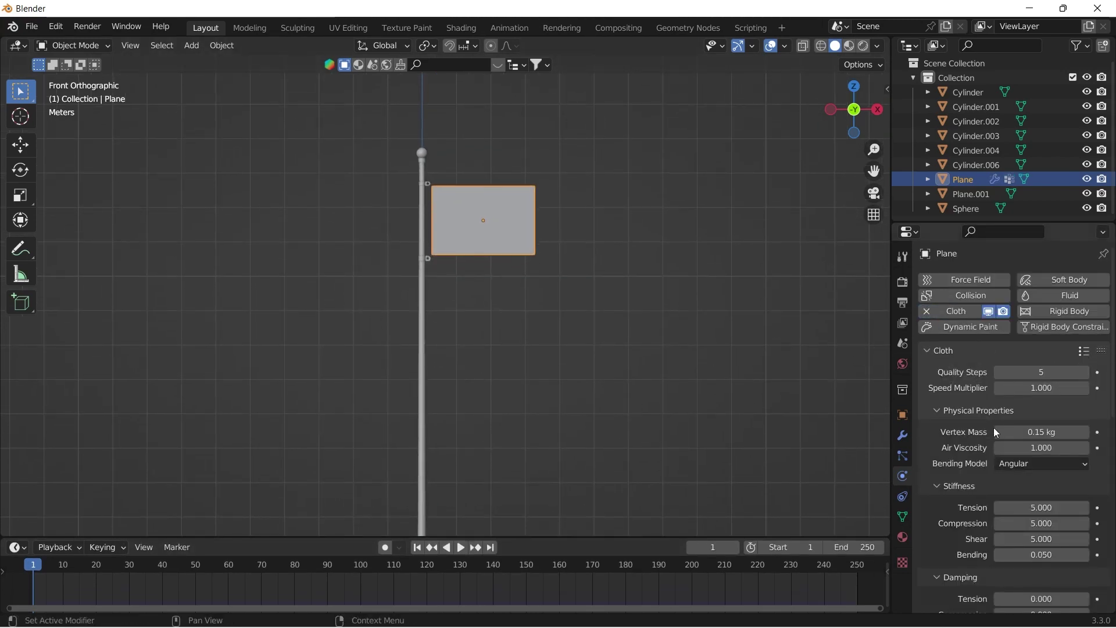
scroll(977, 484, "down", 10)
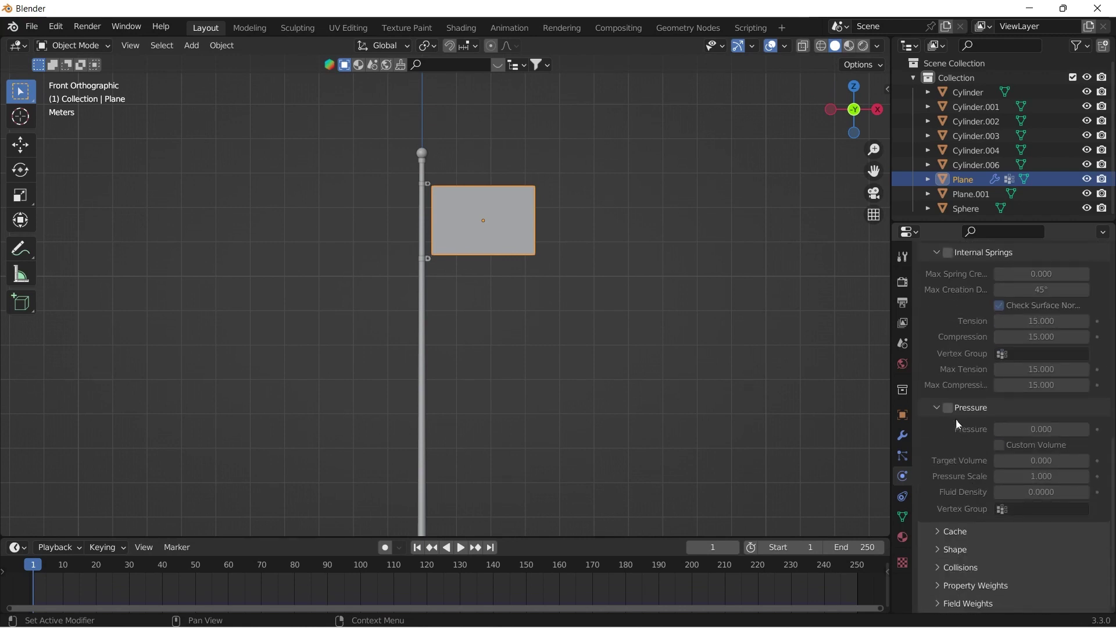
left_click(942, 531)
scroll(947, 509, "down", 10)
left_click(942, 541)
scroll(965, 505, "down", 5)
left_click(1017, 461)
left_click(978, 482)
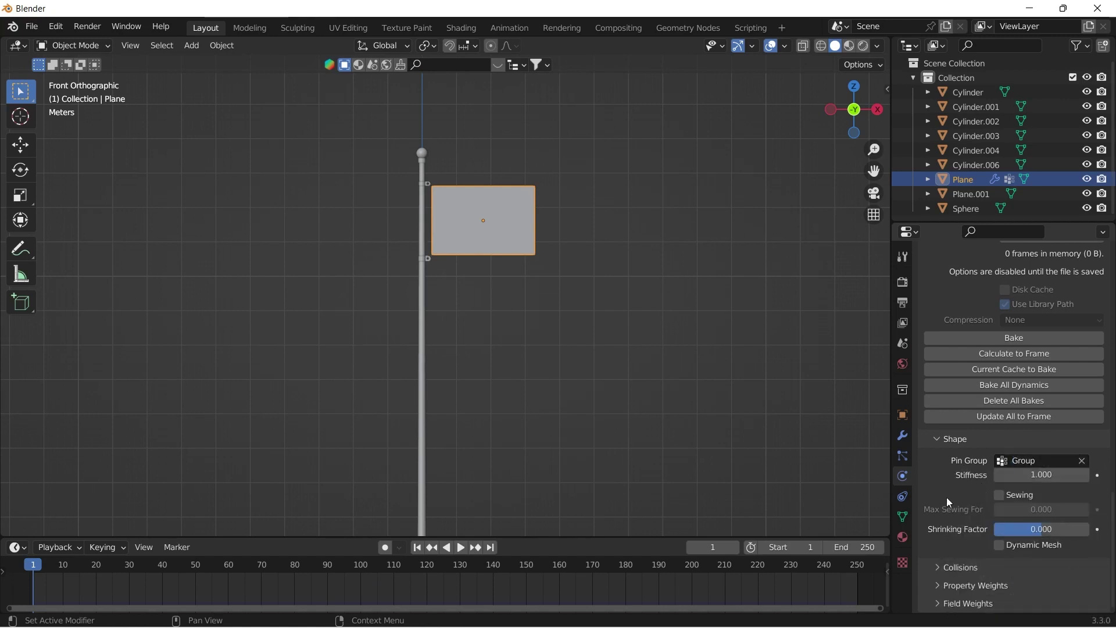
Step: Enable self collisions in the flag's cloth collision settings
left_click(936, 567)
scroll(947, 533, "down", 8)
left_click(949, 518)
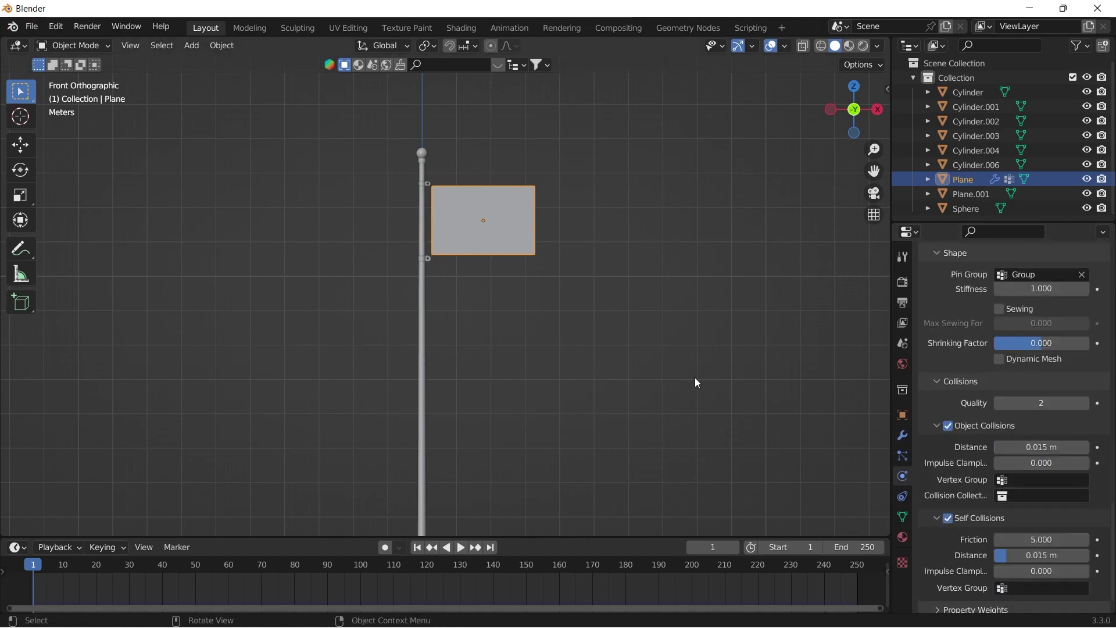
Step: Play the flag's cloth simulation and return the timeline to the start
key("space")
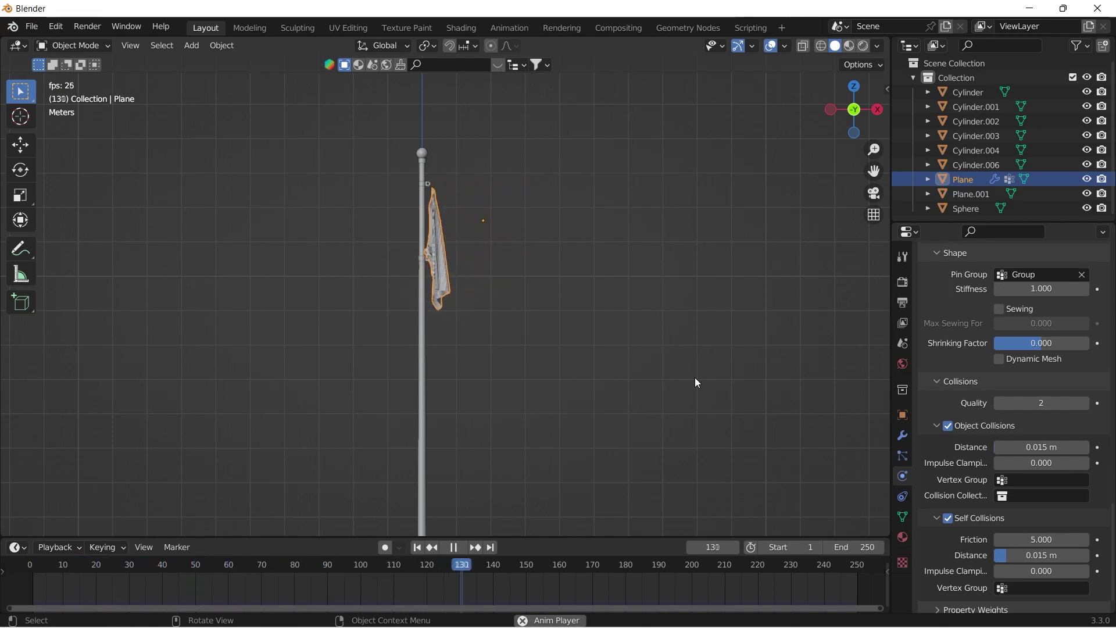
key("space")
left_click_drag(481, 569, 33, 574)
key("Escape")
scroll(350, 368, "down", 5)
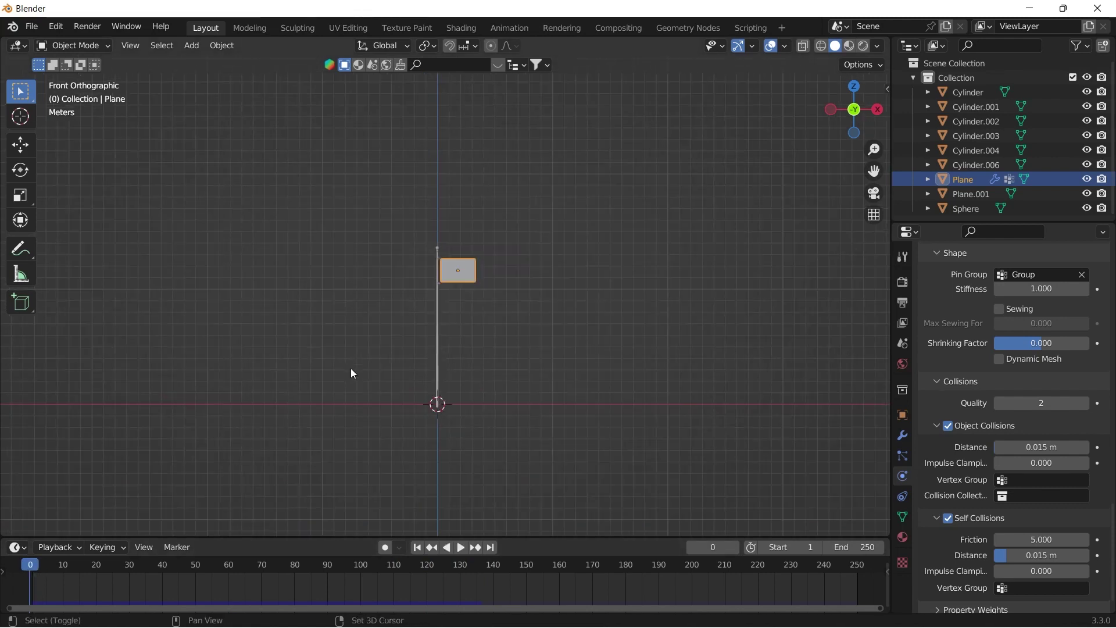
Step: Add a Wind force field to the scene
key("shift+a")
mouse_move(336, 340)
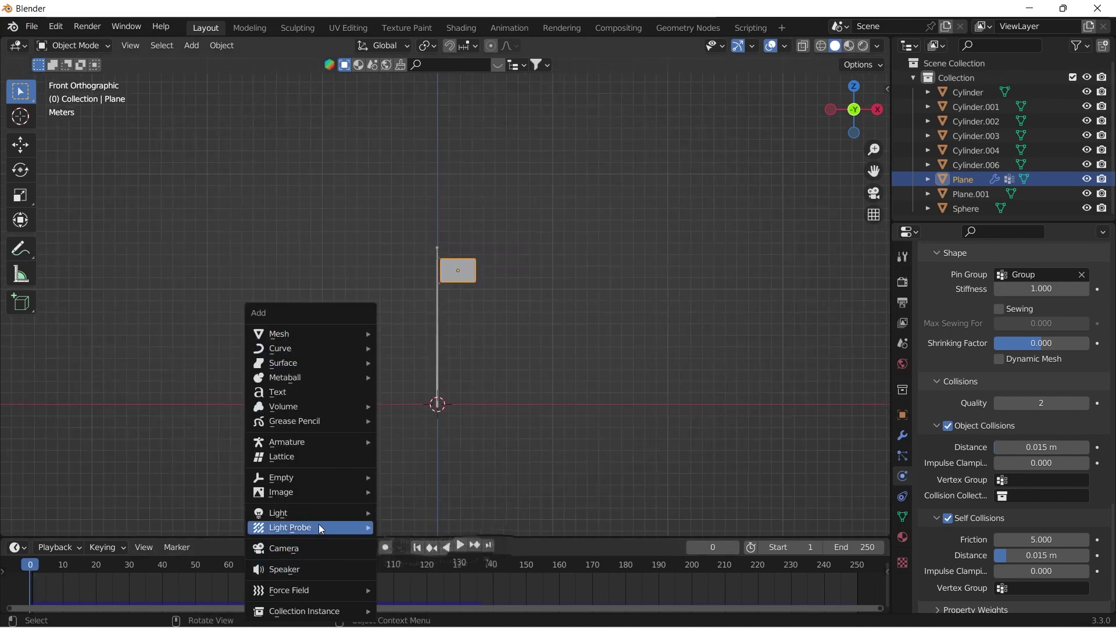
mouse_move(322, 587)
left_click(440, 424)
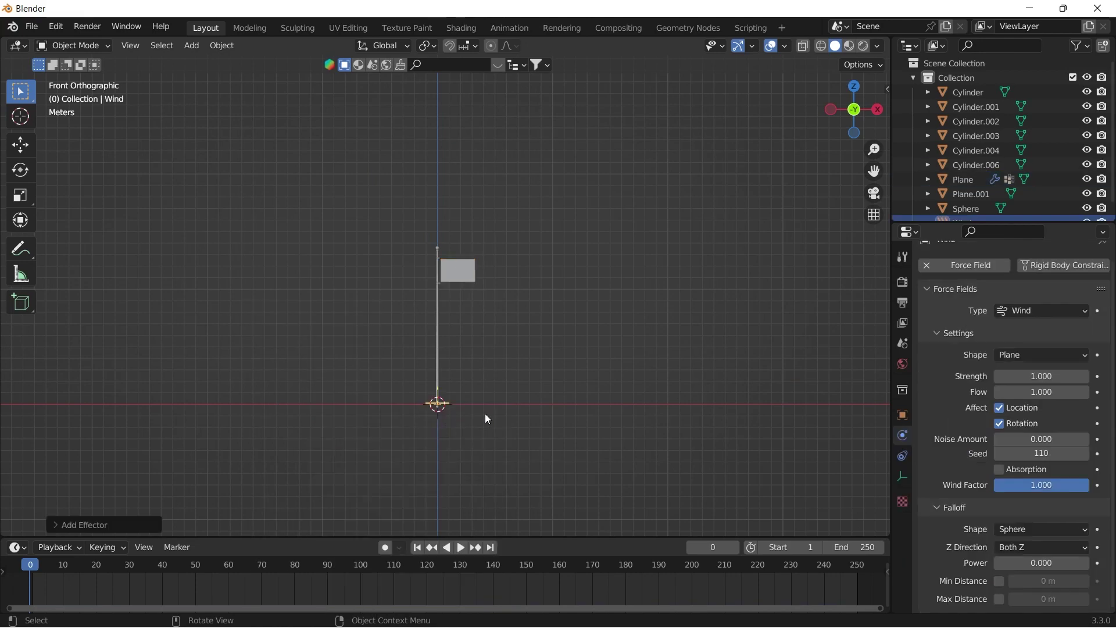
Step: Raise the wind field to the flag's height, rotate it about Y to blow towards the flag, and place it on the pole's opposite side
scroll(485, 413, "up", 2)
key("g")
key("z")
left_click(494, 228)
key("r")
key("y")
left_click(495, 226)
key("g")
key("x")
left_click(444, 221)
Step: Set the wind strength to 8000 and play the simulation to check the flag's movement
scroll(459, 241, "up", 3)
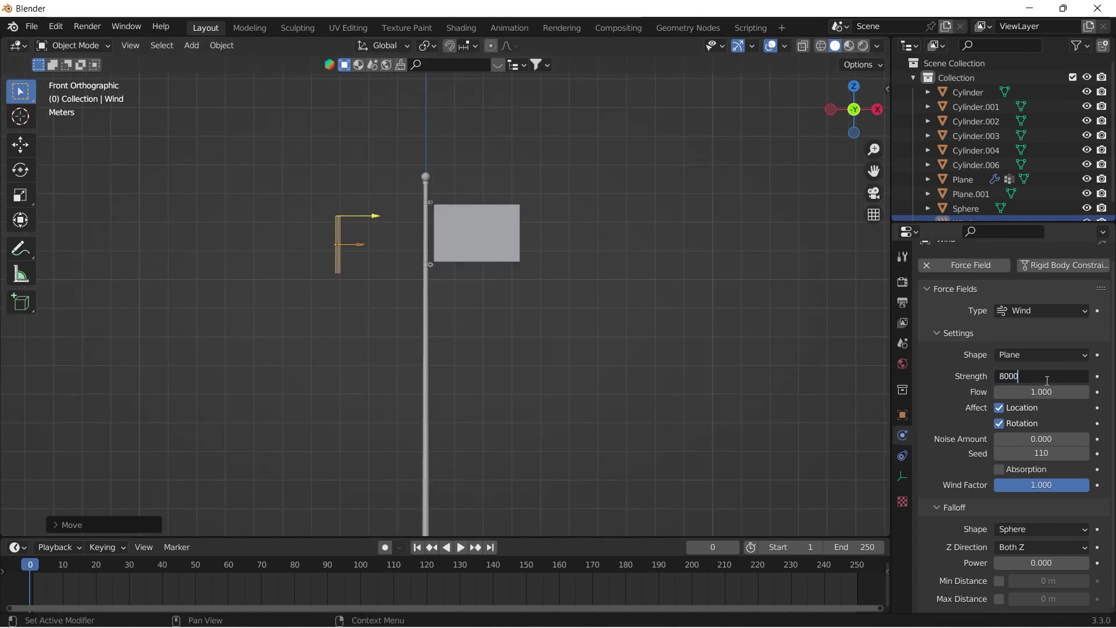
key("space")
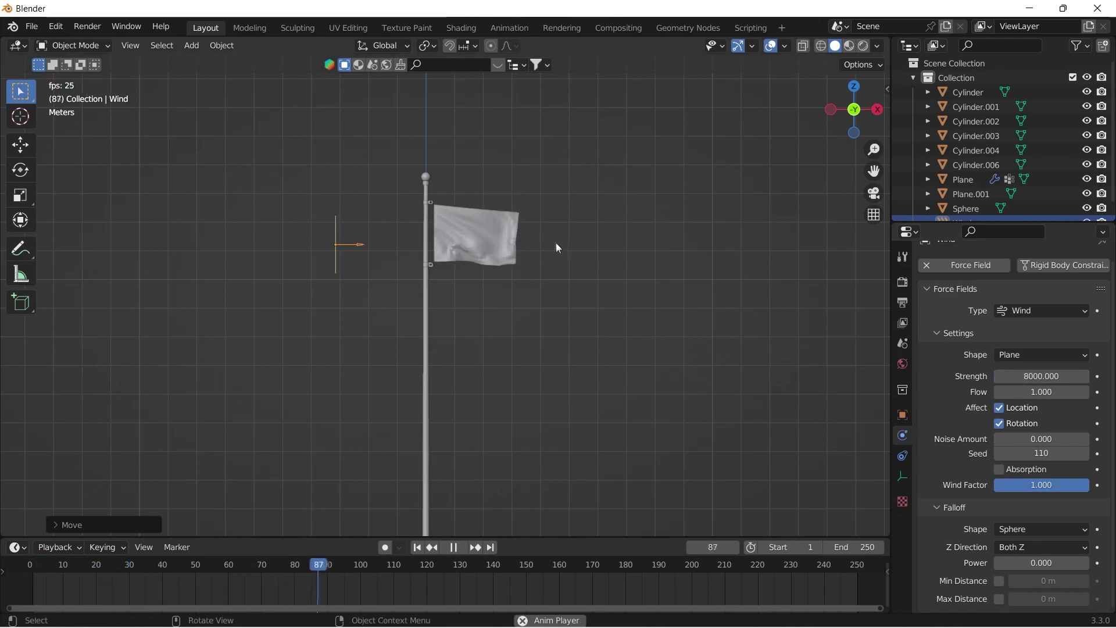
scroll(546, 240, "up", 3)
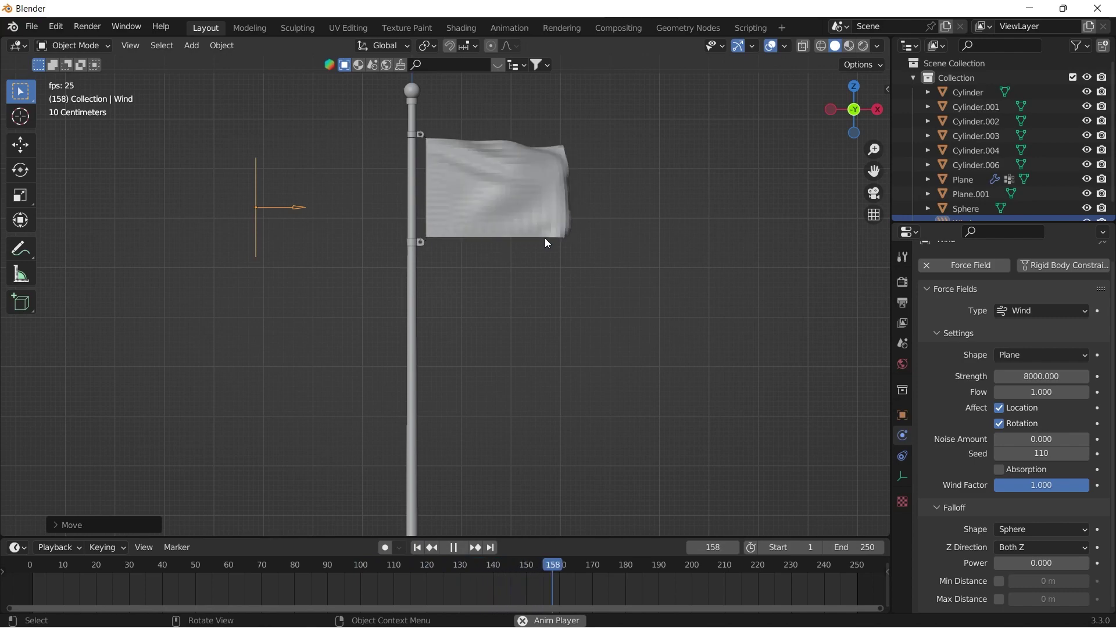
scroll(531, 349, "down", 4)
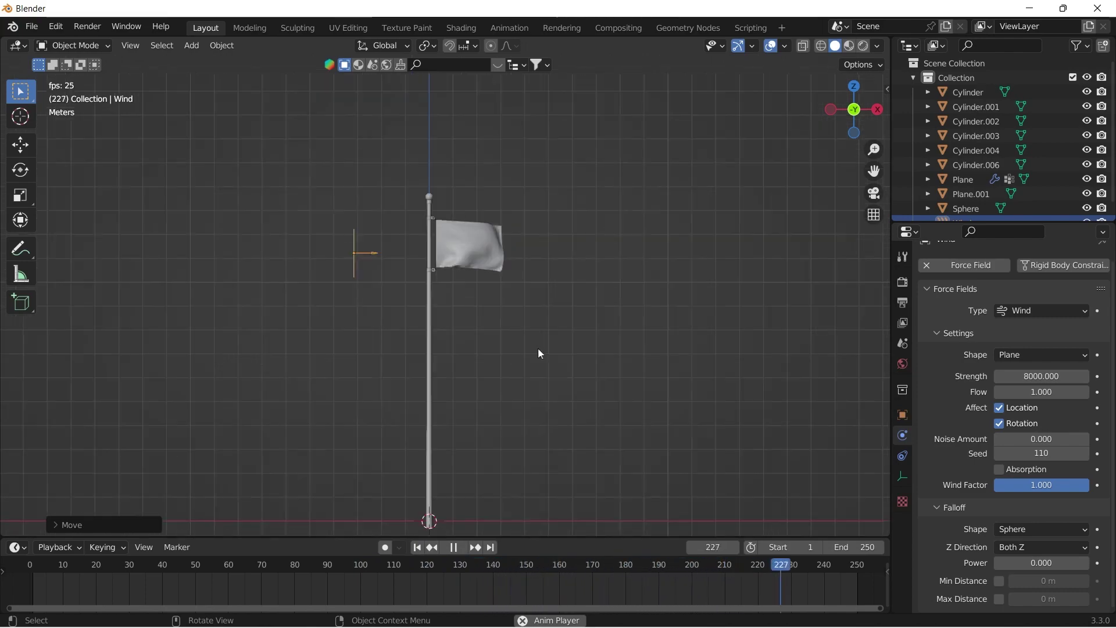
Step: Add a Subdivision modifier to the flag with viewport level 2
key("KP_5")
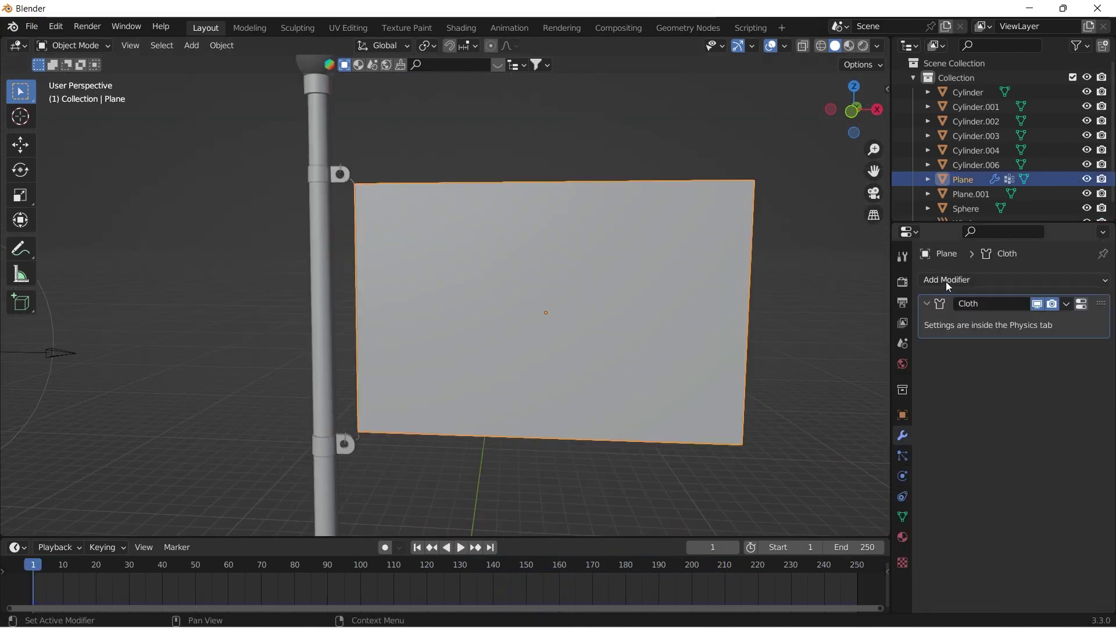
left_click(947, 285)
left_click(822, 540)
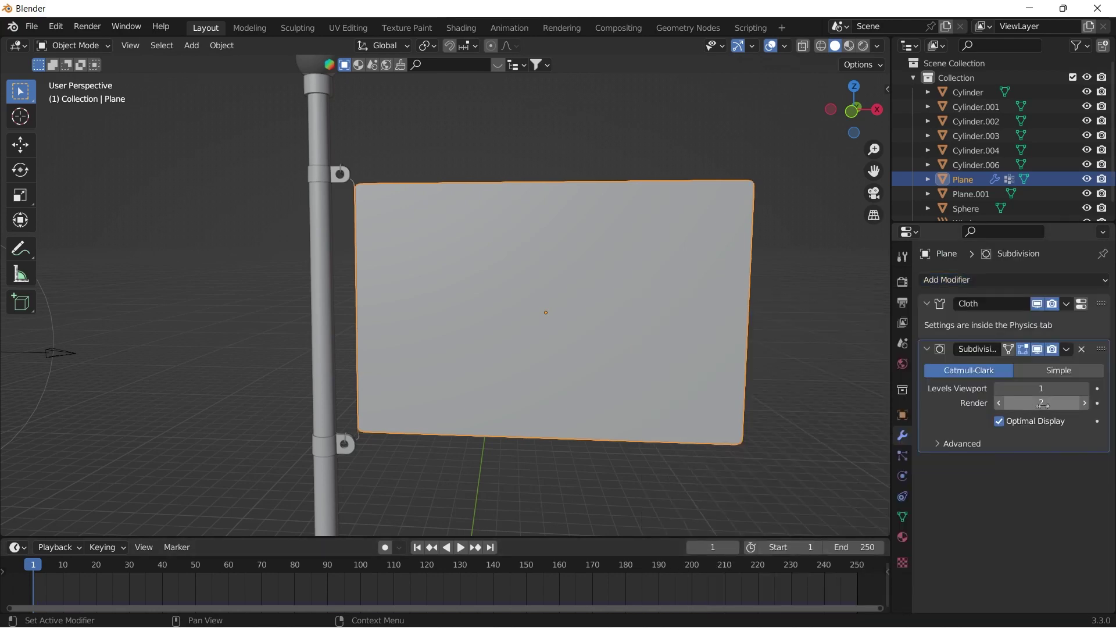
scroll(523, 303, "down", 4)
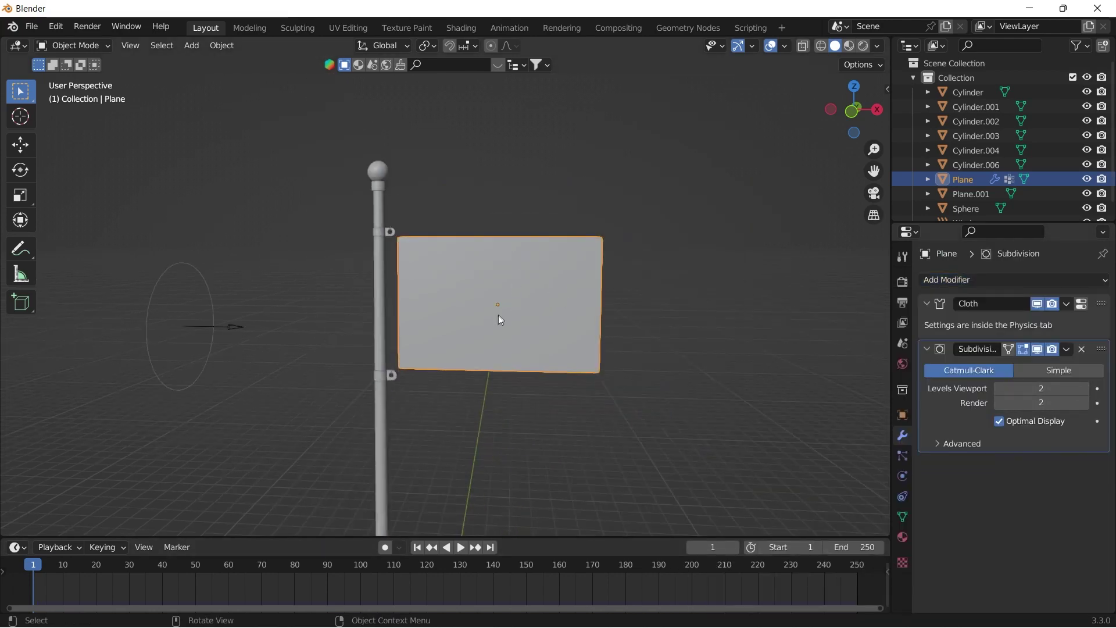
Step: Preview the subdivided flag briefly and apply smooth shading to it
middle_click_drag(497, 315, 455, 385)
key("space")
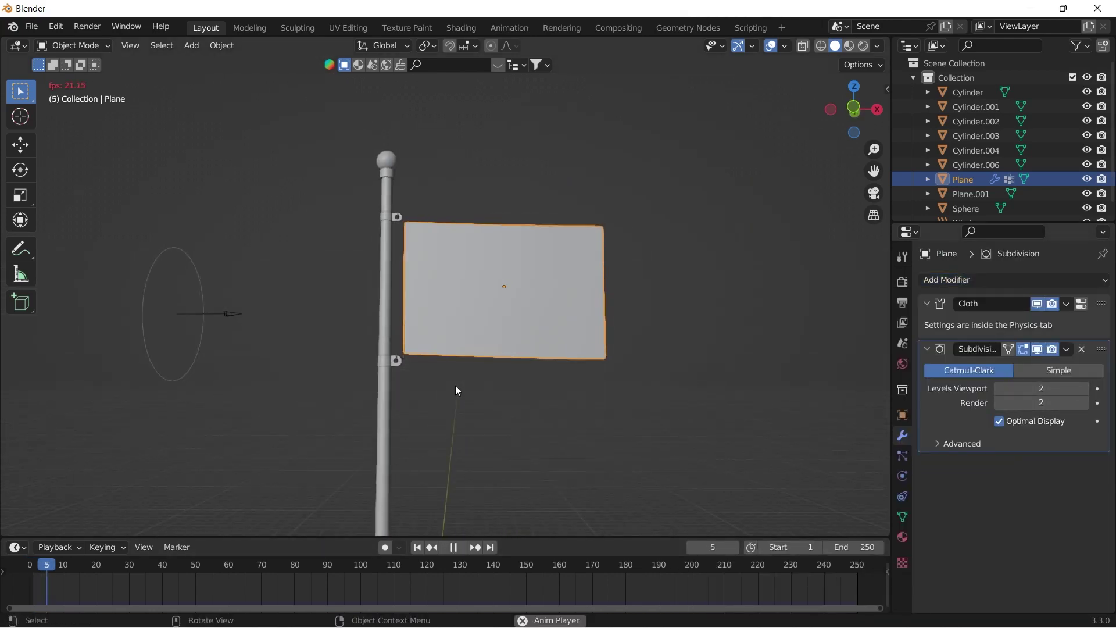
key("space")
right_click(547, 313)
left_click(548, 312)
Step: Play the smoothed flag's wind simulation and return the timeline to the start
key("space")
left_click(557, 379)
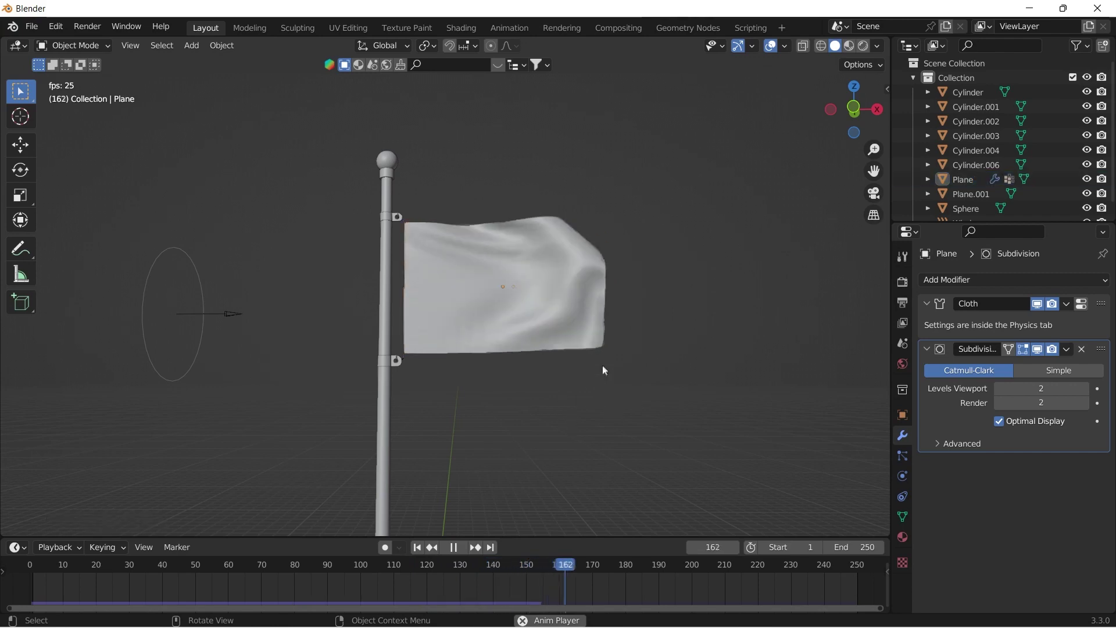
scroll(657, 340, "down", 4)
key("space")
left_click_drag(654, 588, 39, 576)
Step: UV-unwrap the whole flag mesh from the front view
left_click(472, 295)
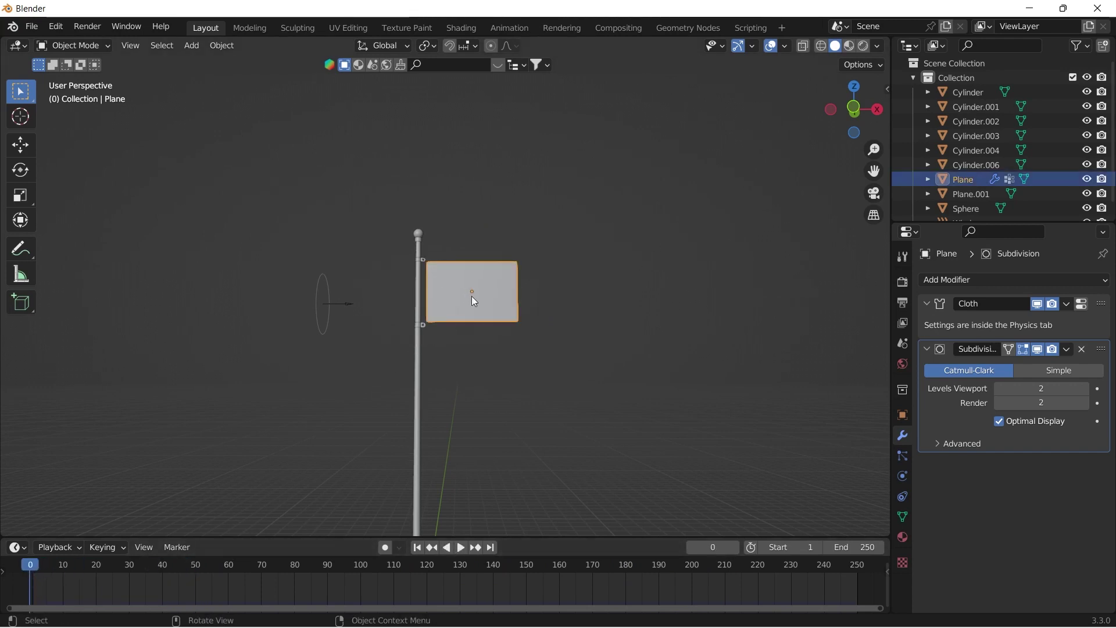
key("Tab")
key("a")
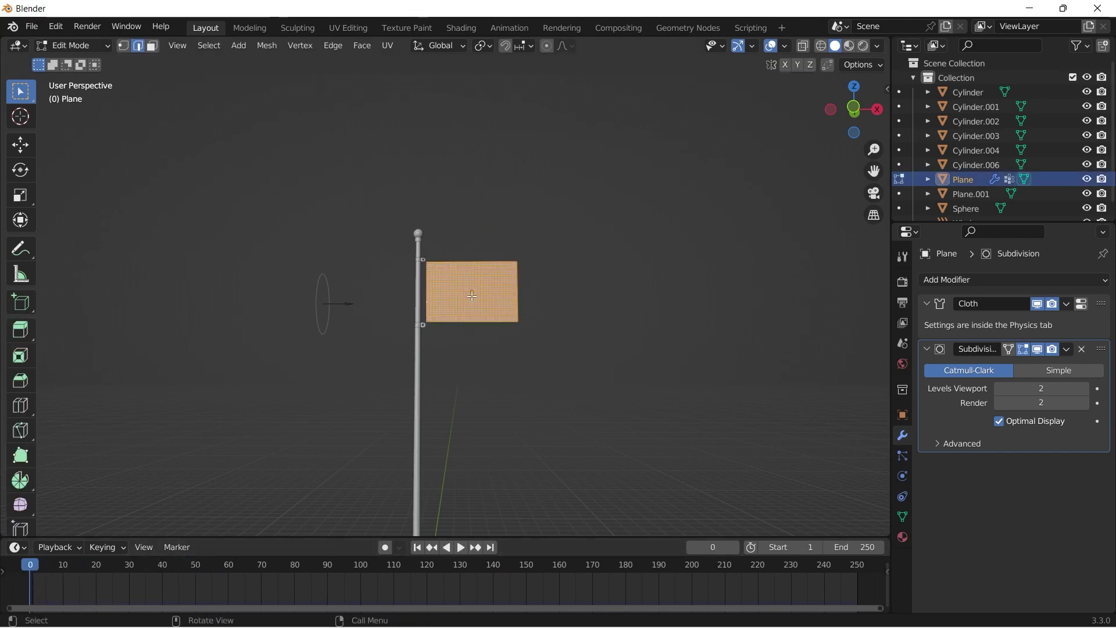
key("KP_1")
key("u")
left_click(444, 416)
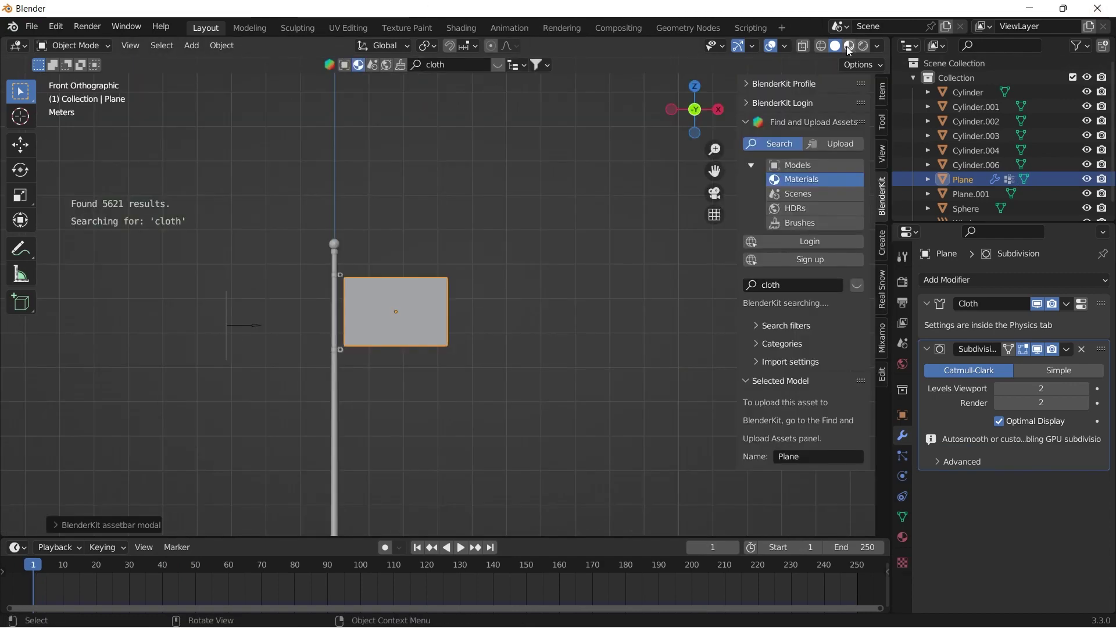
Step: Search BlenderKit materials for cloth and apply Procedural Simple Cloth to the flag in material preview
key("KP_Decimal")
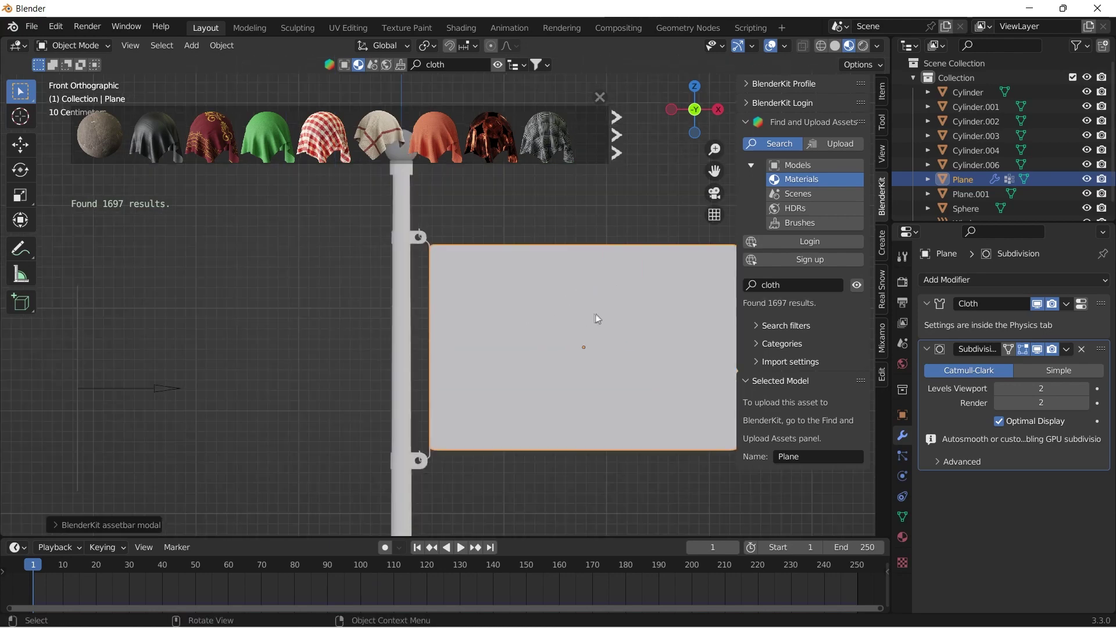
middle_click_drag(595, 315, 449, 316, "shift")
scroll(556, 329, "down", 1)
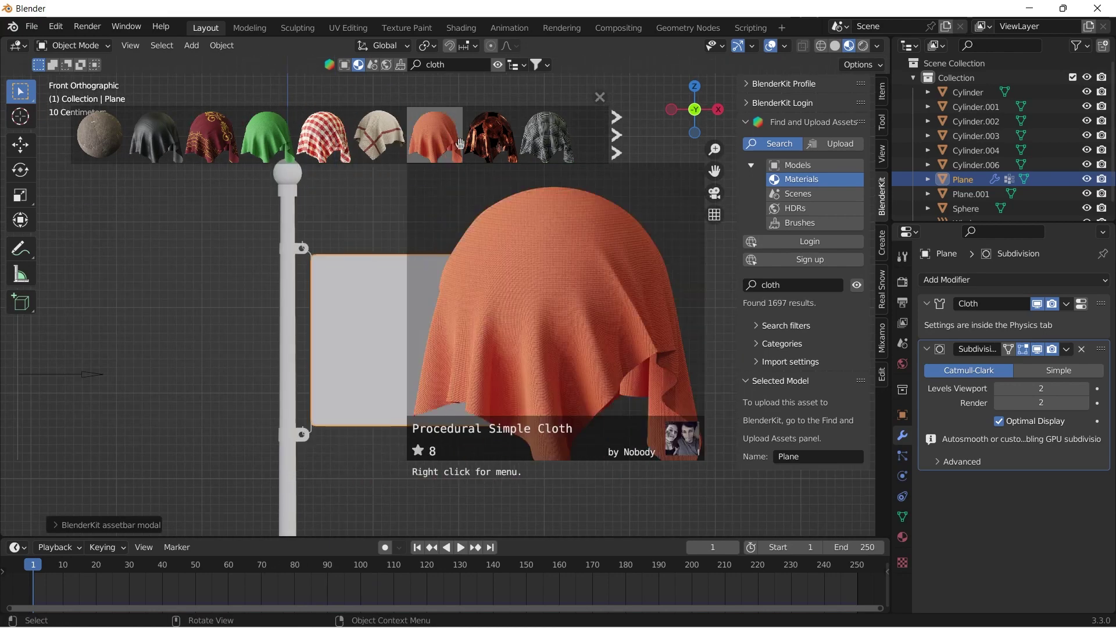
left_click(616, 143)
left_click(619, 141)
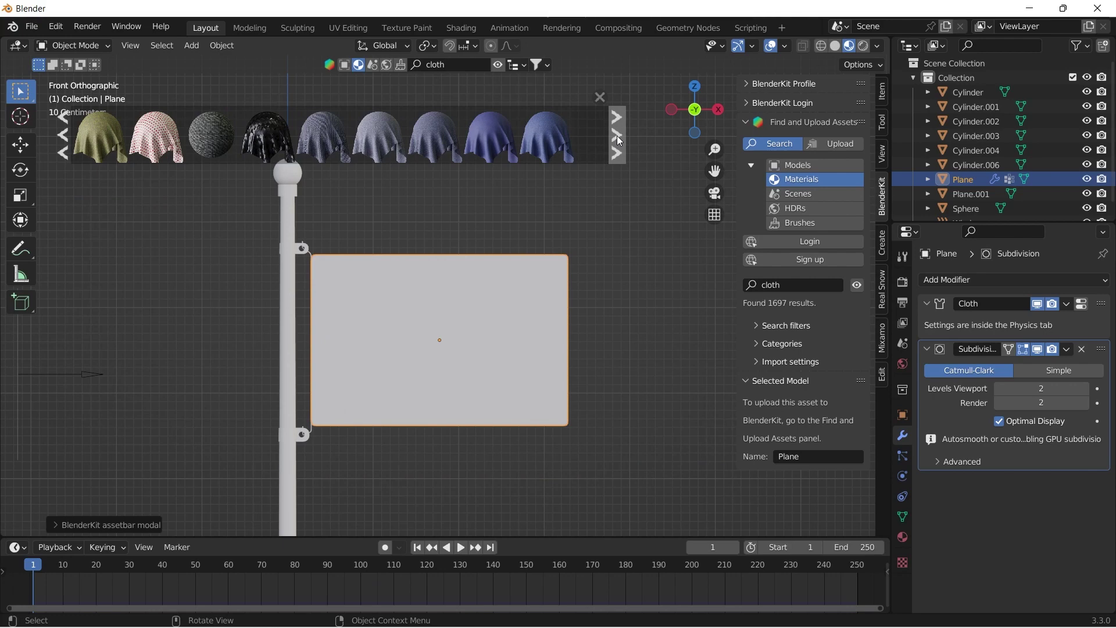
left_click(618, 137)
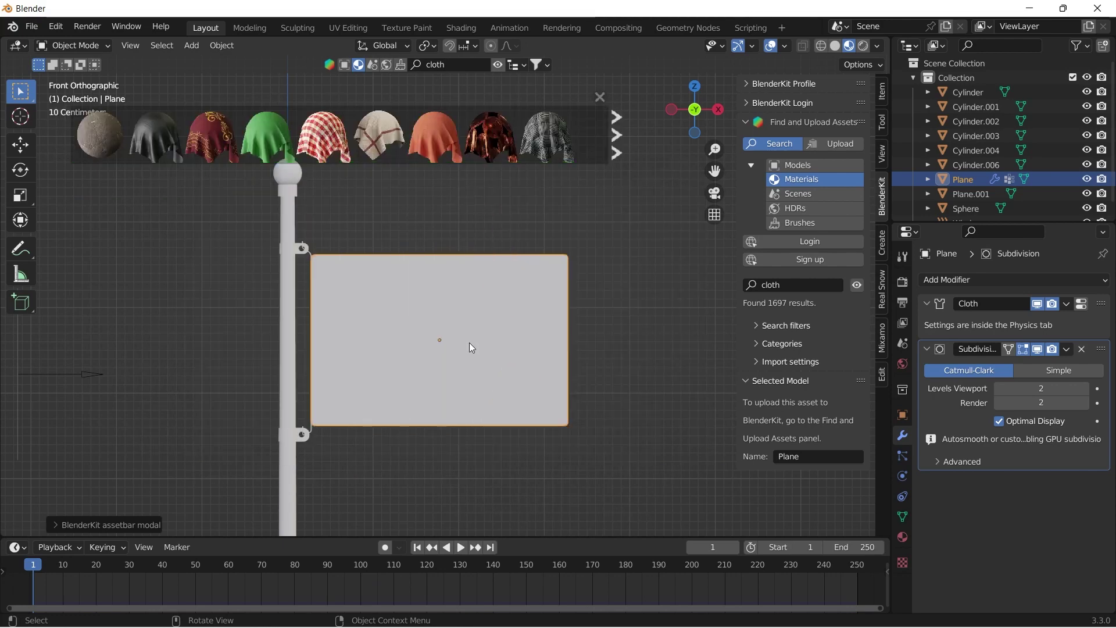
left_click_drag(436, 140, 445, 360)
middle_click_drag(449, 363, 459, 290)
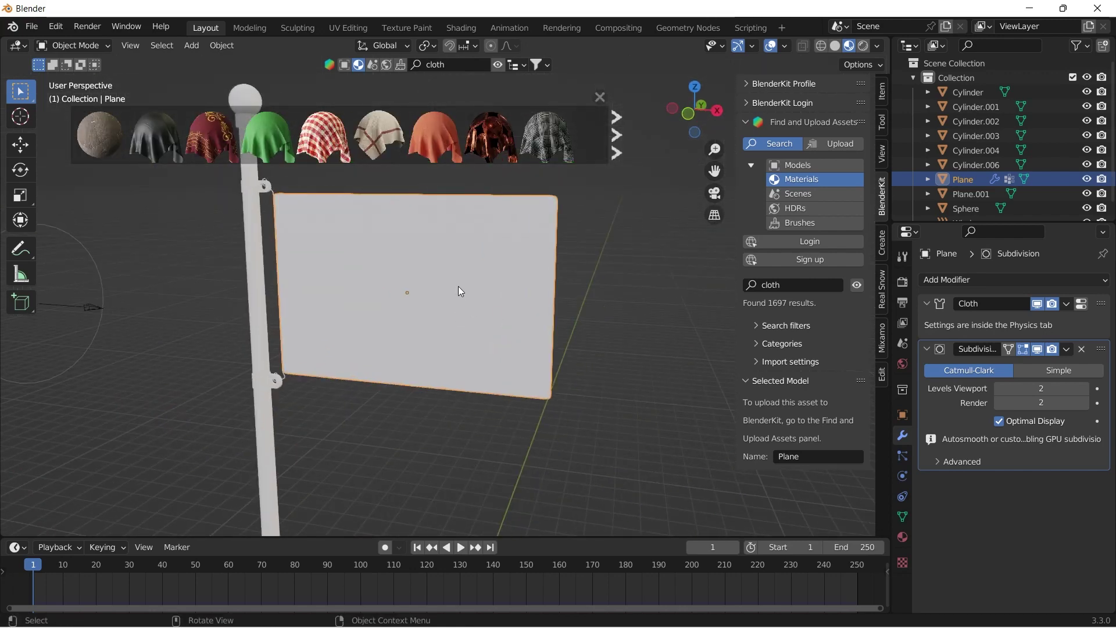
left_click_drag(433, 136, 371, 357)
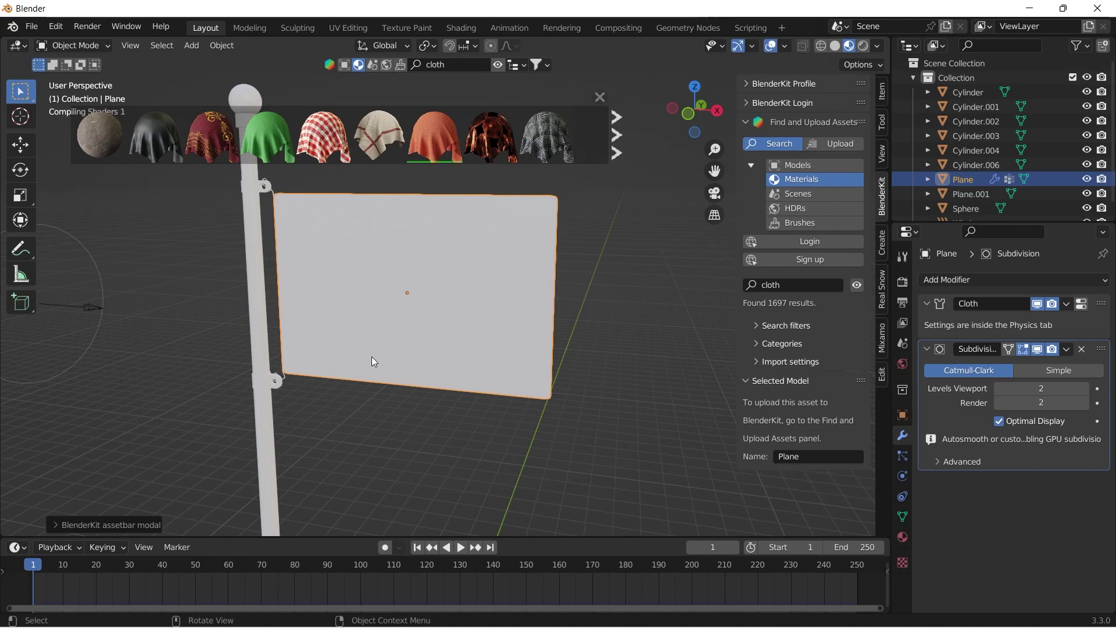
middle_click_drag(539, 375, 458, 385)
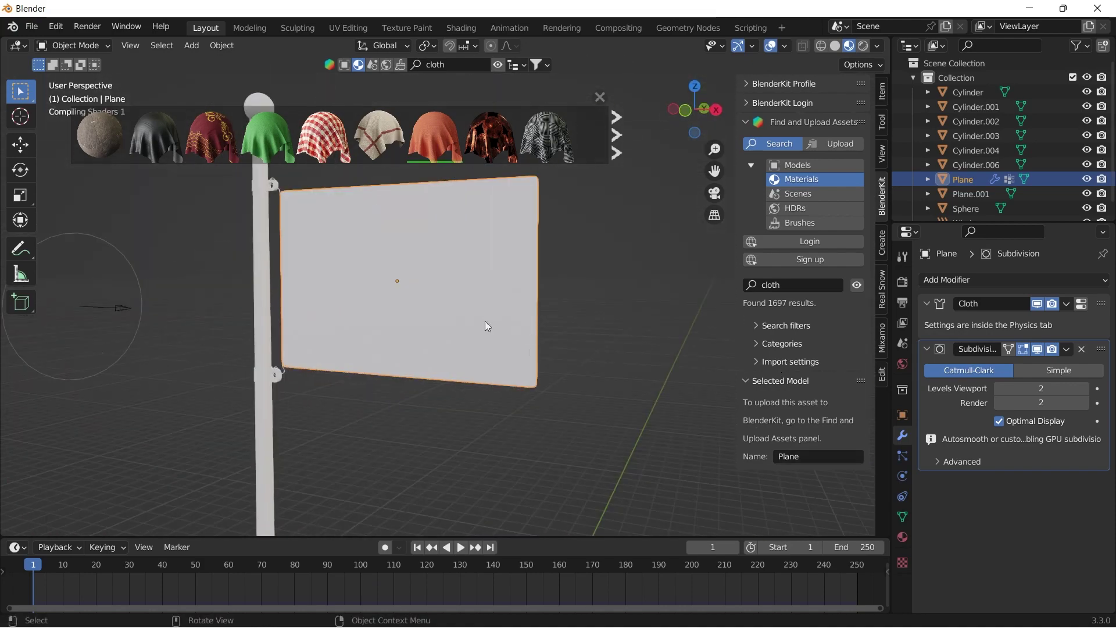
middle_click_drag(689, 409, 469, 304)
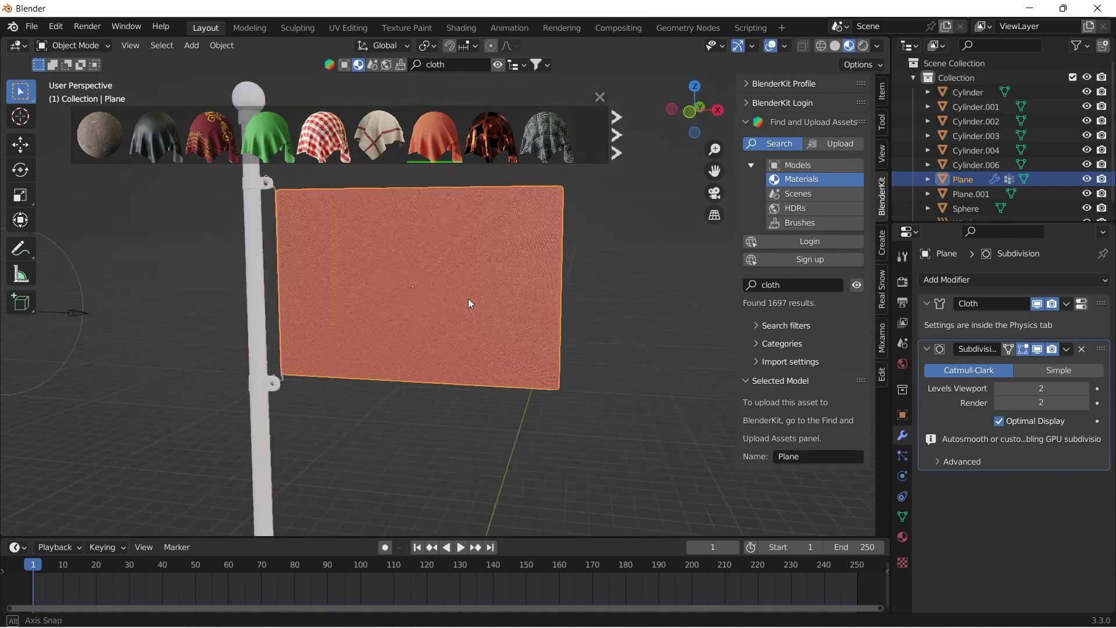
Step: Unwrap the flagpole's mesh and return to Object Mode
left_click(248, 306)
key("Tab")
key("u")
left_click(313, 401)
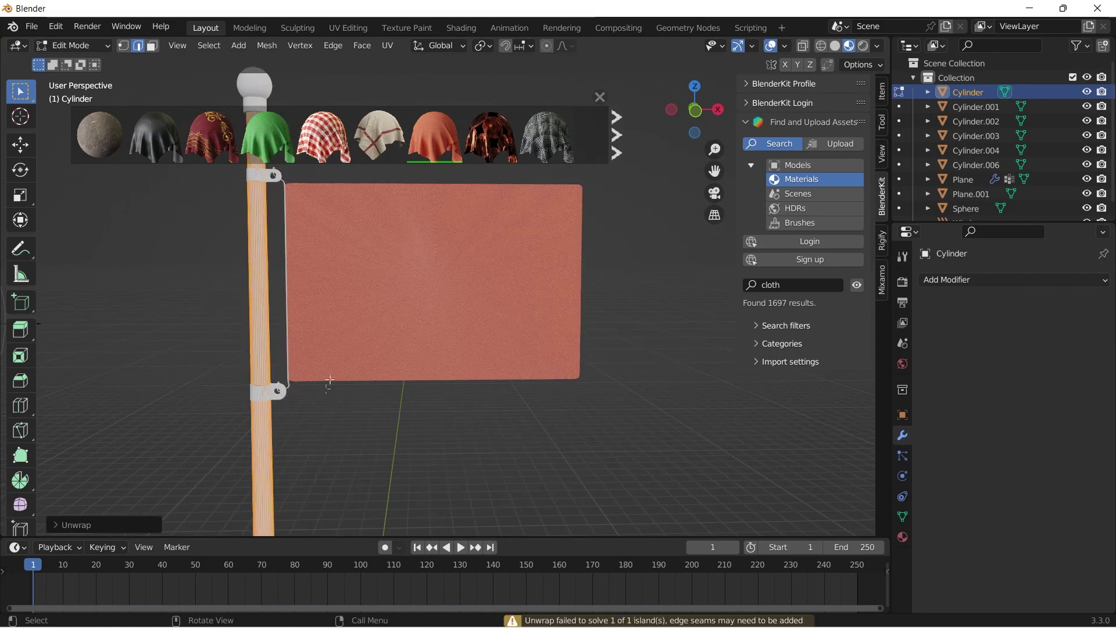
key("Tab")
Step: Unwrap the meshes of the lower and upper ring brackets on the pole
left_click(279, 398)
key("Tab")
key("u")
left_click(279, 397)
middle_click_drag(279, 398, 326, 349)
key("Tab")
left_click(341, 332)
key("Tab")
key("u")
left_click(341, 333)
key("Tab")
Step: Unwrap the meshes of the pole's top collar and the ball above it
key("Tab")
key("u")
left_click(335, 273)
key("Tab")
left_click(335, 260)
key("Tab")
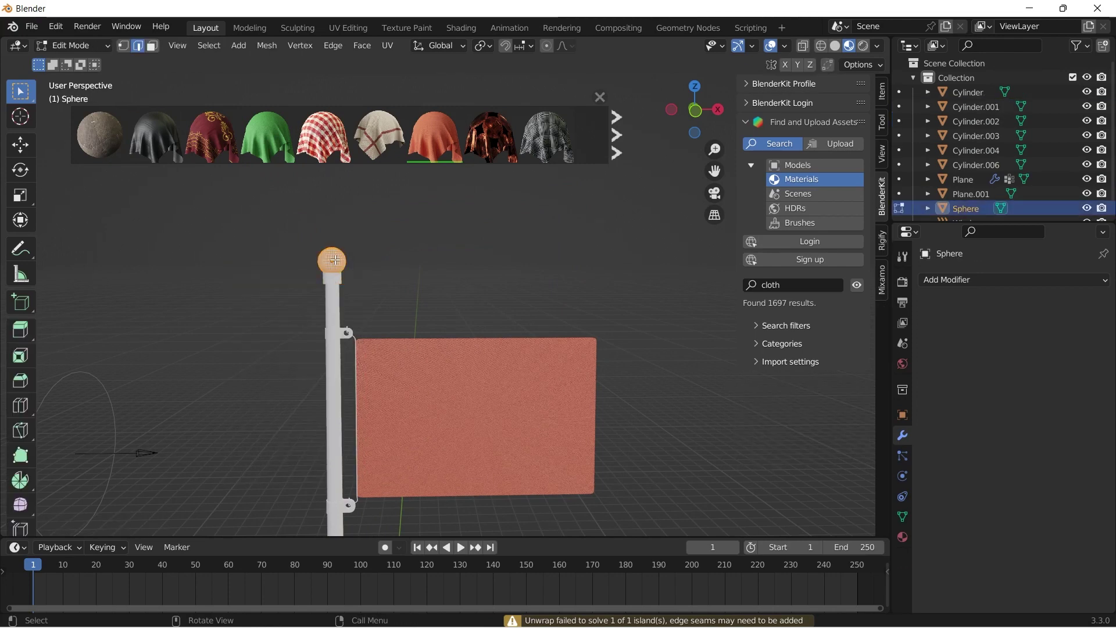
key("u")
left_click(335, 260)
middle_click_drag(376, 318, 371, 240, "shift")
key("Tab")
Step: Search BlenderKit materials for steel and apply the fourth result to the flagpole
left_click(789, 284)
key("BackSpace")
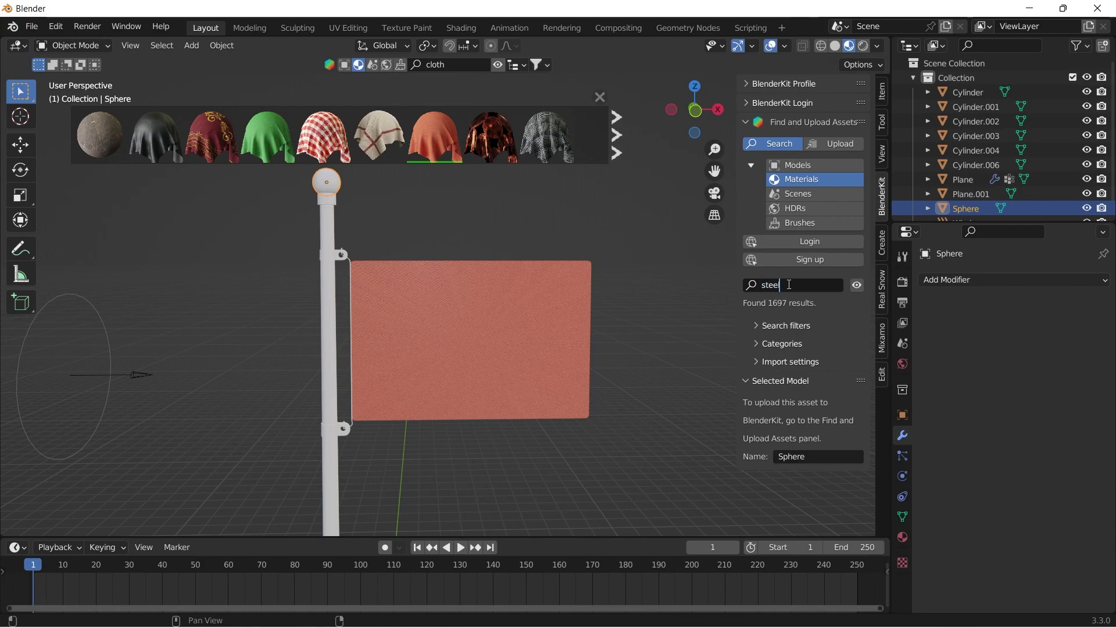
middle_click_drag(456, 334, 491, 266, "shift")
left_click(360, 263)
left_click_drag(268, 138, 362, 279)
scroll(378, 369, "up", 3)
middle_click_drag(379, 368, 361, 356)
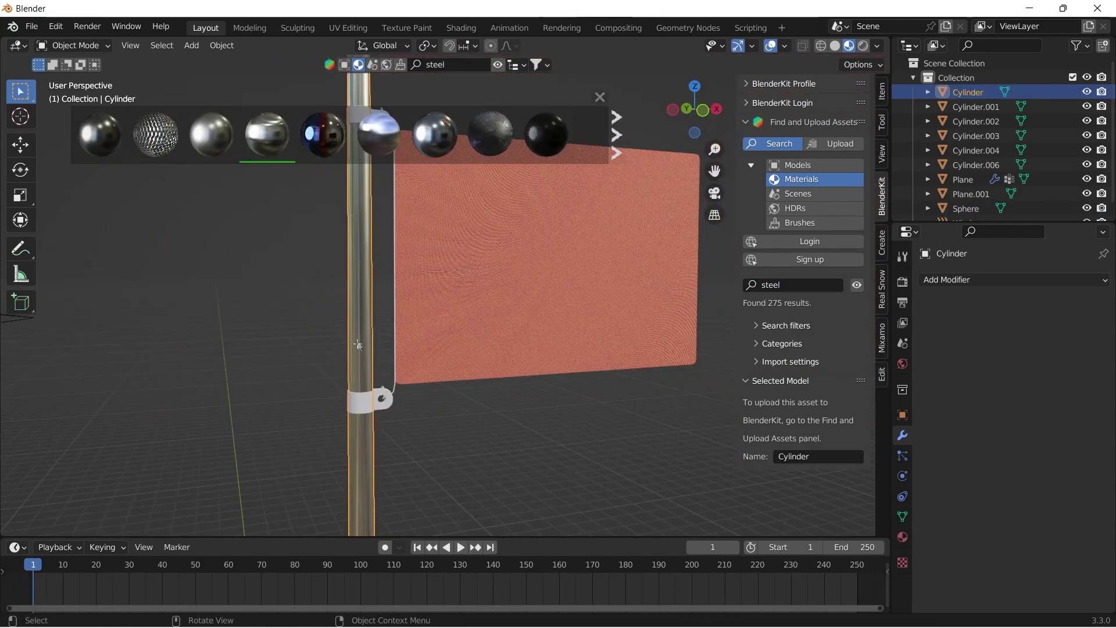
Step: Redo the flagpole's UV mapping with the steel material on it
key("Tab")
key("u")
left_click(325, 364)
left_click(365, 483)
key("Tab")
Step: Apply the BlenderKit material Steel to the lower and upper ring brackets
left_click(302, 399)
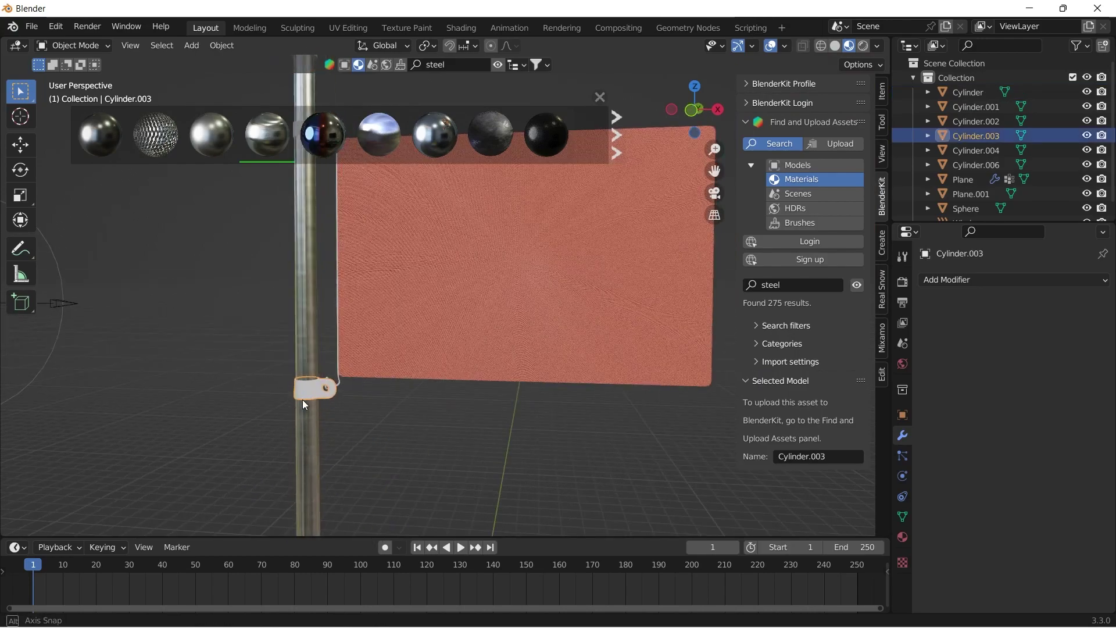
left_click_drag(99, 133, 319, 391)
middle_click_drag(323, 168, 313, 287, "shift")
left_click(308, 256)
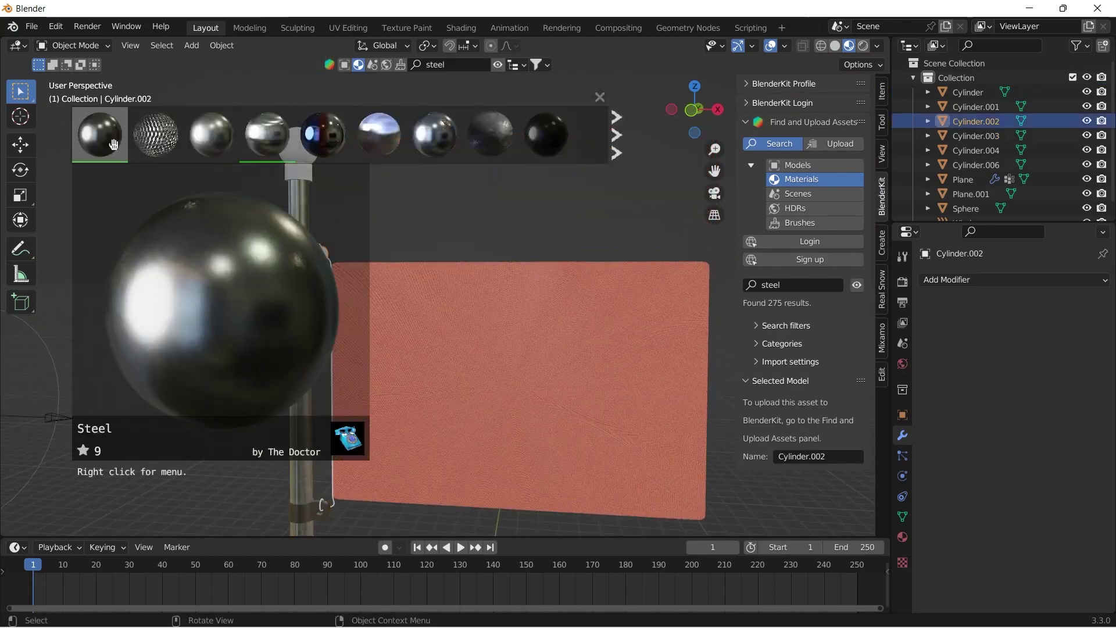
left_click_drag(100, 135, 311, 259)
Step: Search BlenderKit materials for gold and apply Scratched Gold to the pole's top collar and ball
middle_click_drag(317, 189, 329, 256, "shift")
left_click(310, 261)
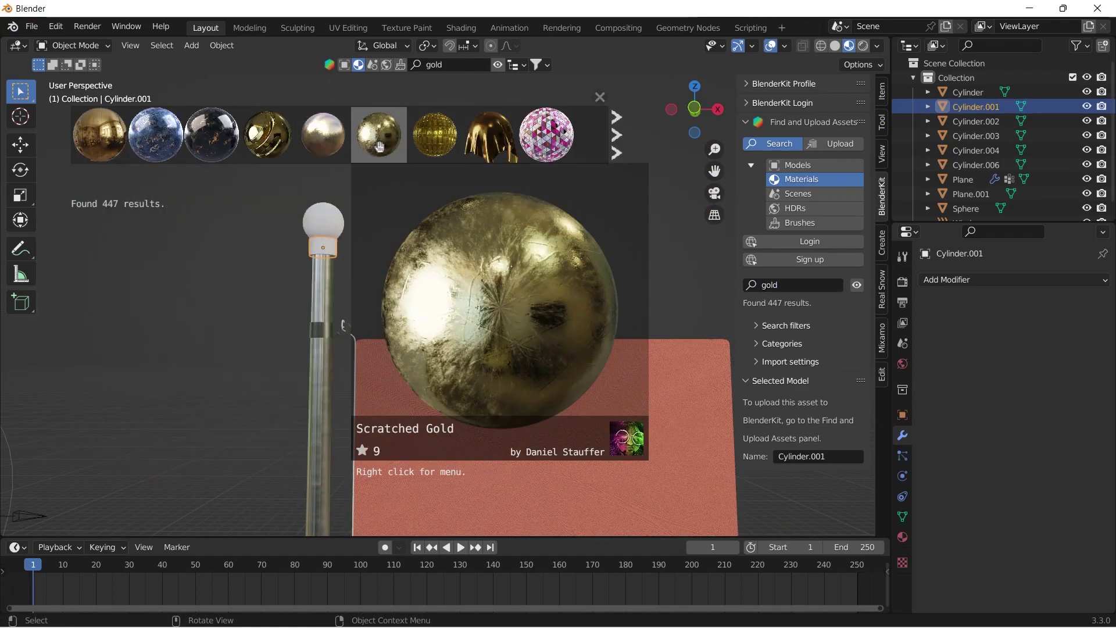
left_click_drag(379, 134, 340, 222)
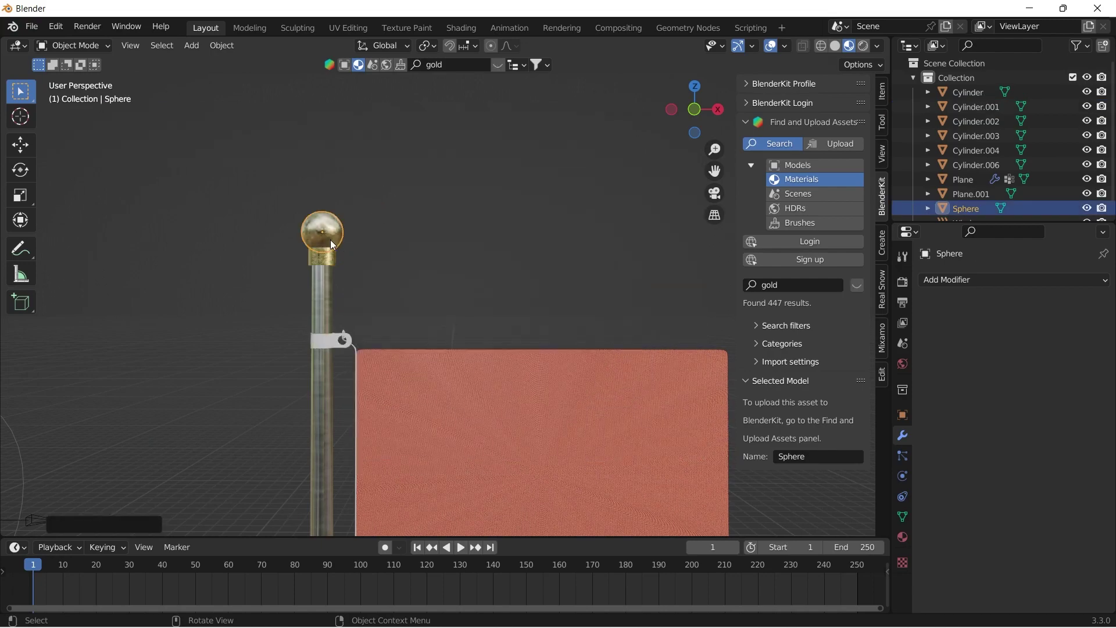
Step: Search BlenderKit materials for steel and apply one to the flag's attachment hardware
scroll(394, 290, "down", 3)
scroll(394, 326, "up", 2)
middle_click_drag(393, 381, 343, 246, "shift")
left_click(343, 245)
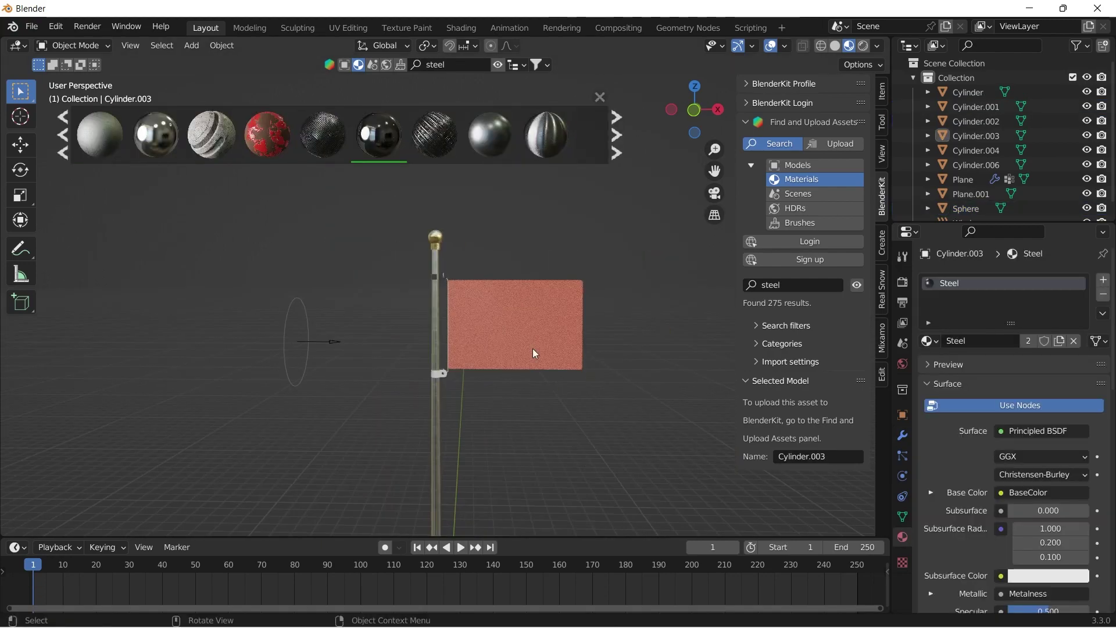
Step: Select the flag and split the 3D viewport in two, showing the flag from the front without the sidebar in the new view
left_click(568, 333)
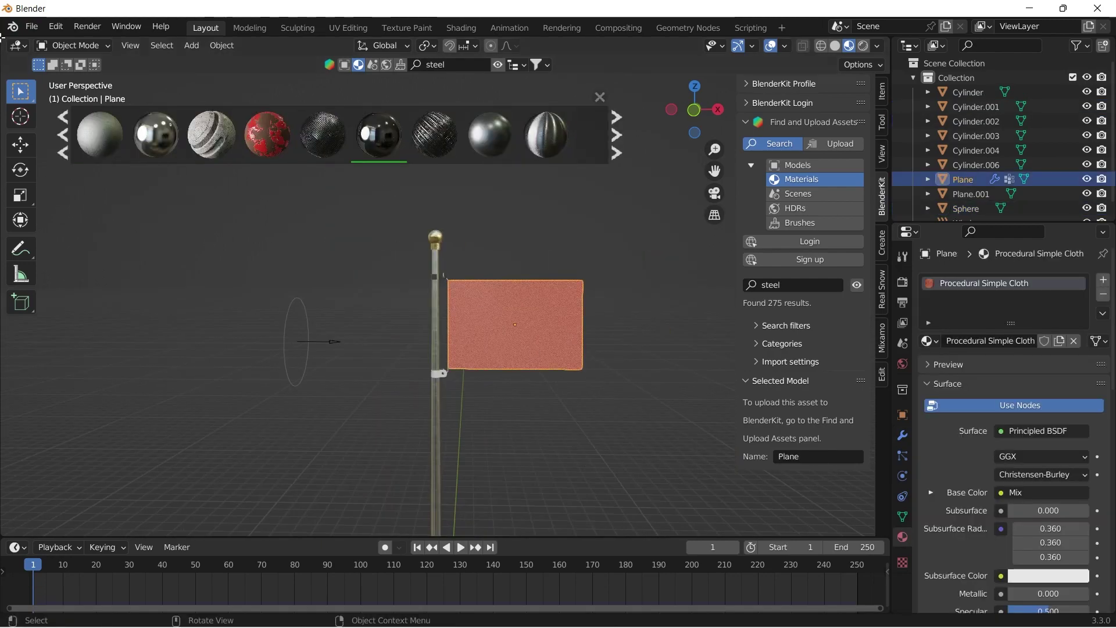
left_click_drag(1, 38, 503, 134)
key("n")
scroll(766, 328, "up", 1)
key("KP_1")
scroll(677, 325, "up", 5)
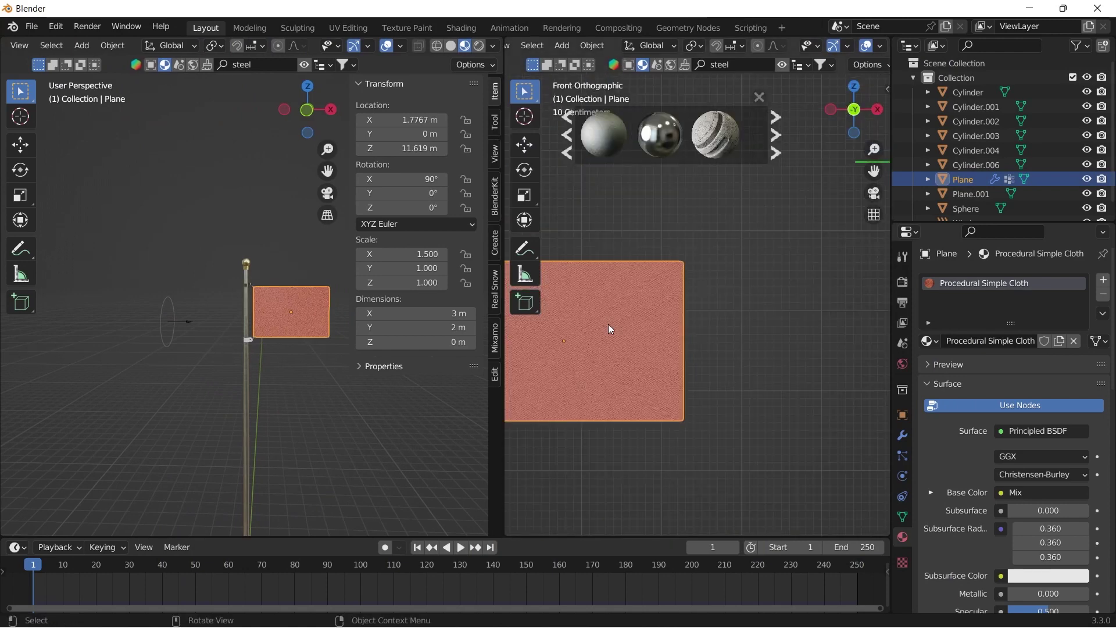
Step: Frame the flag in front view and turn the other viewport into a Shader Editor showing the cloth material's Principled BSDF node
middle_click_drag(608, 329, 700, 339)
key("KP_1")
middle_click_drag(630, 376, 751, 359, "shift")
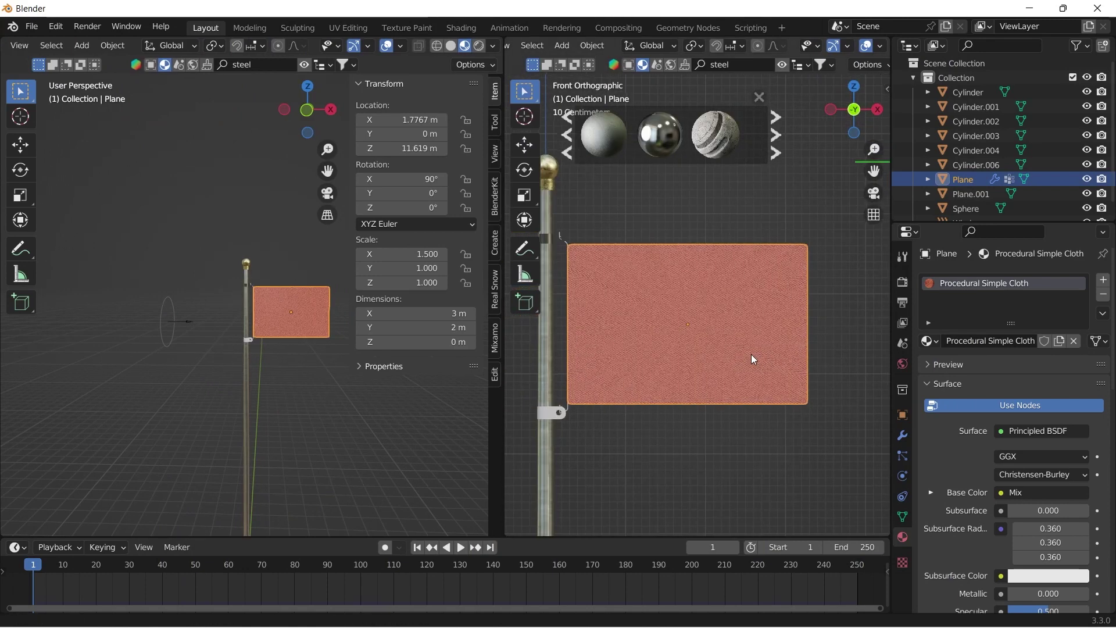
left_click(18, 45)
left_click(72, 181)
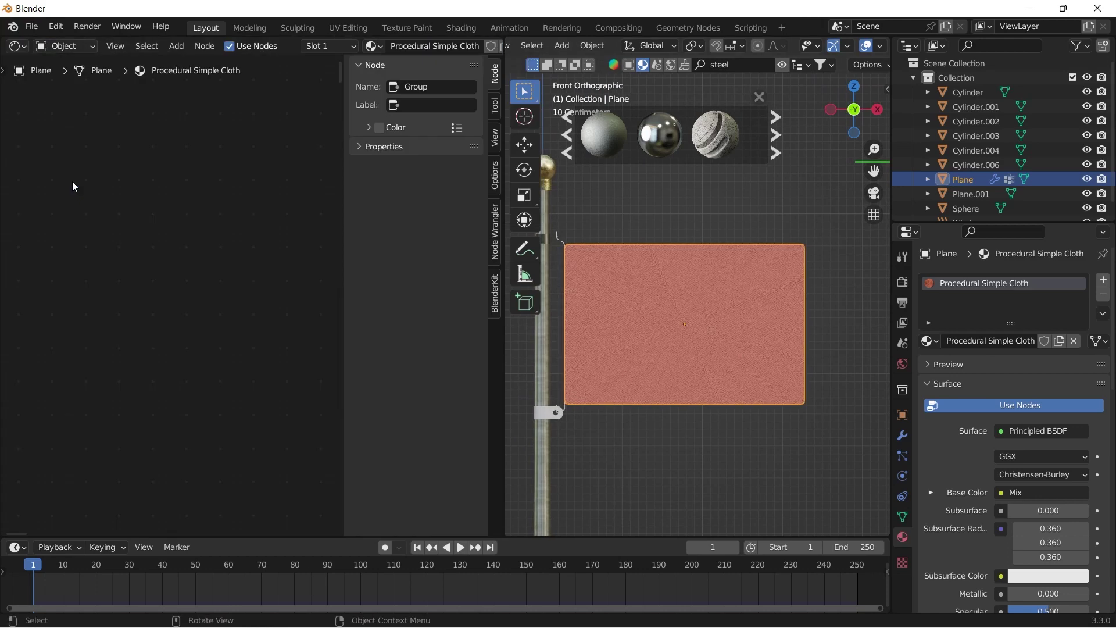
key("n")
scroll(260, 255, "down", 8)
middle_click_drag(356, 393, 289, 284)
scroll(283, 322, "up", 5)
scroll(388, 347, "up", 4)
Step: Disconnect the existing color link from the Base Color of the flag's Principled BSDF
left_click_drag(382, 283, 323, 299)
key("shift+a")
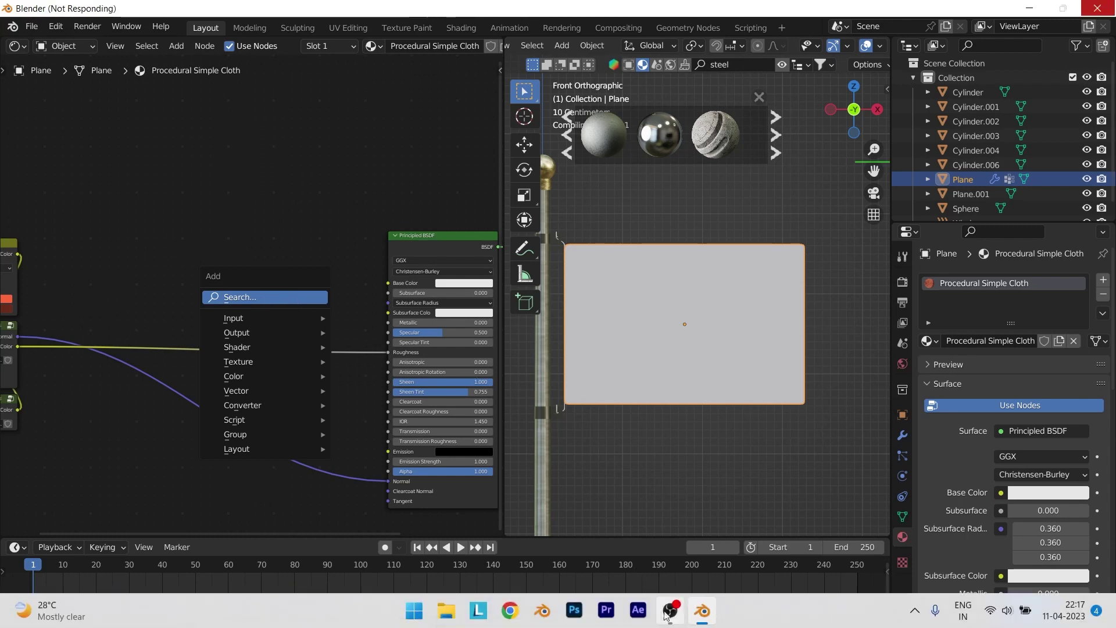
left_click(689, 570)
key("space")
left_click_drag(658, 563, 32, 569)
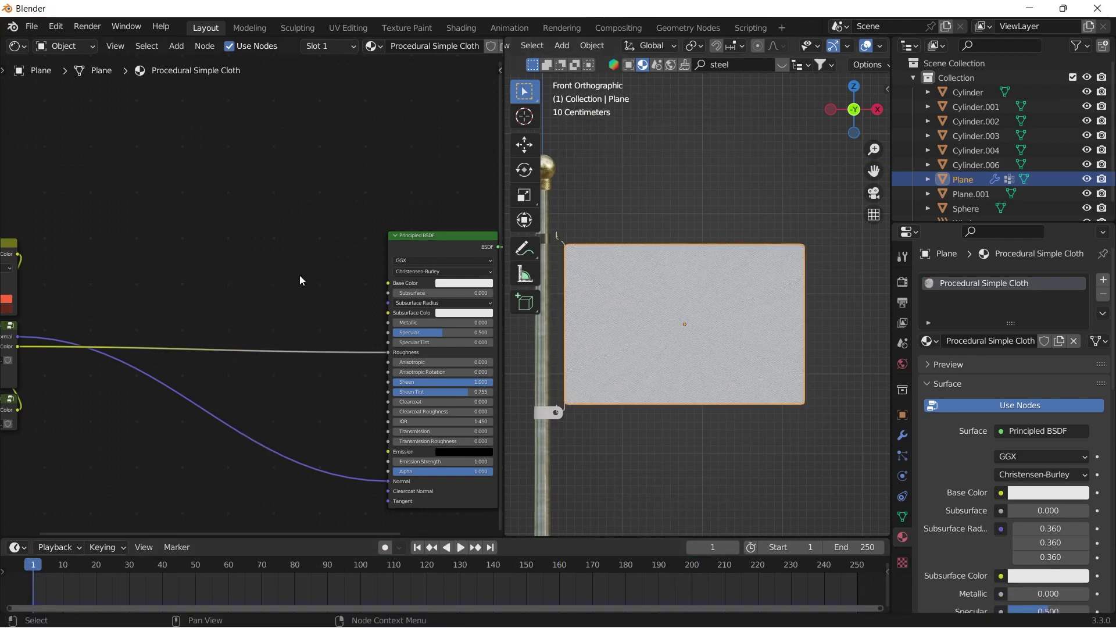
Step: Add an Image Texture node, connect its Color output to the Principled BSDF's Base Color and save the file
key("shift+a")
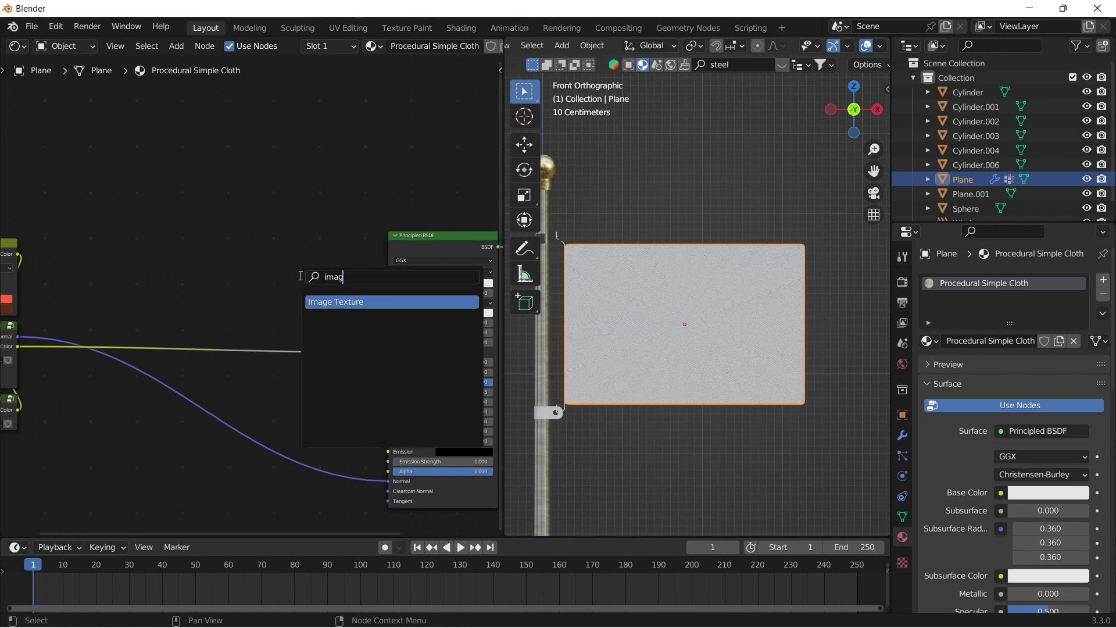
key("Return")
left_click(174, 227)
left_click_drag(284, 242, 389, 283)
key("ctrl+s")
Step: Load white flag.png from D:\IMAGES\DOWNLOADS into the Image Texture node
scroll(277, 301, "up", 2)
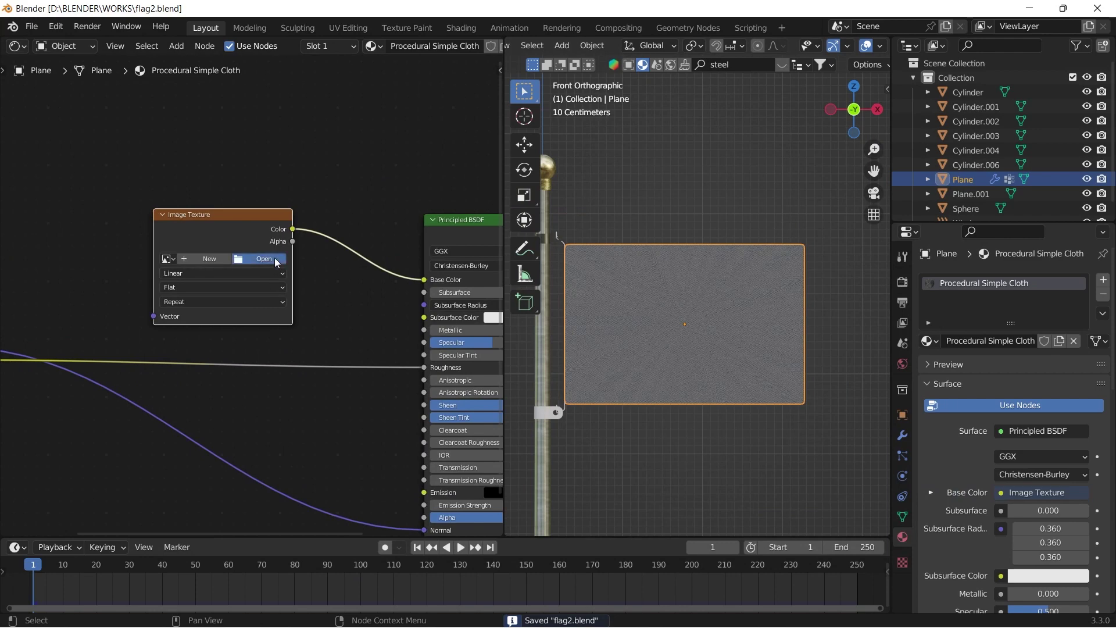
left_click(274, 257)
left_click(219, 167)
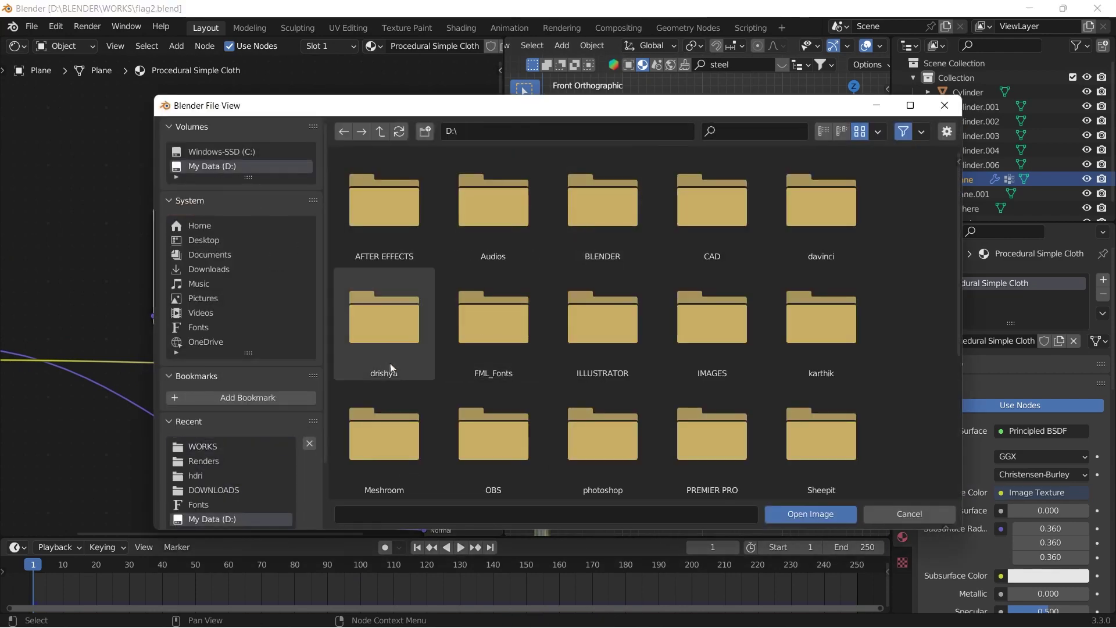
double_click(710, 323)
double_click(498, 237)
scroll(581, 320, "down", 5)
left_click(395, 433)
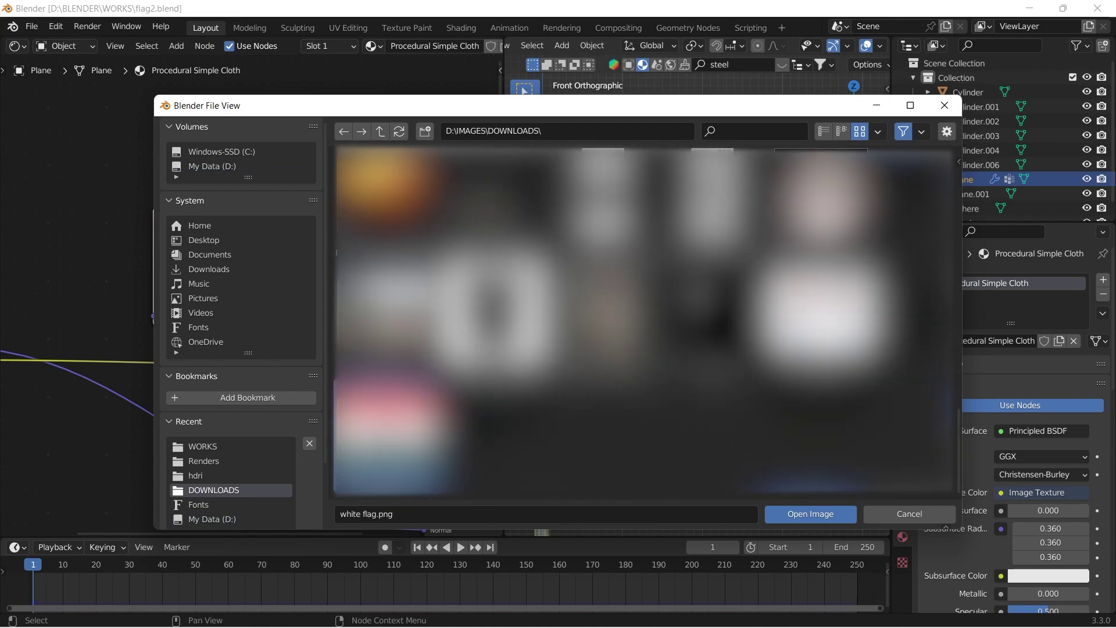
left_click(843, 516)
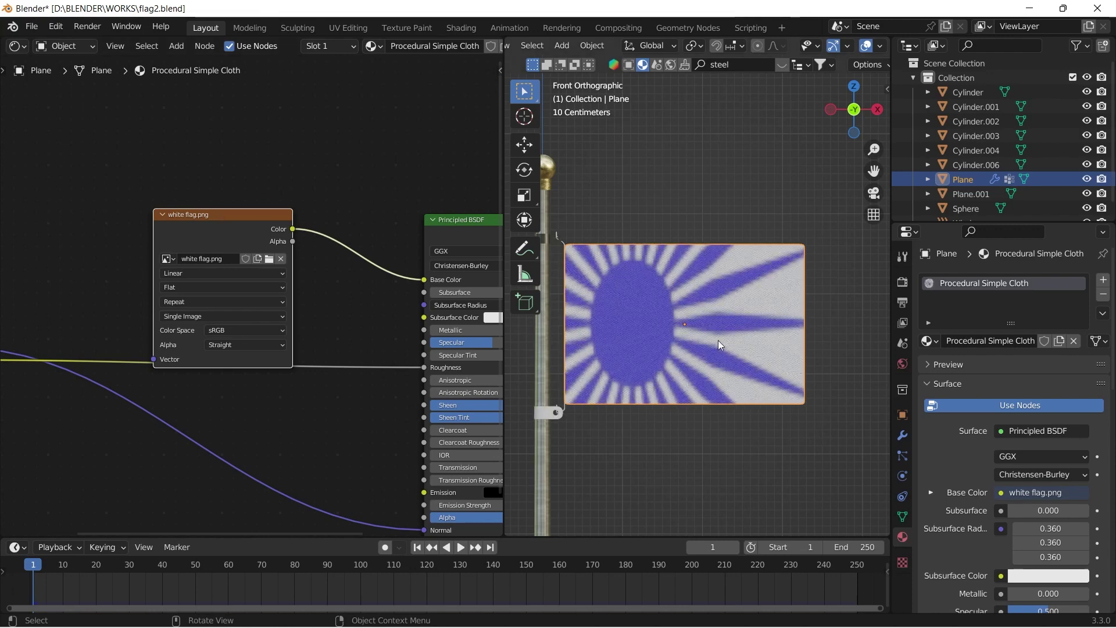
Step: Replace the Shader Editor with the UV Editor and select the flag's whole mesh in Edit Mode
left_click(18, 46)
left_click(34, 119)
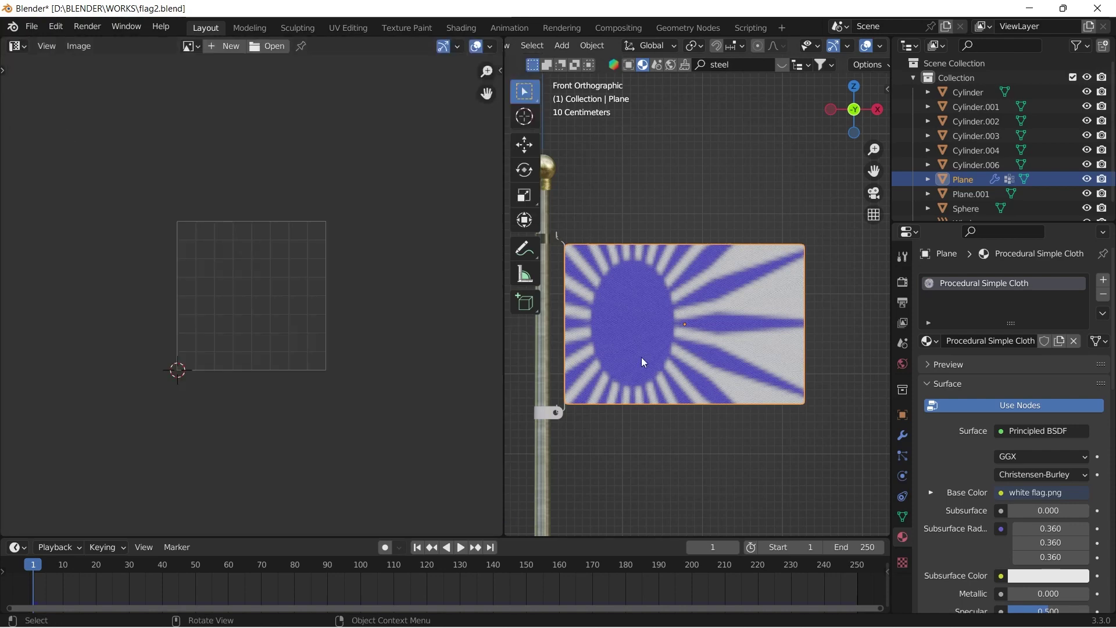
key("Tab")
key("a")
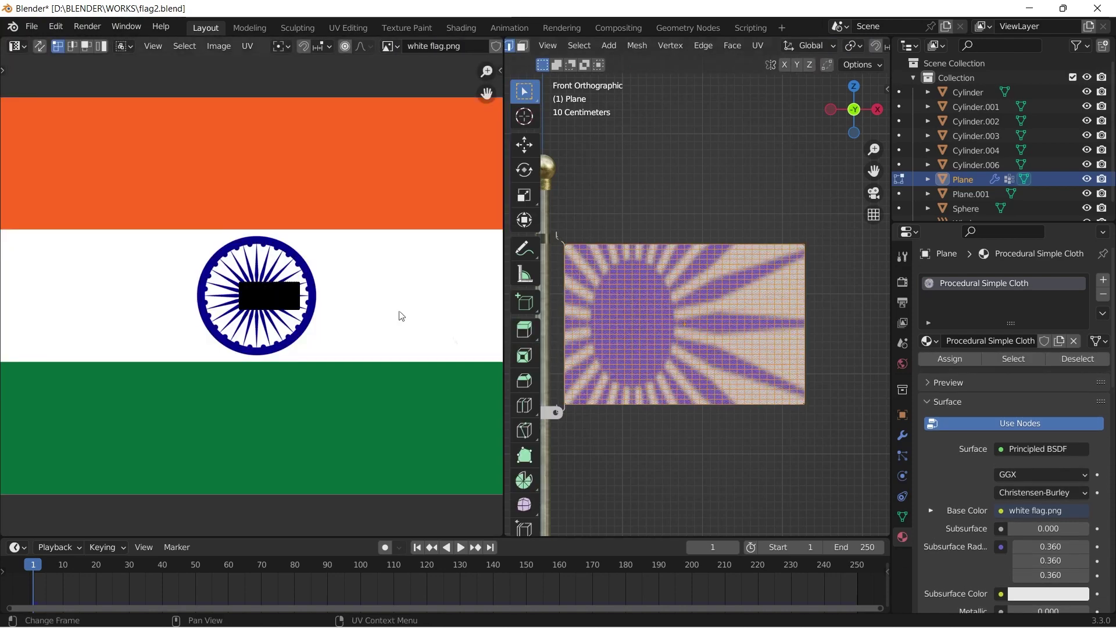
Step: Try to enlarge the flag's existing UVs over the flag image
scroll(321, 288, "down", 4)
scroll(293, 291, "up", 2)
key("s")
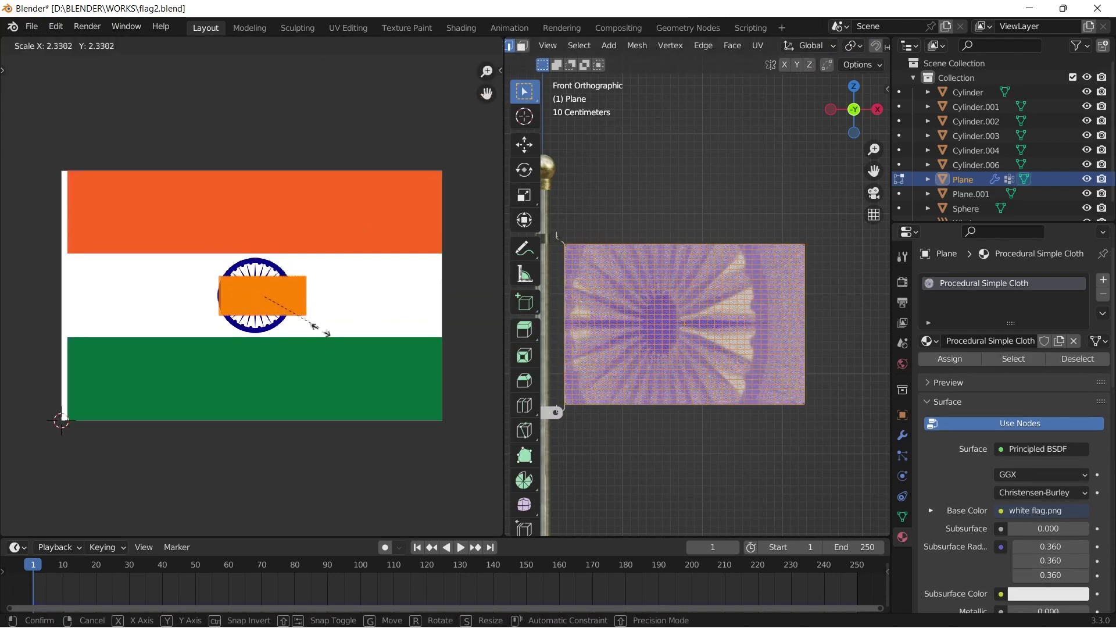
left_click(378, 369)
Step: Unwrap the flag with Project from View and scale its UVs up to about the size of the flag image
key("u")
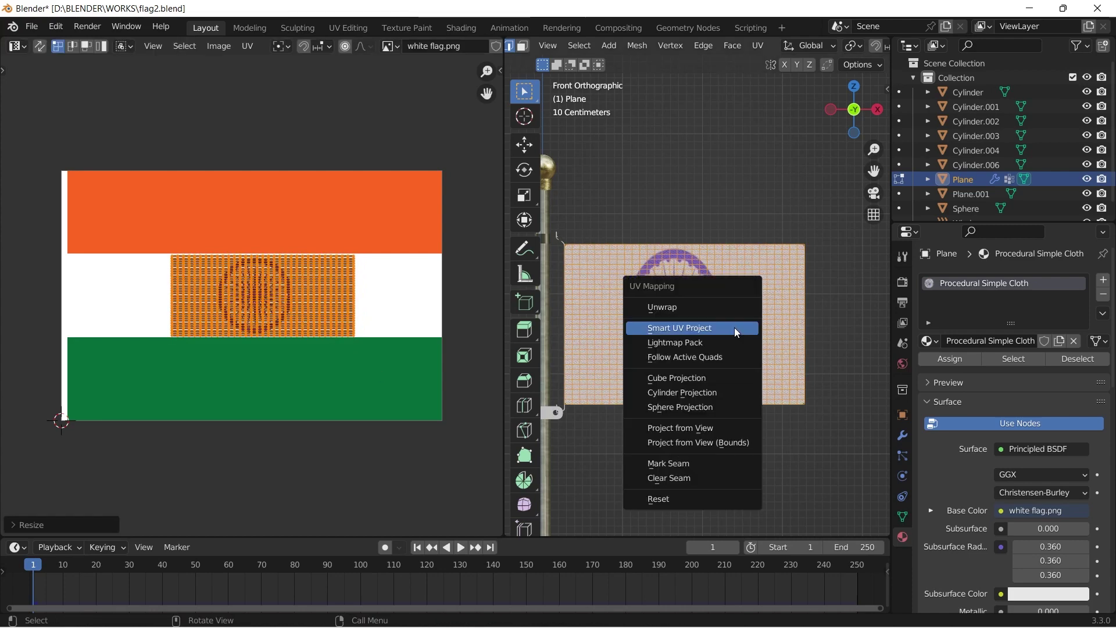
left_click(704, 428)
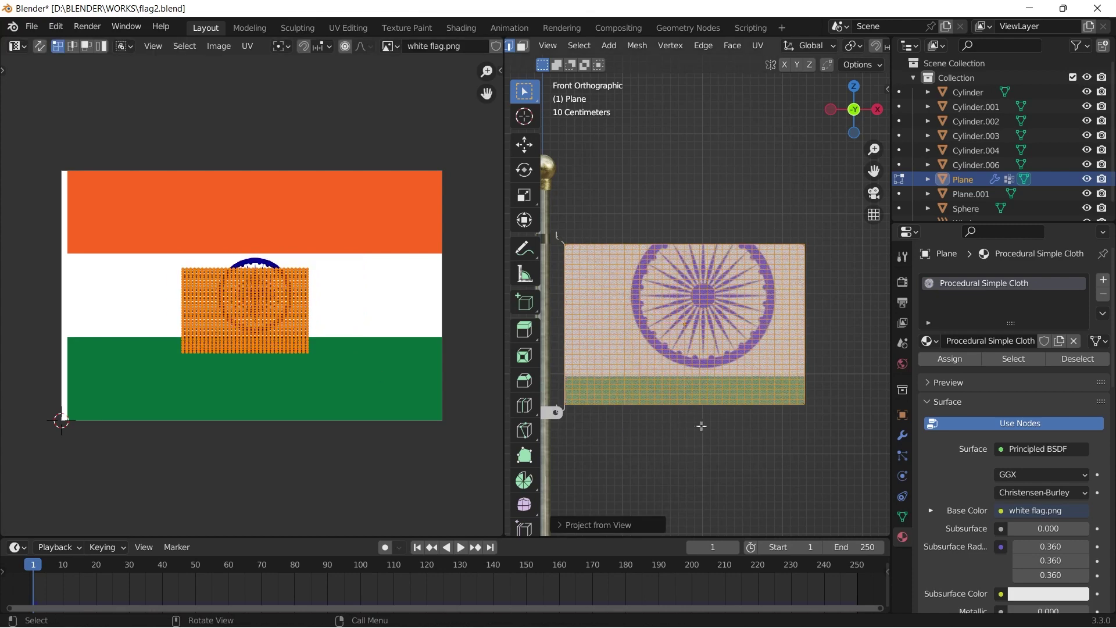
key("s")
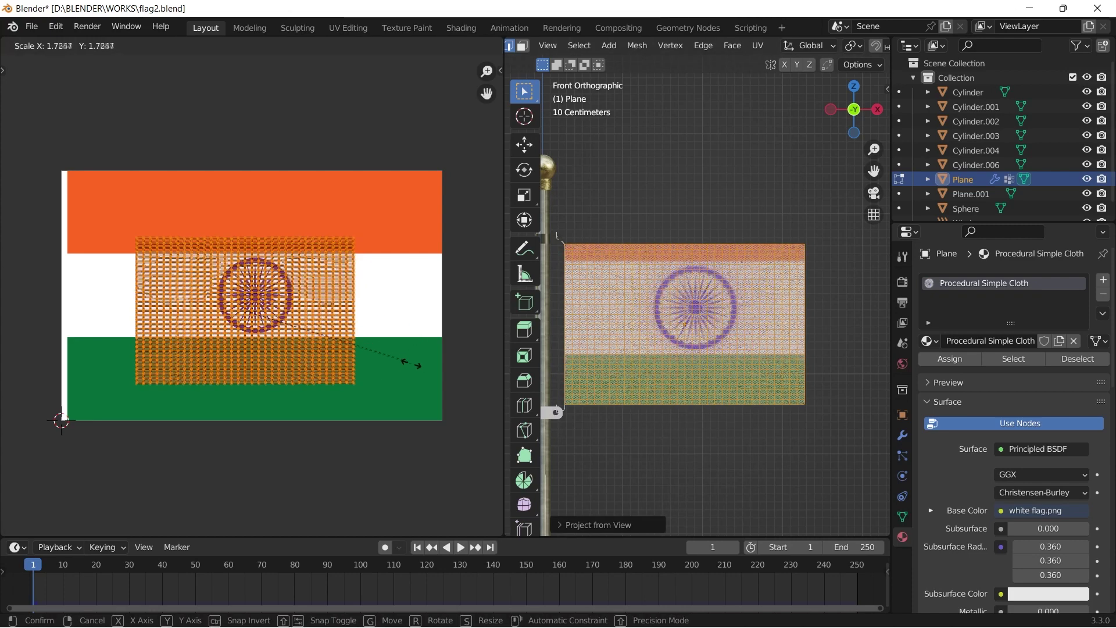
left_click(18, 423)
Step: Move the UVs onto the flag image and stretch them by about 1.02 along X to cover its full width
key("g")
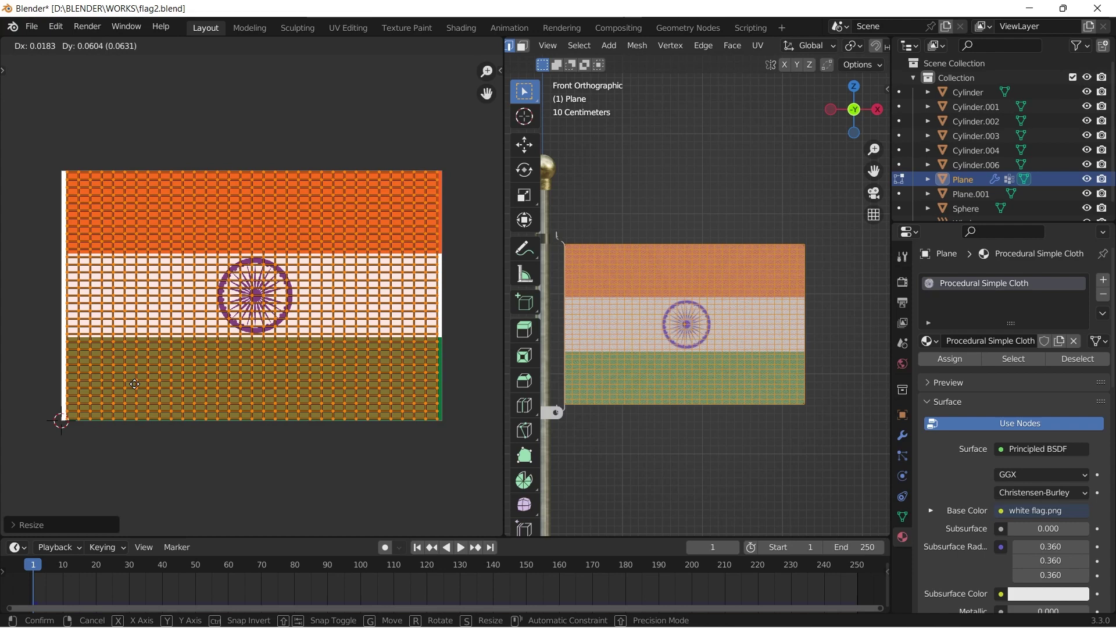
left_click(136, 386)
key("s")
key("x")
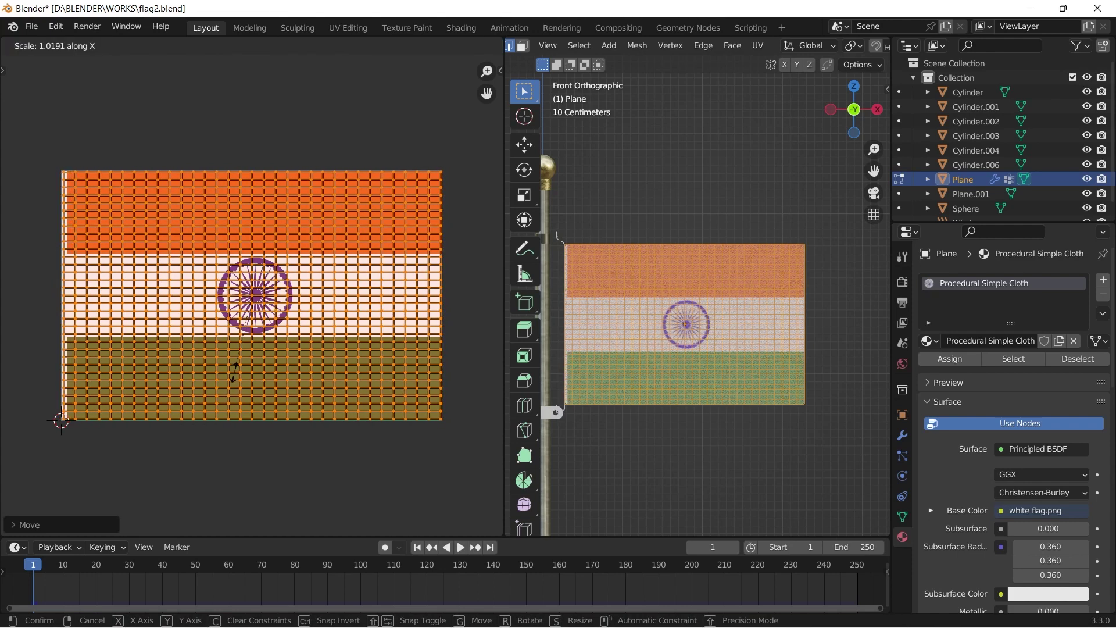
left_click(236, 377)
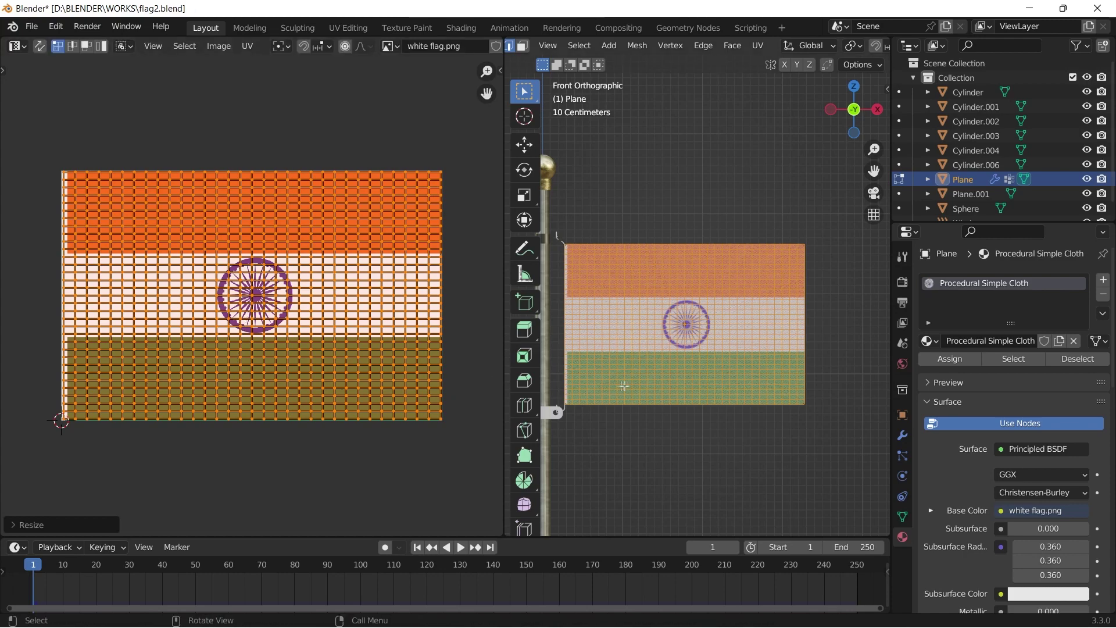
Step: Return to Object Mode and close the UV Editor, leaving a single 3D viewport showing the flag and pole
key("Tab")
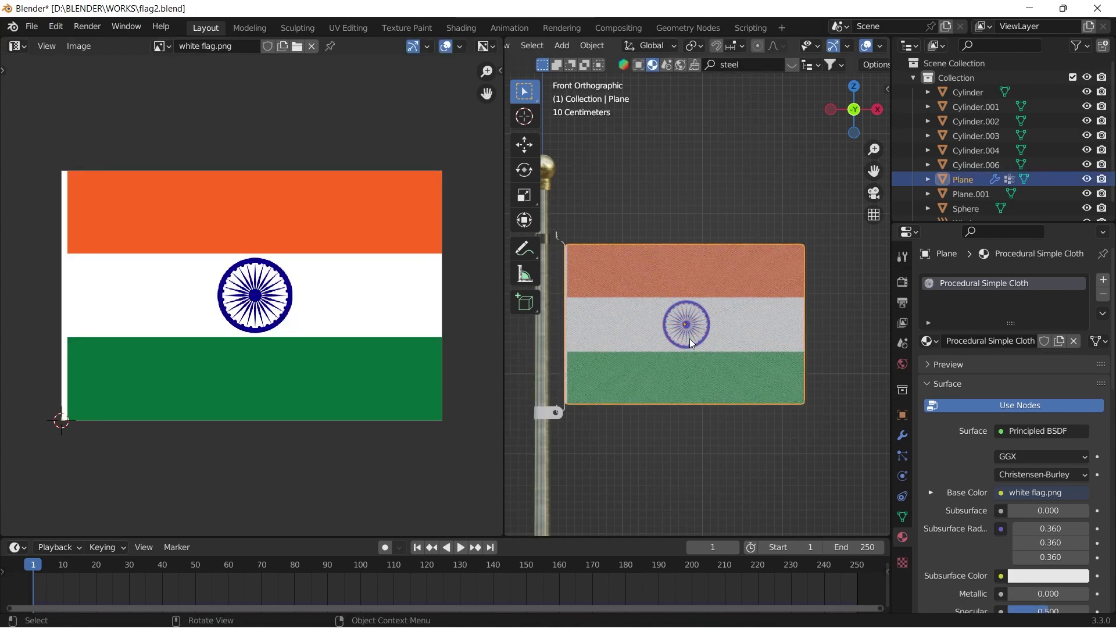
middle_click_drag(689, 338, 707, 257)
scroll(706, 258, "down", 3)
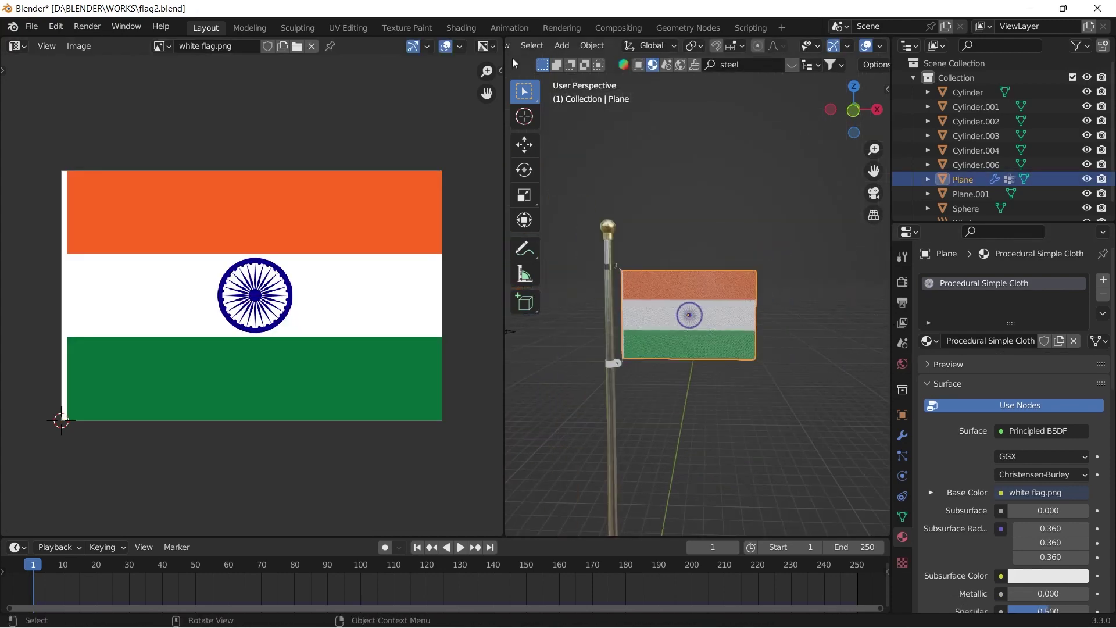
left_click_drag(508, 35, 418, 52)
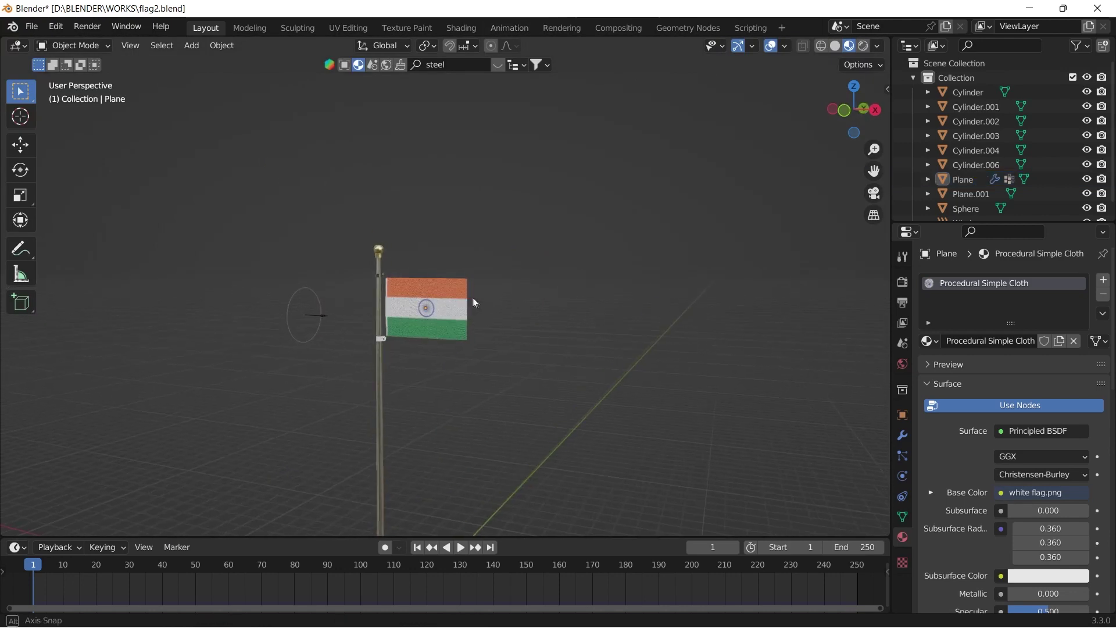
middle_click_drag(476, 303, 531, 309)
Step: Add a camera and align it to a front-facing view of the flag and upper pole
key("shift+a")
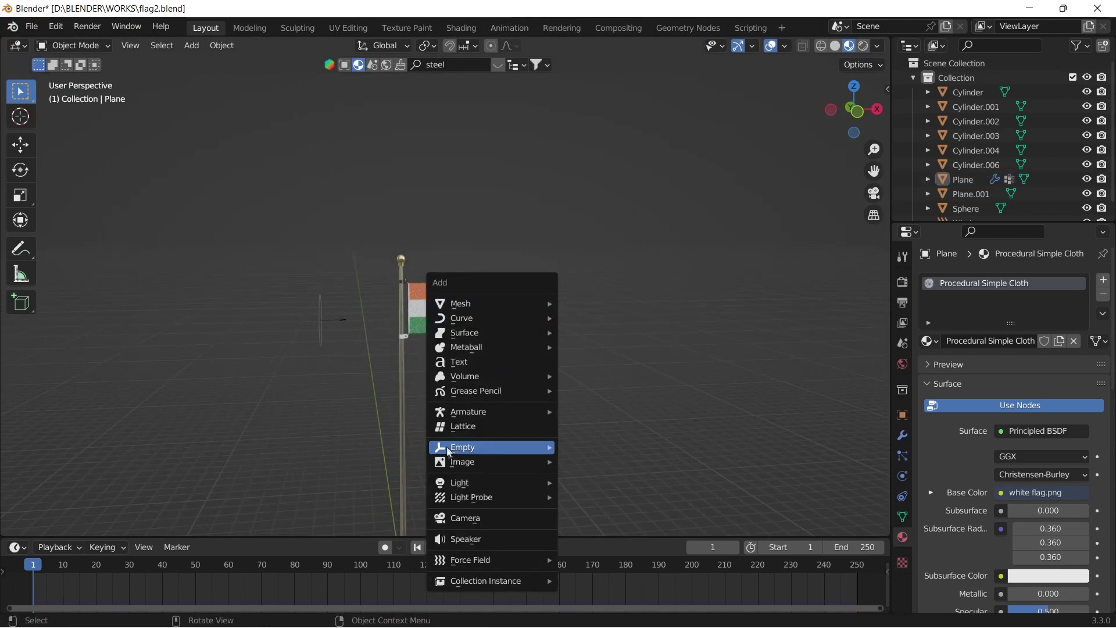
left_click(462, 520)
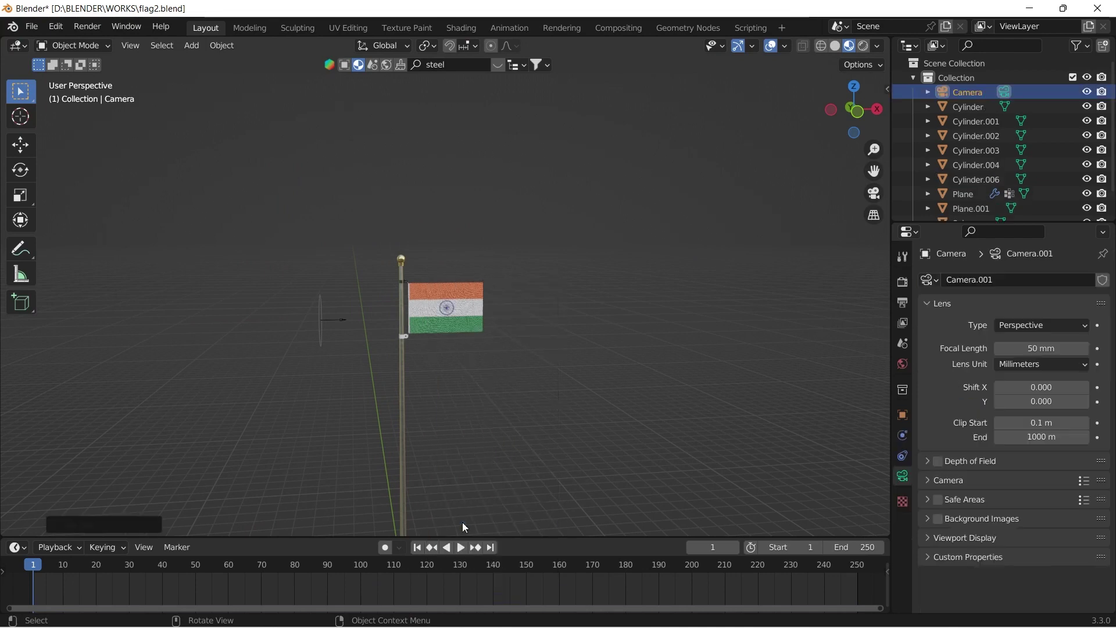
key("KP_0")
key("KP_0")
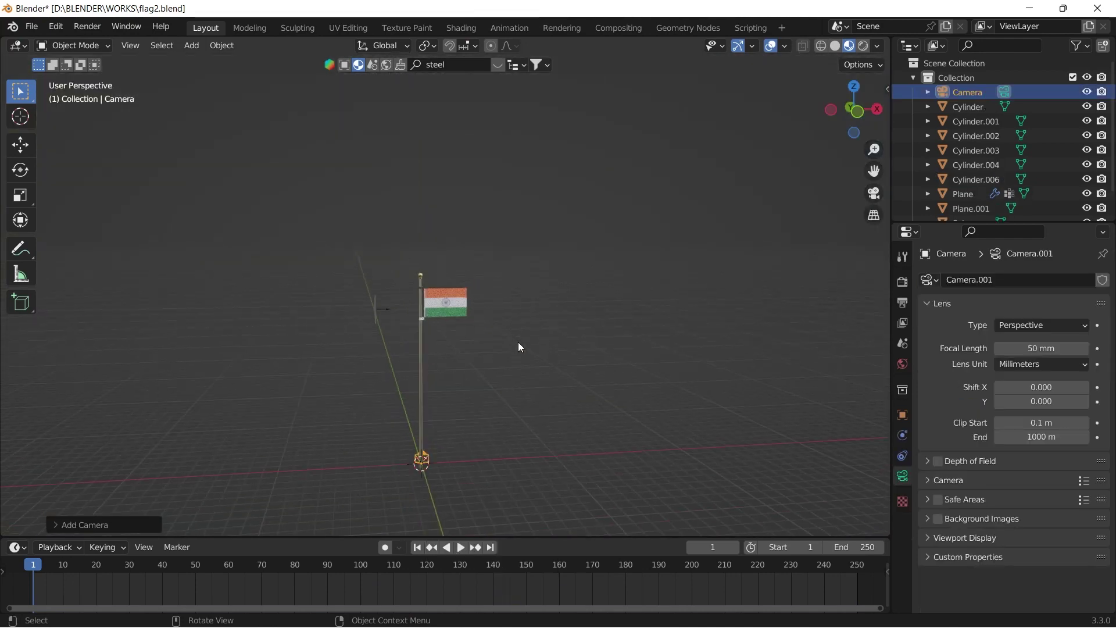
key("KP_1")
key("KP_0")
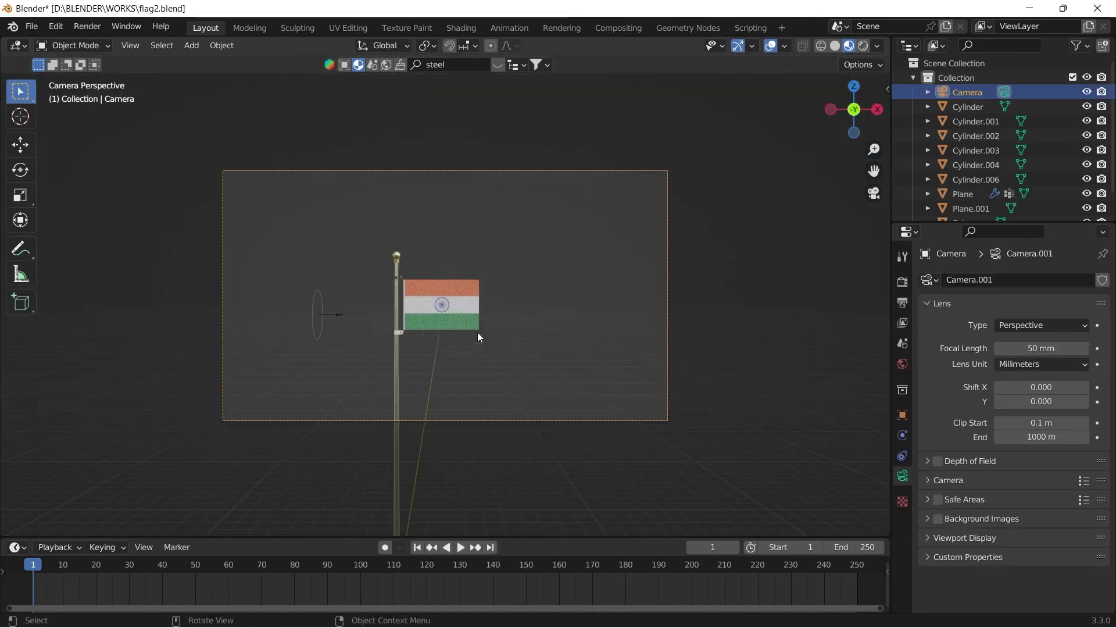
Step: Lock the camera to the view, reframe the flag in the upper middle of the shot, and unlock it
key("n")
left_click(883, 154)
left_click(805, 263)
key("n")
mouse_move(515, 333)
middle_mouse_down("shift")
mouse_move(515, 294)
mouse_move(528, 333)
mouse_move(504, 351)
mouse_move(505, 337)
middle_mouse_up("shift")
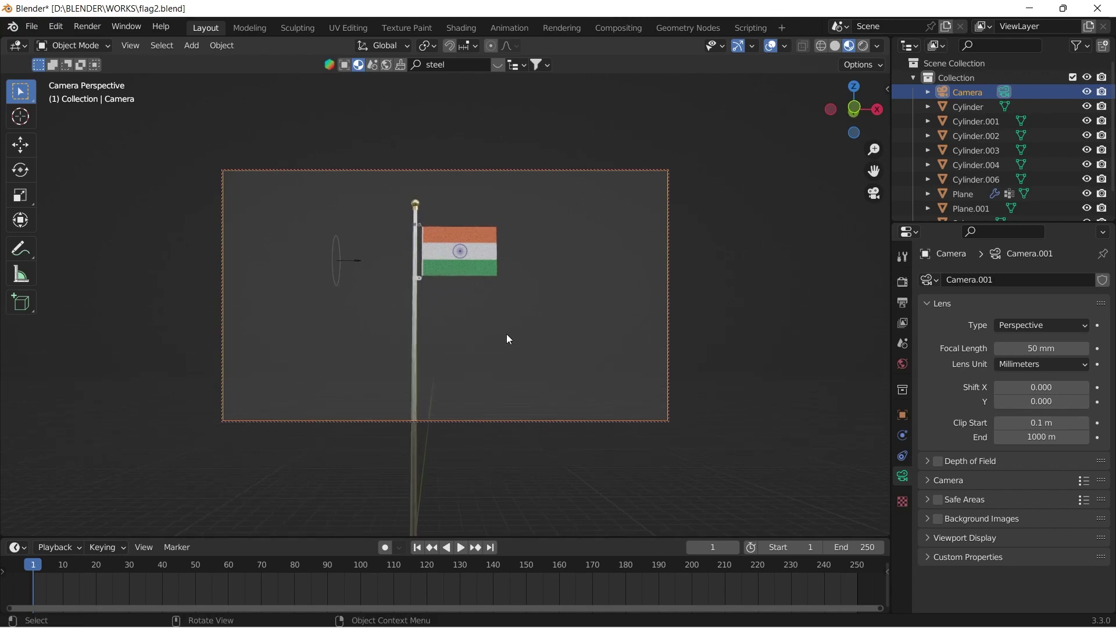
key("n")
left_click(800, 260)
key("n")
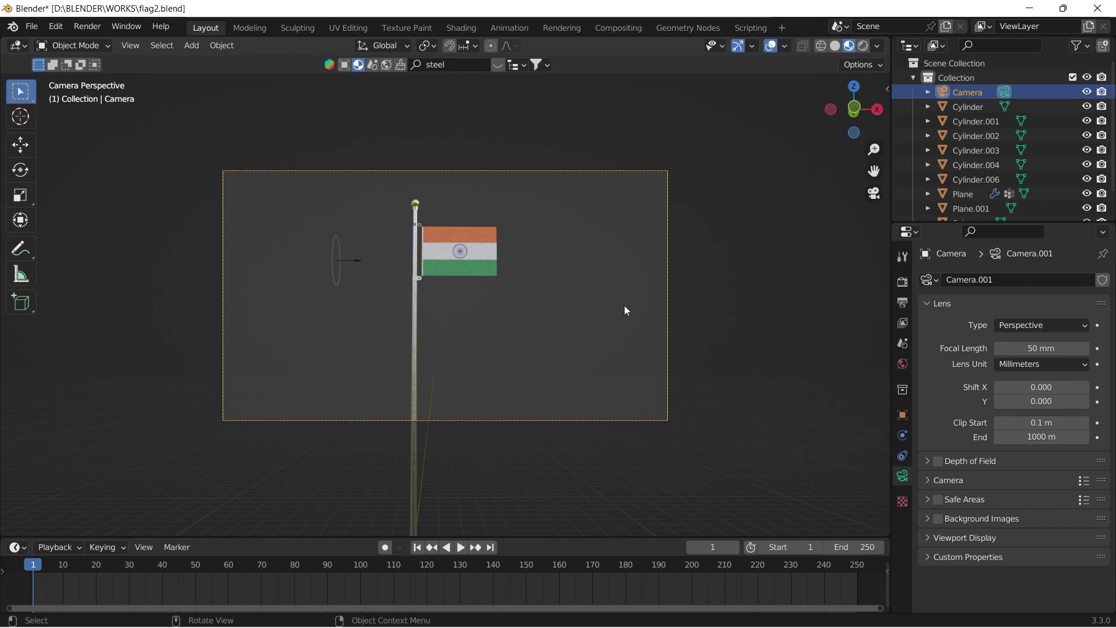
left_click(675, 307)
Step: Set the render engine to Cycles with 10 viewport max samples and display the viewport in Rendered shading
left_click(902, 281)
left_click(1019, 282)
left_click(1019, 331)
left_click(1027, 411)
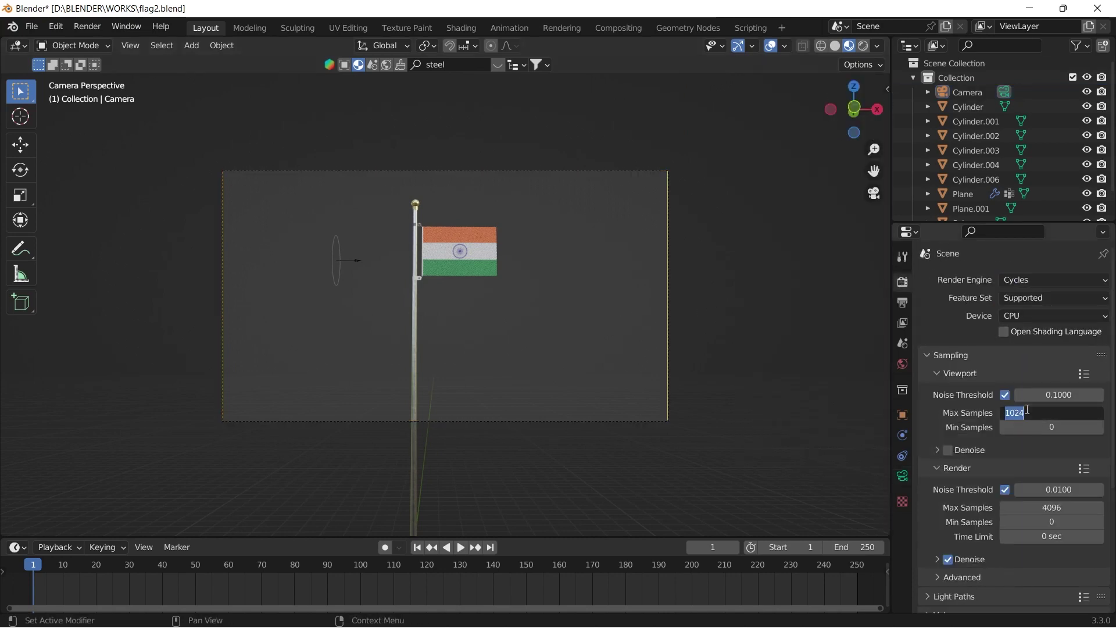
type("10")
key("Return")
key("n")
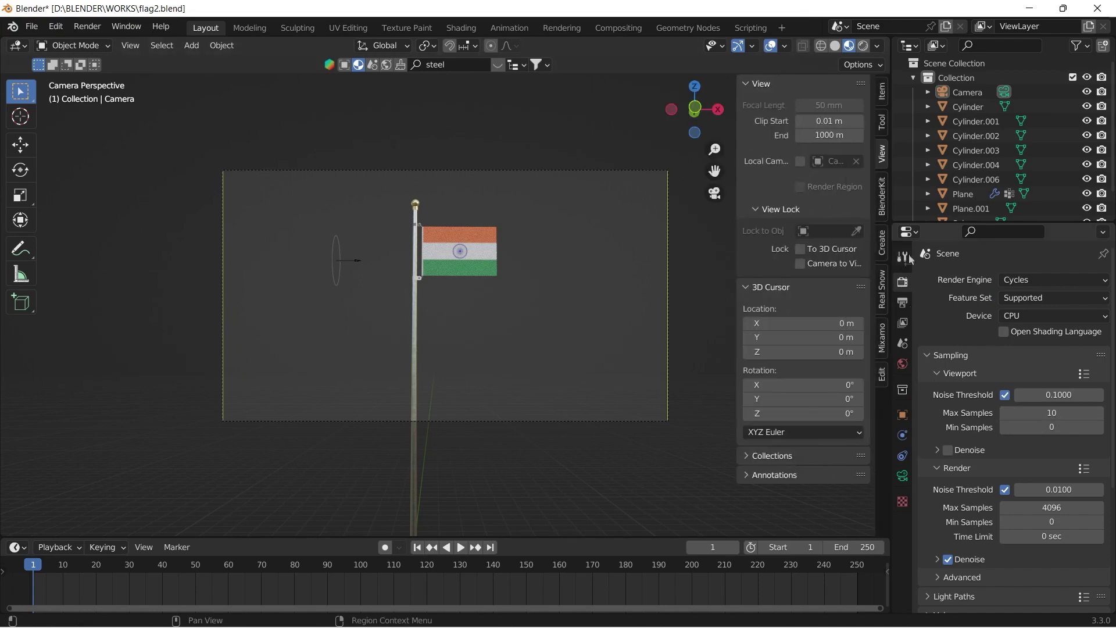
key("n")
left_click(863, 46)
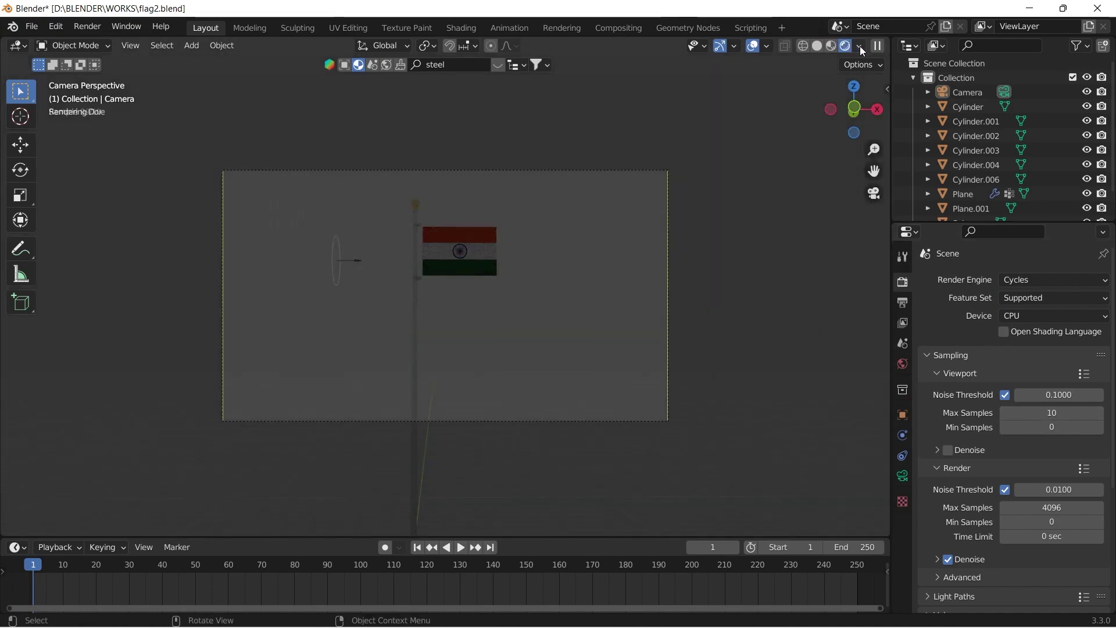
Step: Set the world color to an Environment Texture and load the industrial sky 4K HDR from the hdri folder in D:\textures
left_click(902, 363)
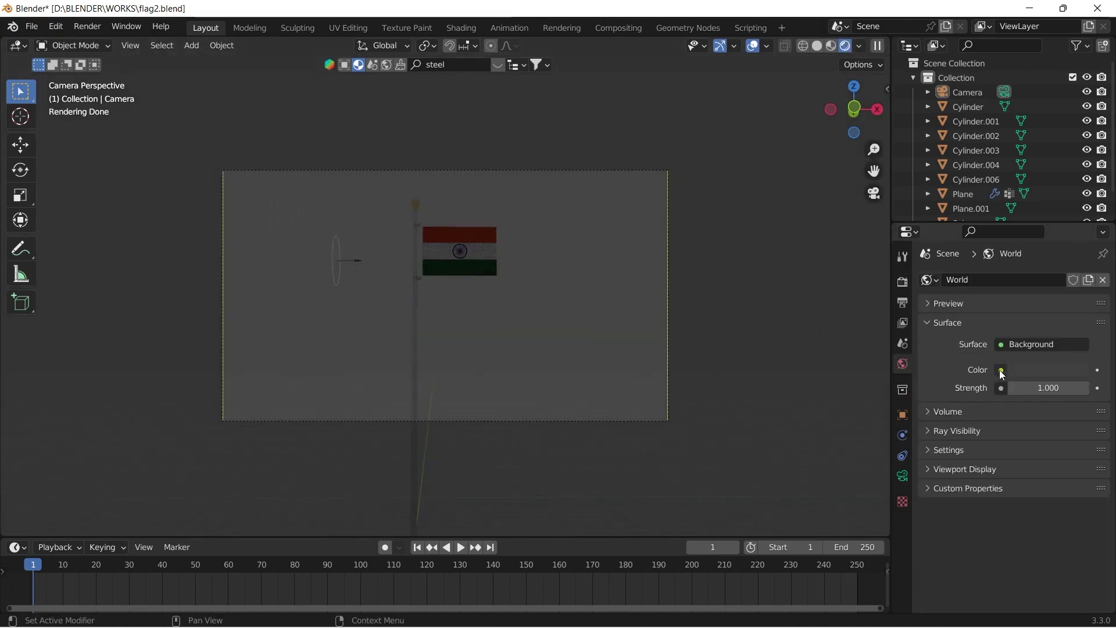
left_click(1000, 370)
left_click(632, 435)
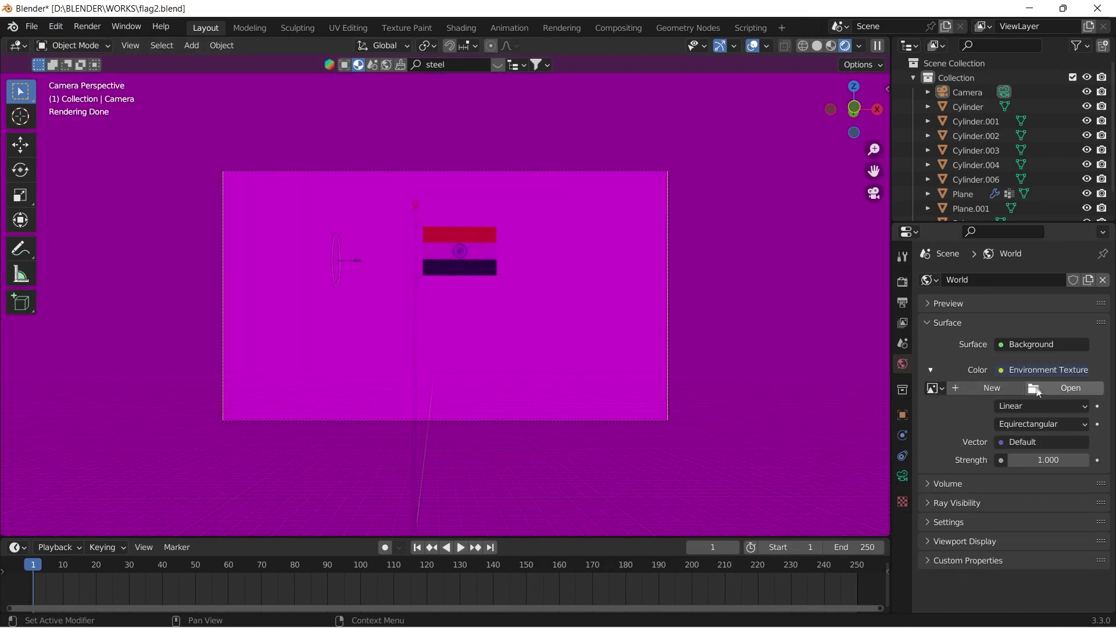
left_click(1037, 387)
left_click(235, 165)
scroll(581, 323, "down", 5)
double_click(620, 327)
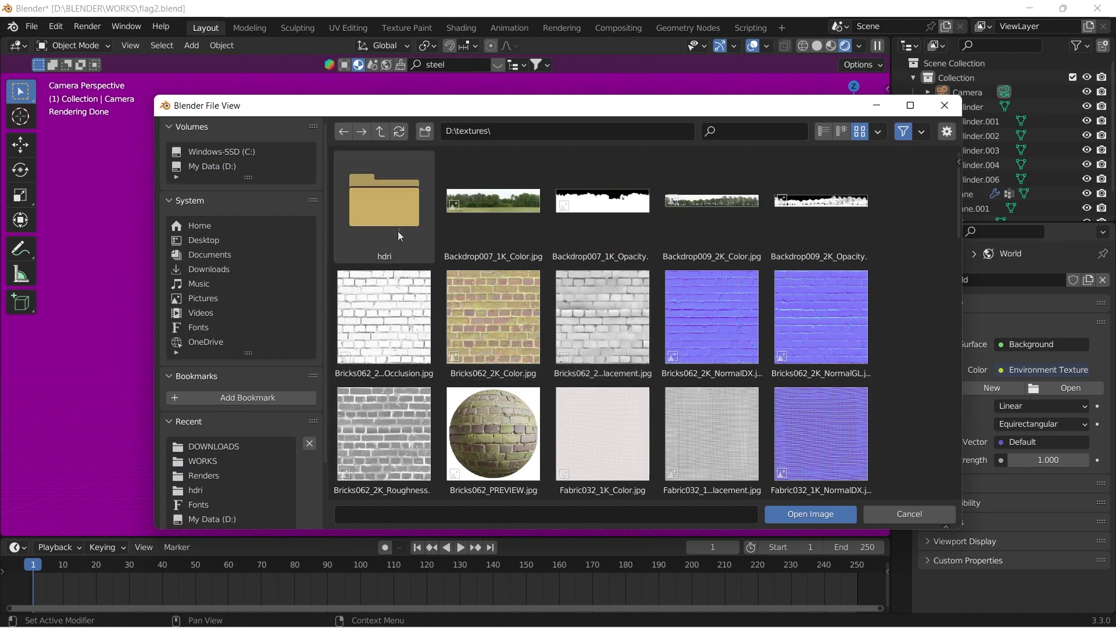
double_click(381, 201)
left_click(512, 211)
left_click(786, 508)
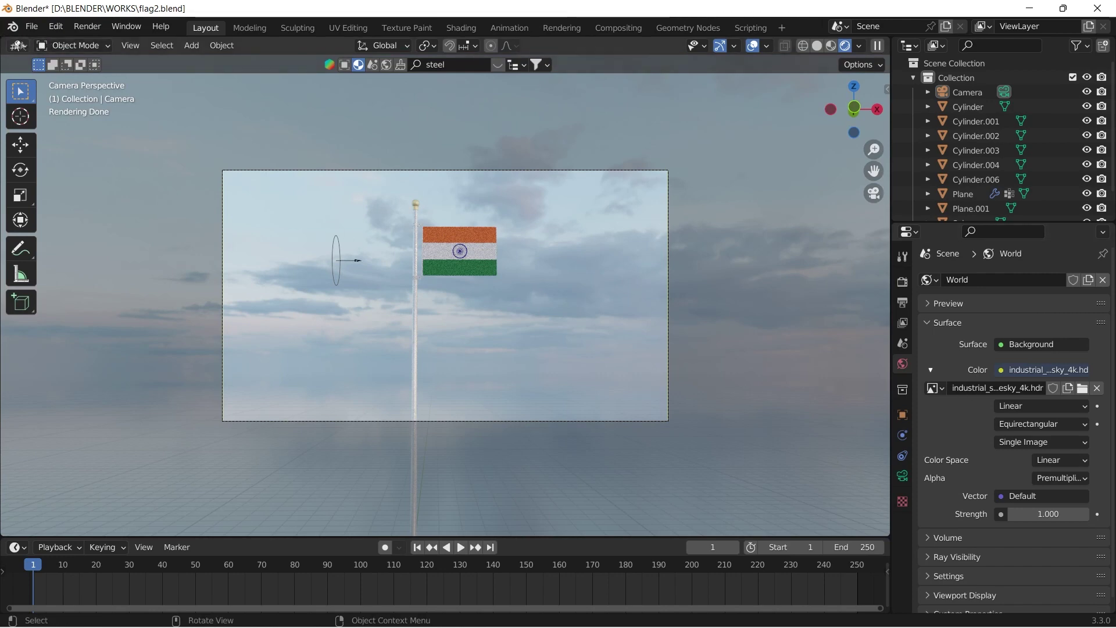
Step: Split the viewport and open a Shader Editor beside it showing the World nodes
mouse_move(8, 48)
left_mouse_down()
mouse_move(146, 116)
mouse_move(372, 174)
left_mouse_up()
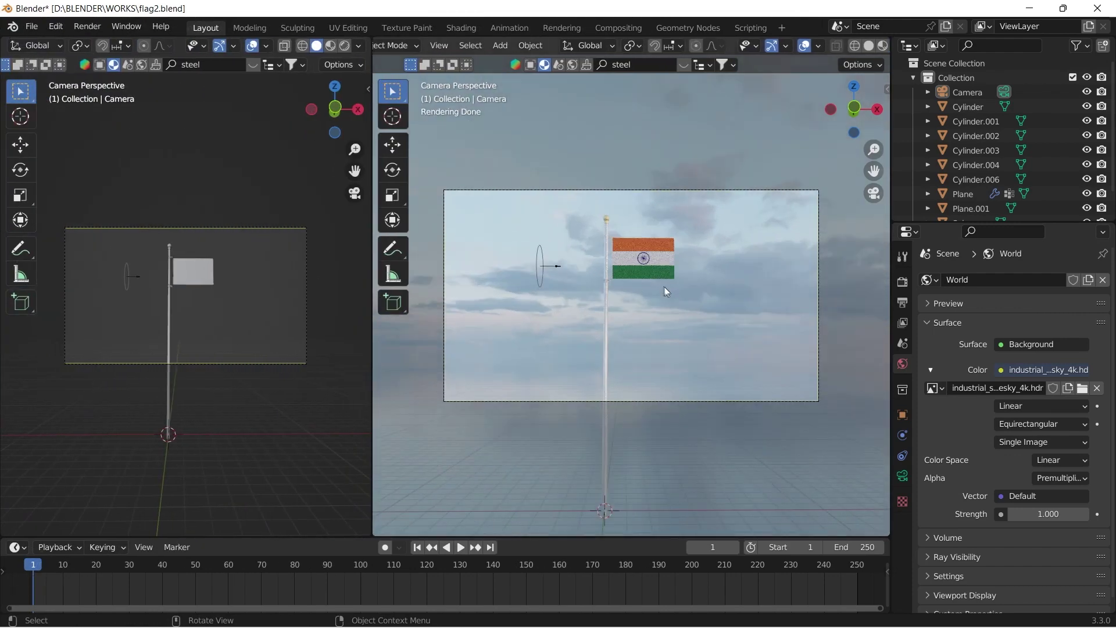
left_click(16, 46)
left_click(50, 180)
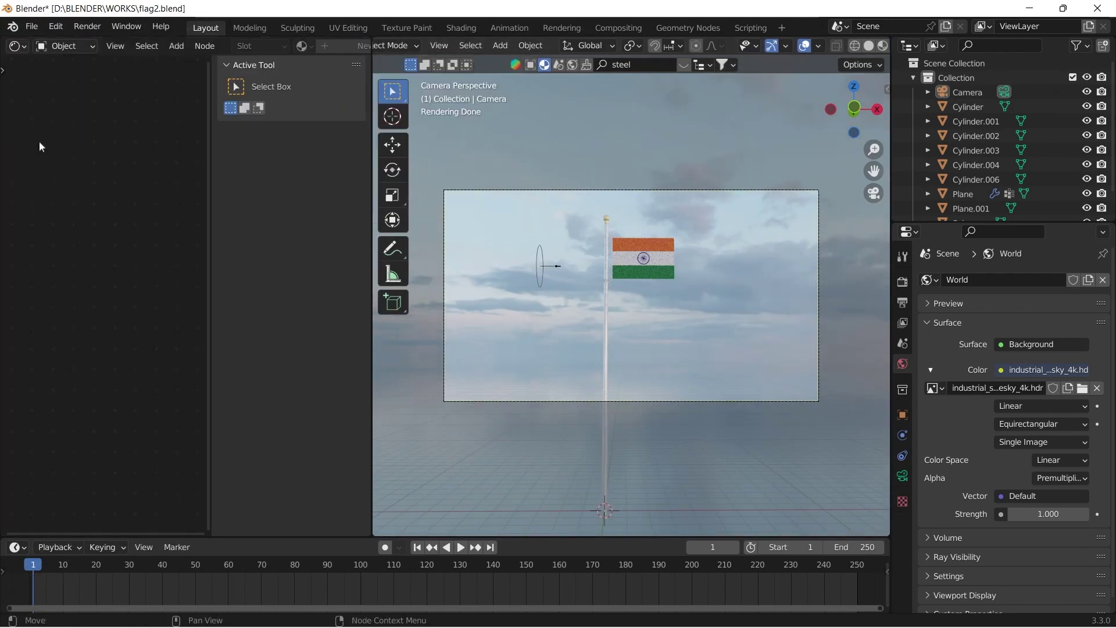
key("n")
left_click(64, 46)
left_click(64, 79)
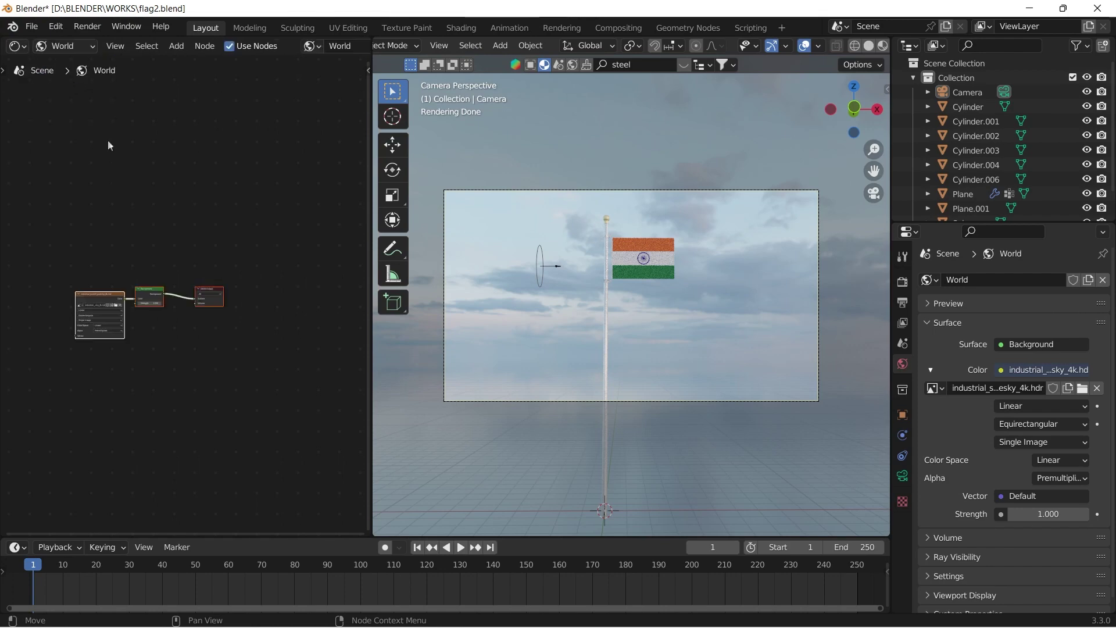
key("Home")
Step: Add Texture Coordinate and Mapping nodes to the environment texture and set the mapping's Z rotation to 233°
key("ctrl+t")
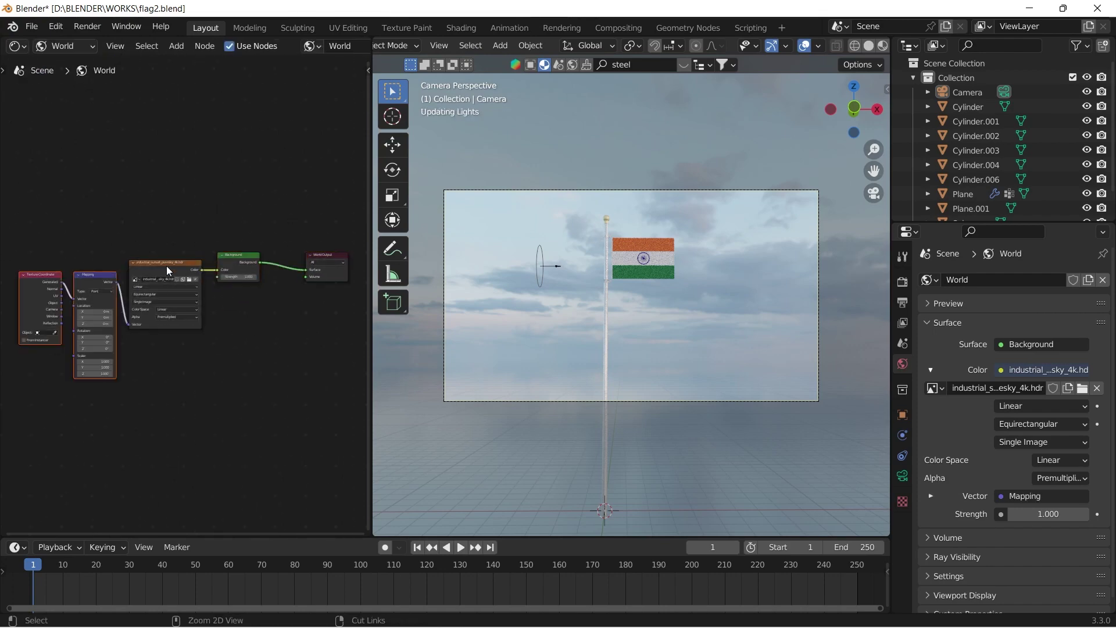
scroll(158, 383, "up", 3)
middle_click_drag(159, 384, 290, 343)
scroll(290, 343, "up", 2)
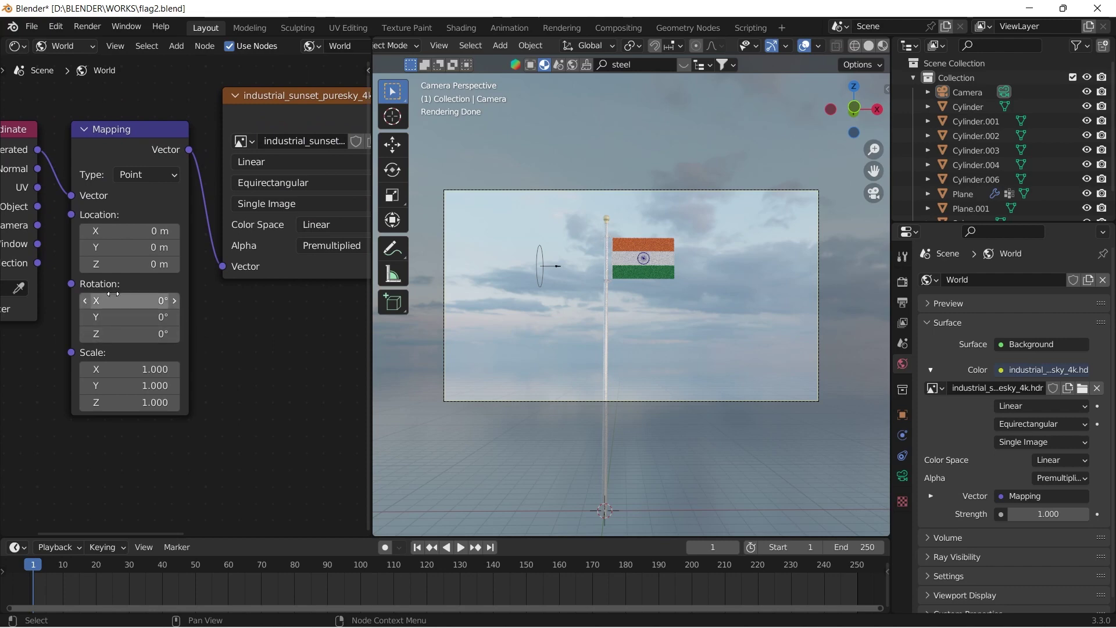
left_click_drag(122, 334, 207, 334)
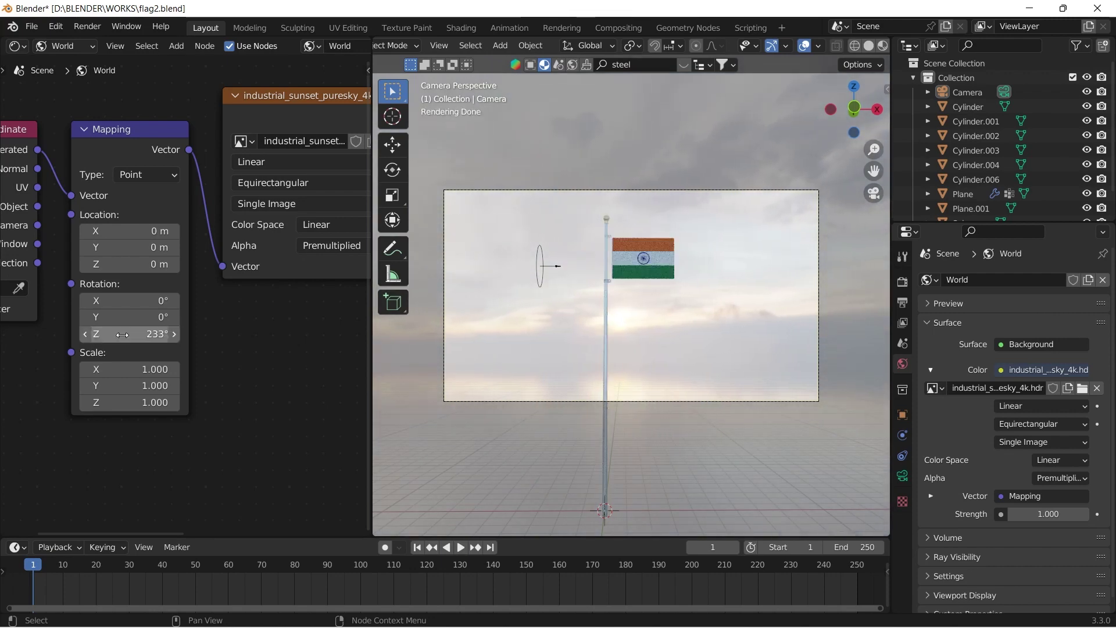
Step: Lock the camera to the view, nudge the framing so the flag and pole shift slightly left, and unlock it
left_click(501, 190)
key("n")
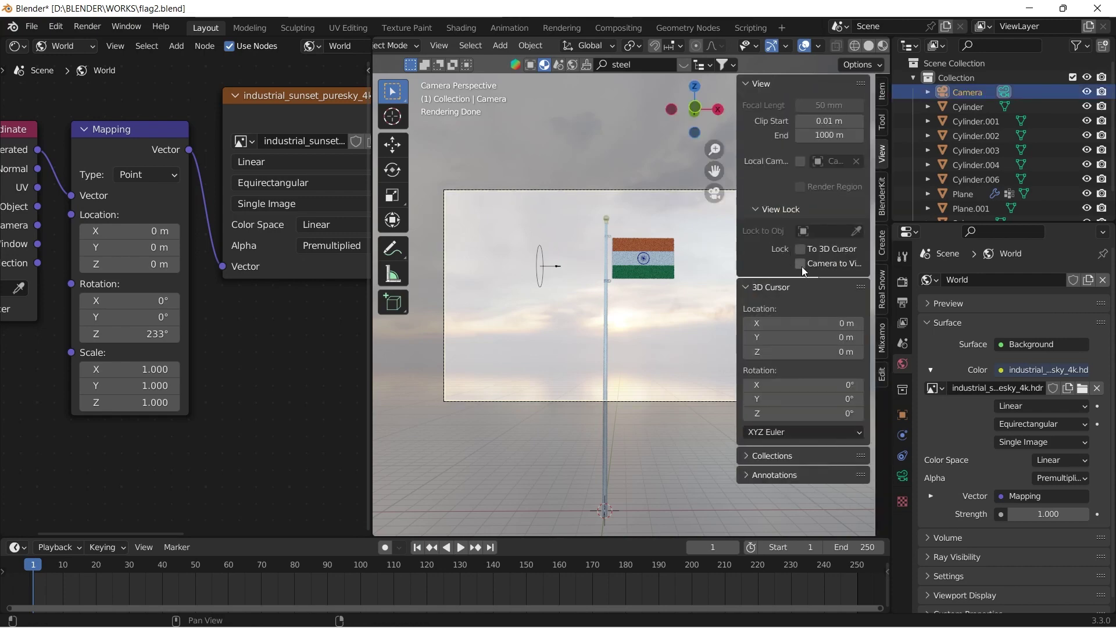
key("n")
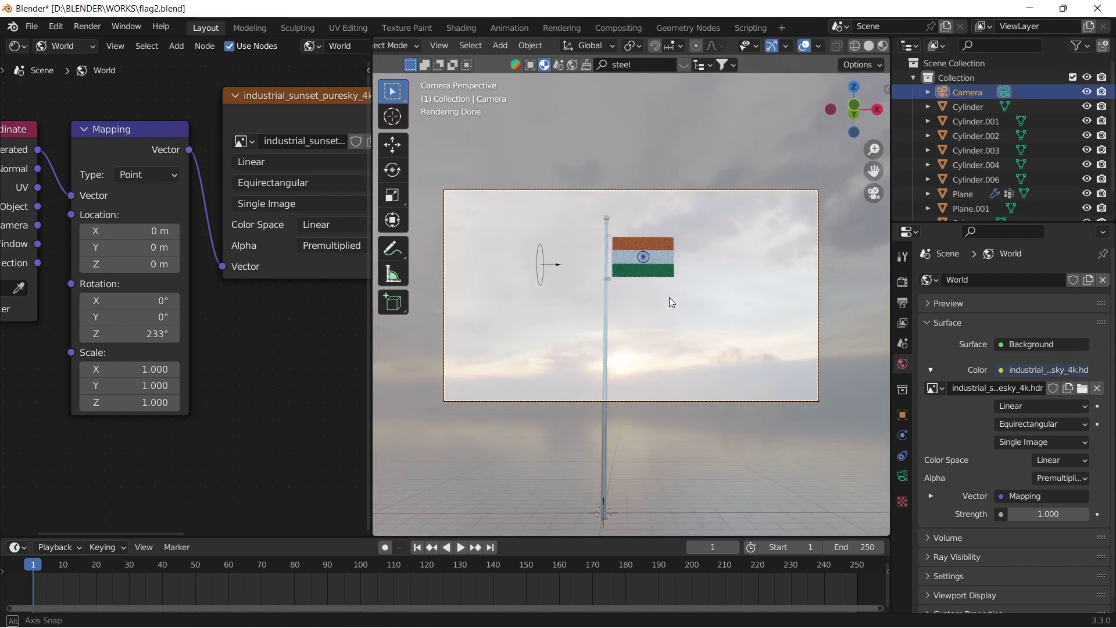
middle_click_drag(673, 301, 667, 303, "shift")
key("n")
key("n")
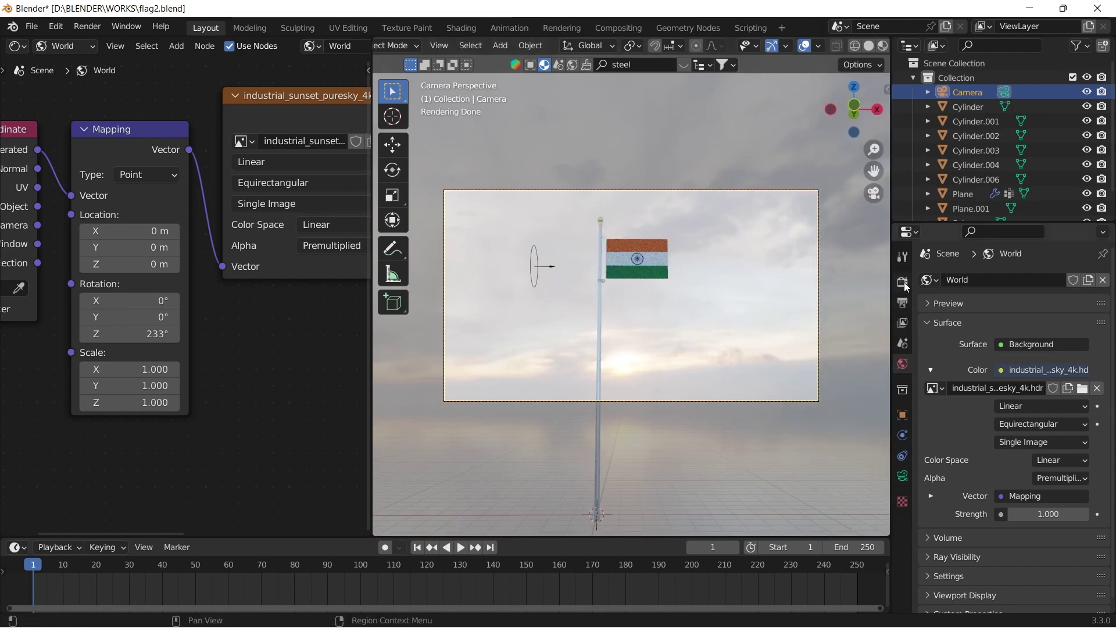
Step: Set the Color Management exposure to -1.215 in the render settings
left_click(902, 283)
scroll(1009, 477, "down", 2)
left_click(929, 602)
scroll(936, 593, "down", 5)
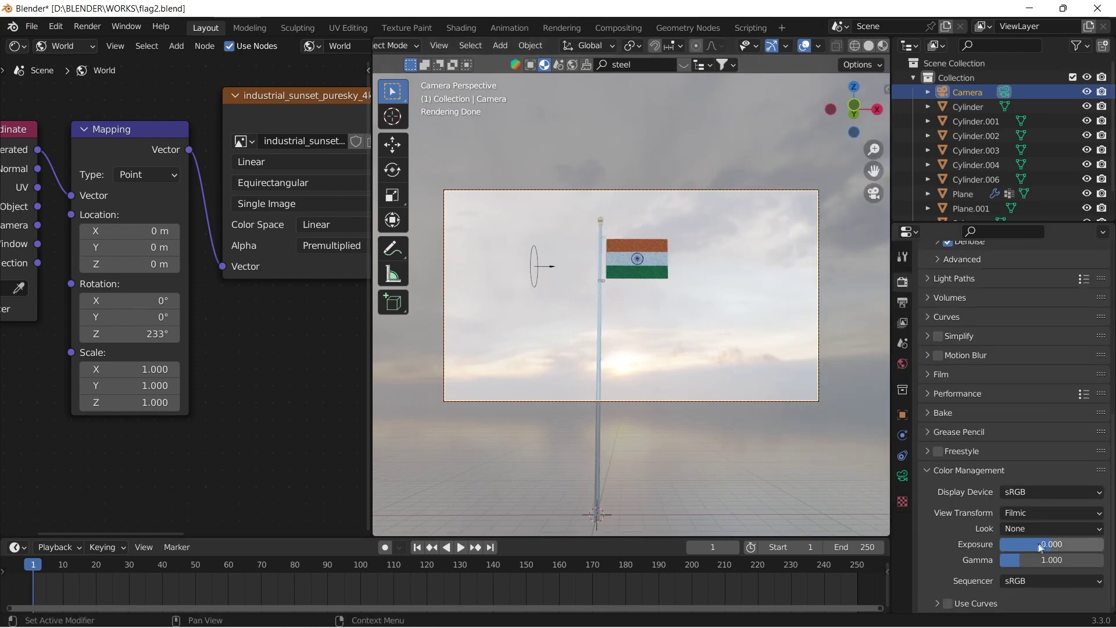
left_click_drag(1043, 545, 1006, 544)
Step: Show the flag's material nodes in the Shader Editor and set the shader's Alpha to 0.95
scroll(236, 386, "down", 5)
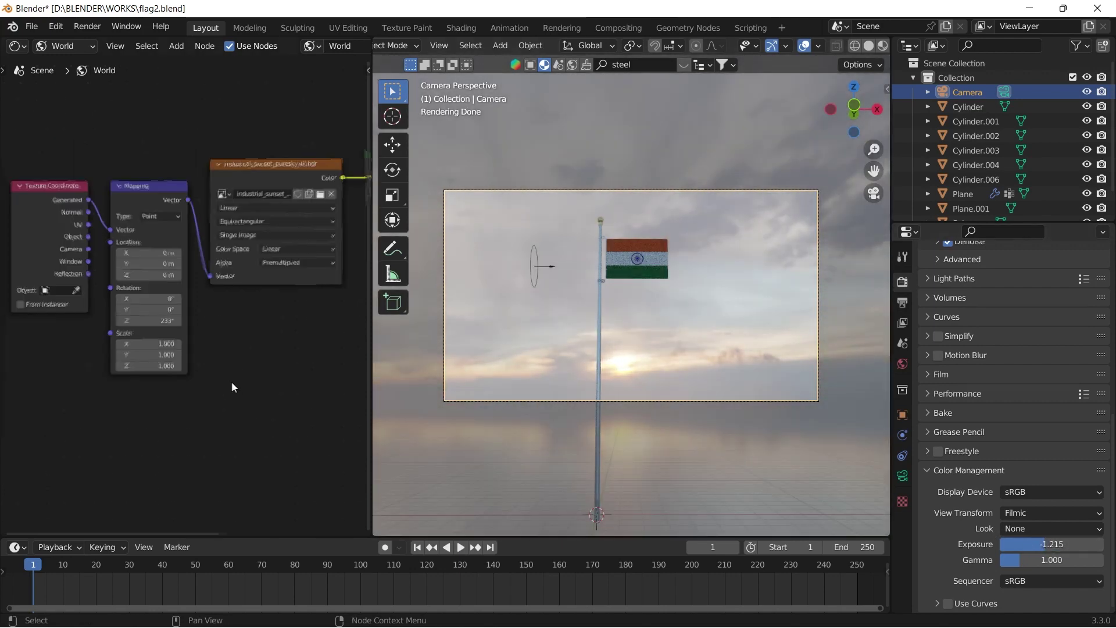
left_click(617, 271)
left_click(58, 46)
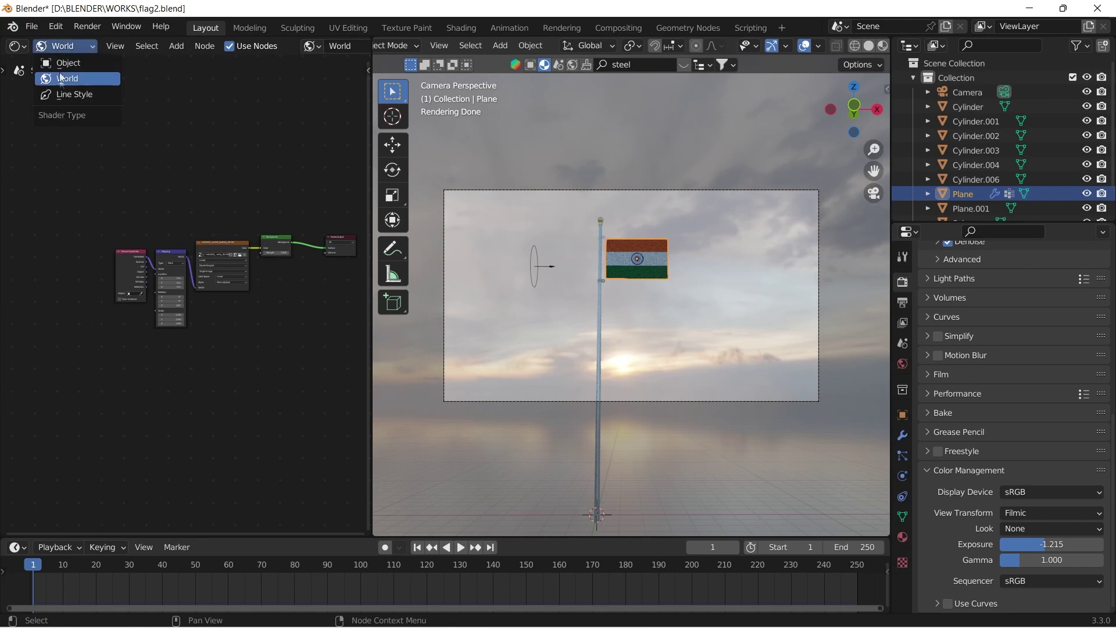
left_click(56, 62)
scroll(211, 288, "up", 10)
left_click(205, 358)
type("0.95")
key("Return")
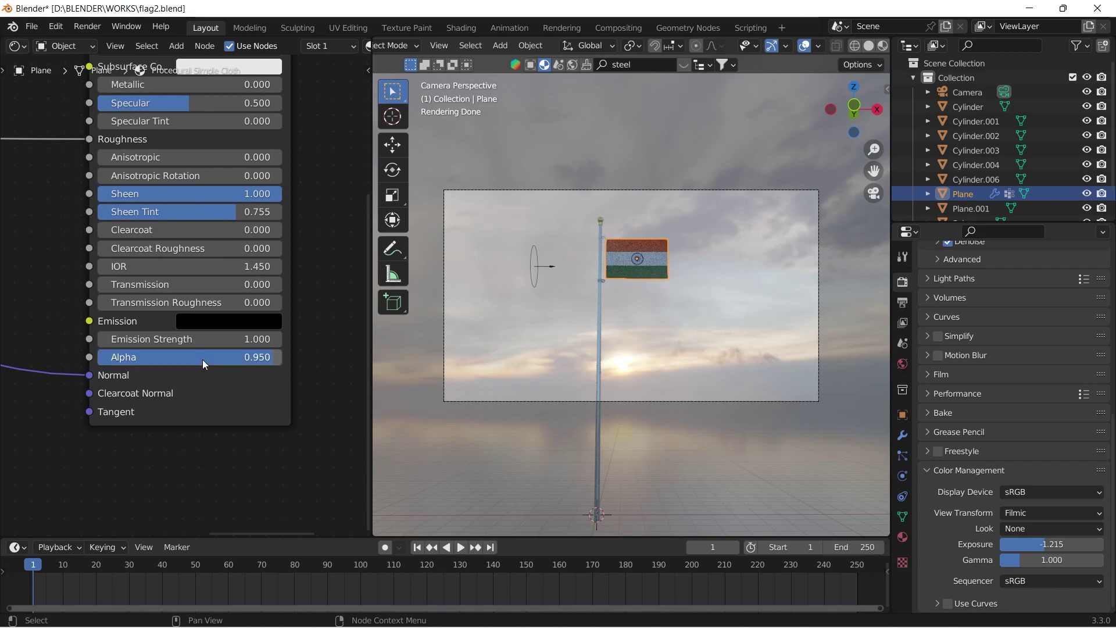
Step: Try an Alpha of 0.8 on the flag's material with the flag viewed close up
key("n")
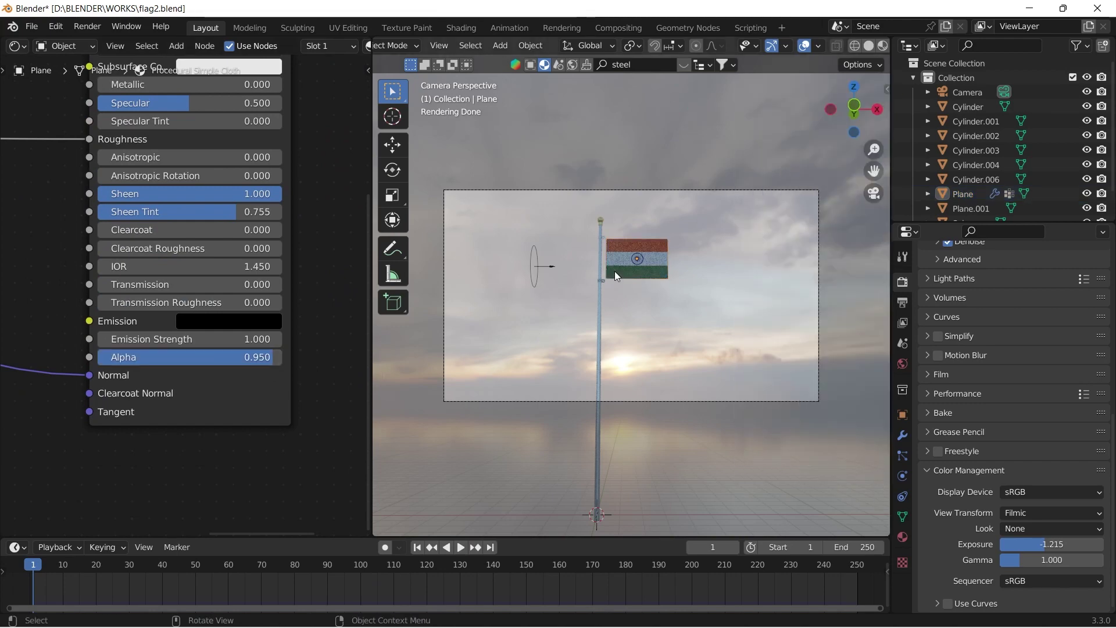
key("n")
scroll(650, 210, "up", 6)
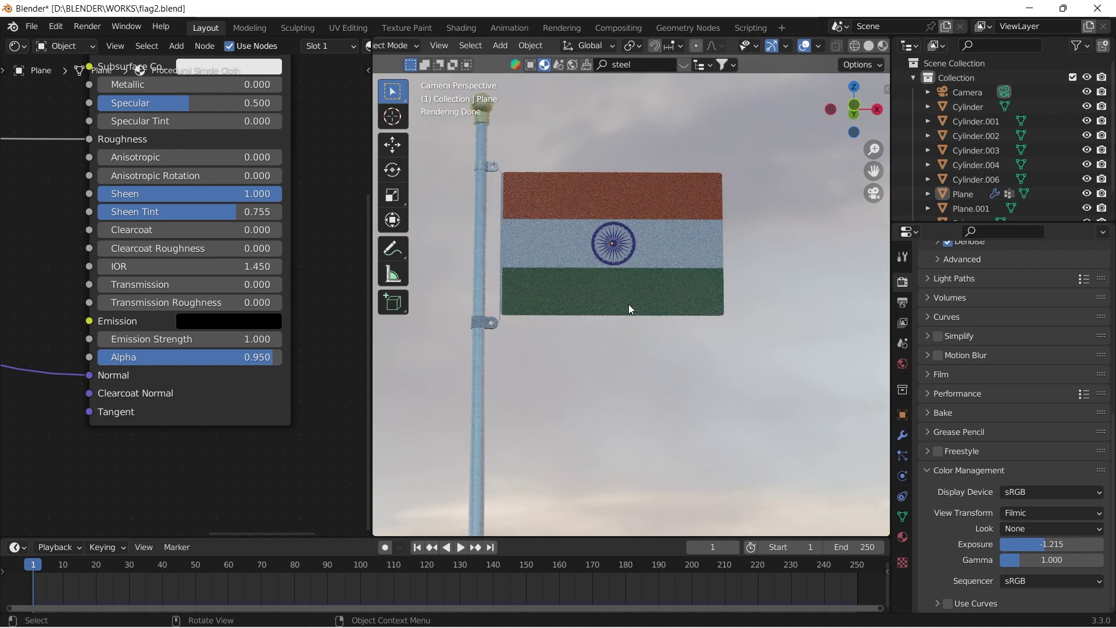
left_click(629, 305)
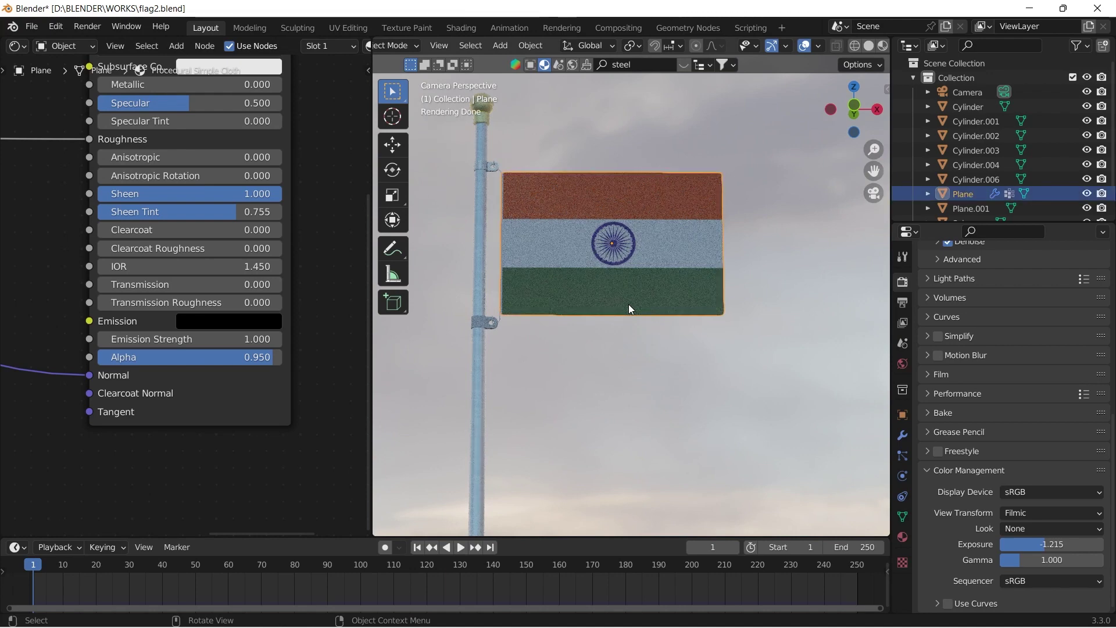
key("n")
key("n")
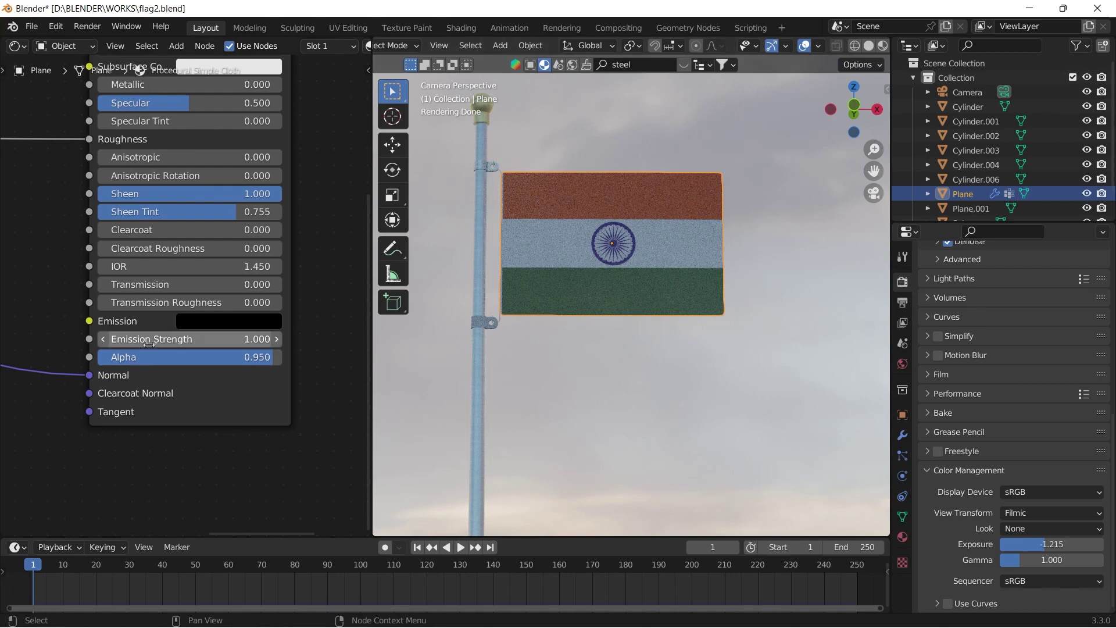
left_click(218, 351)
type("0.8")
key("Return")
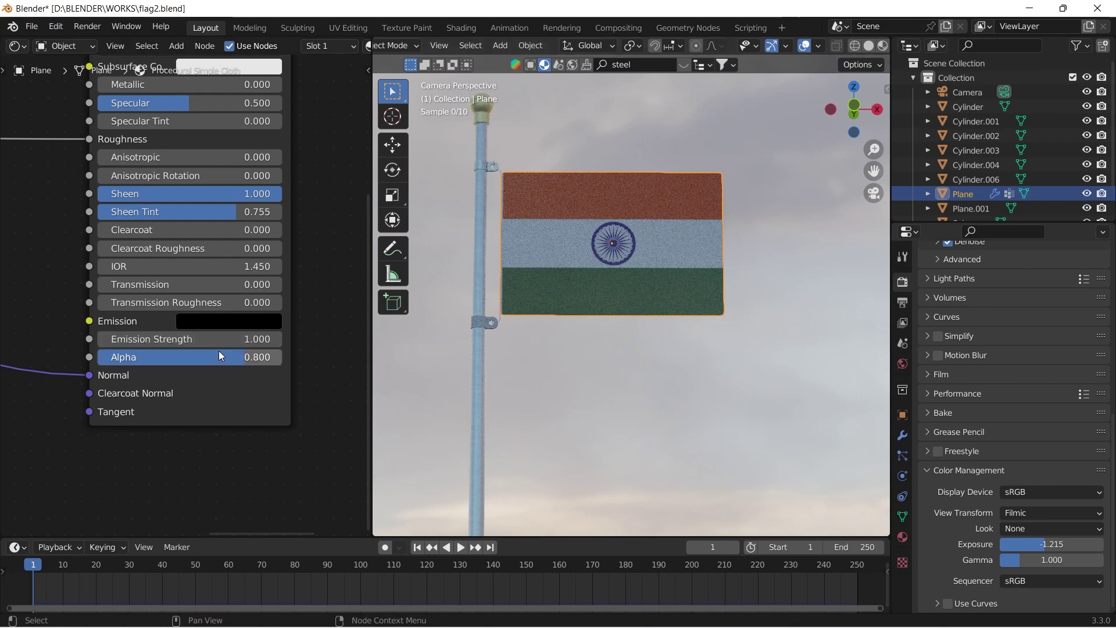
Step: Try an Alpha of 0.9 on the flag's material and review the flag in the full shot
left_click(219, 351)
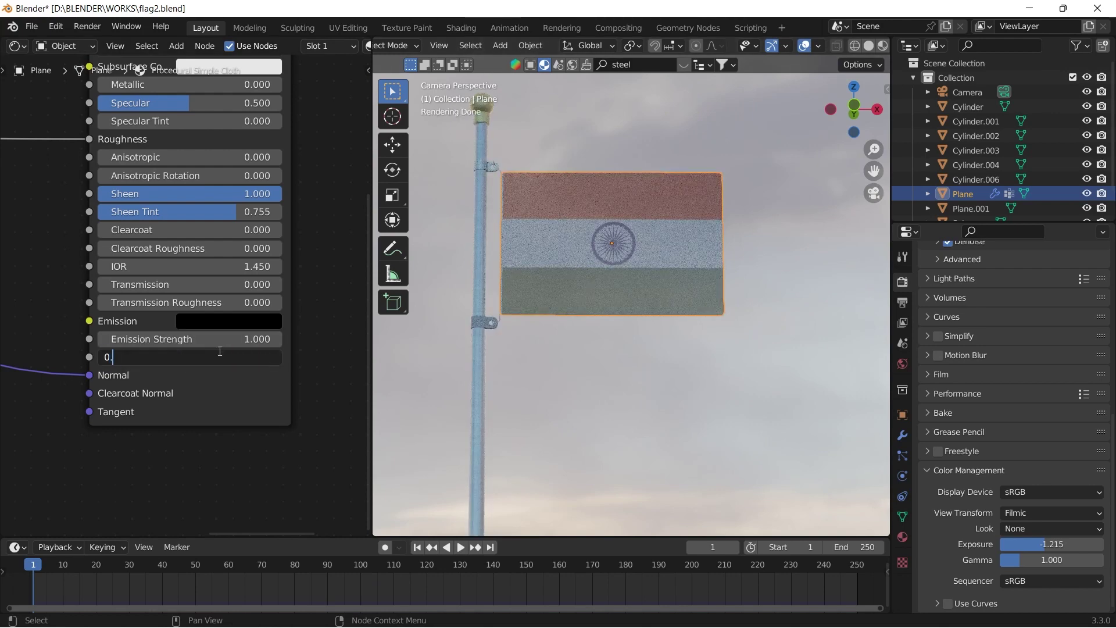
type("0.9")
key("Return")
left_click(557, 156)
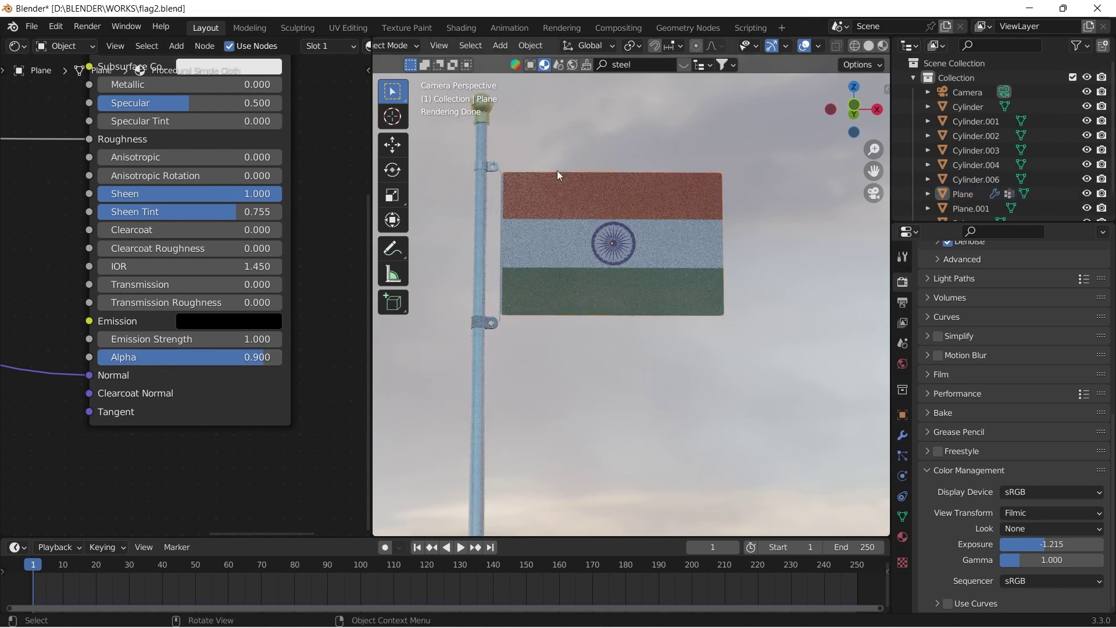
scroll(581, 200, "down", 3)
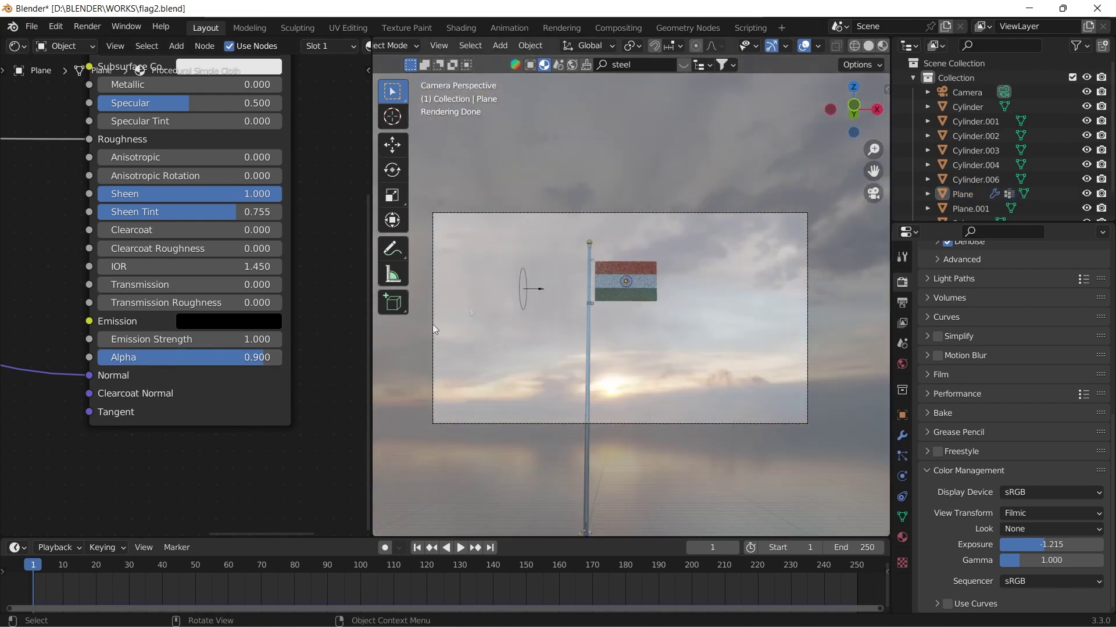
Step: Set the flag material's Alpha to 0.95 and play the animation briefly to check the waving flag
left_click(235, 354)
type("0.95")
key("Return")
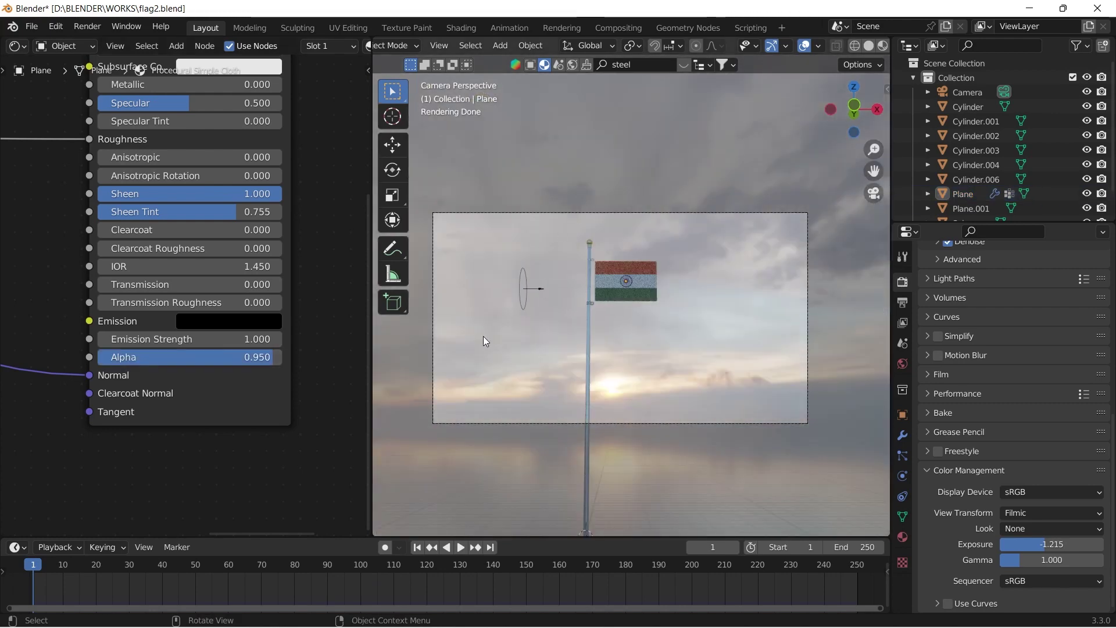
key("space")
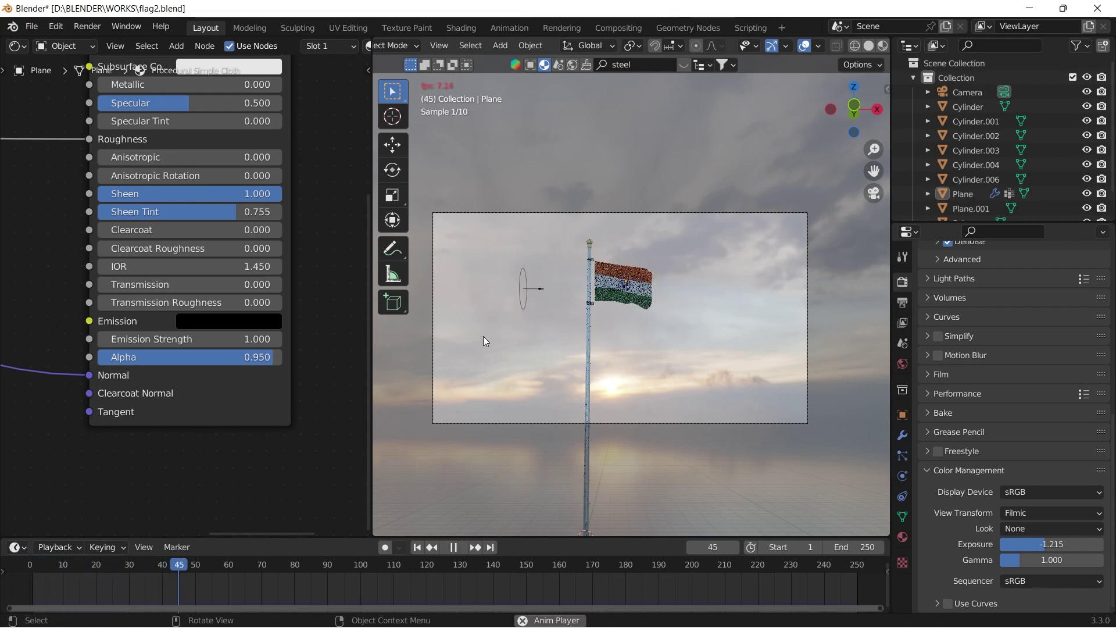
key("space")
Step: Return the 3D viewport to Solid shading and close the Shader Editor area, with the pole's tip in close view
left_click(868, 45)
middle_click_drag(604, 151, 601, 245)
scroll(601, 244, "up", 4)
left_click_drag(376, 39, 331, 64)
Step: Raise the sphere and its collar together along Z, clear of the pole's top
left_click(397, 200)
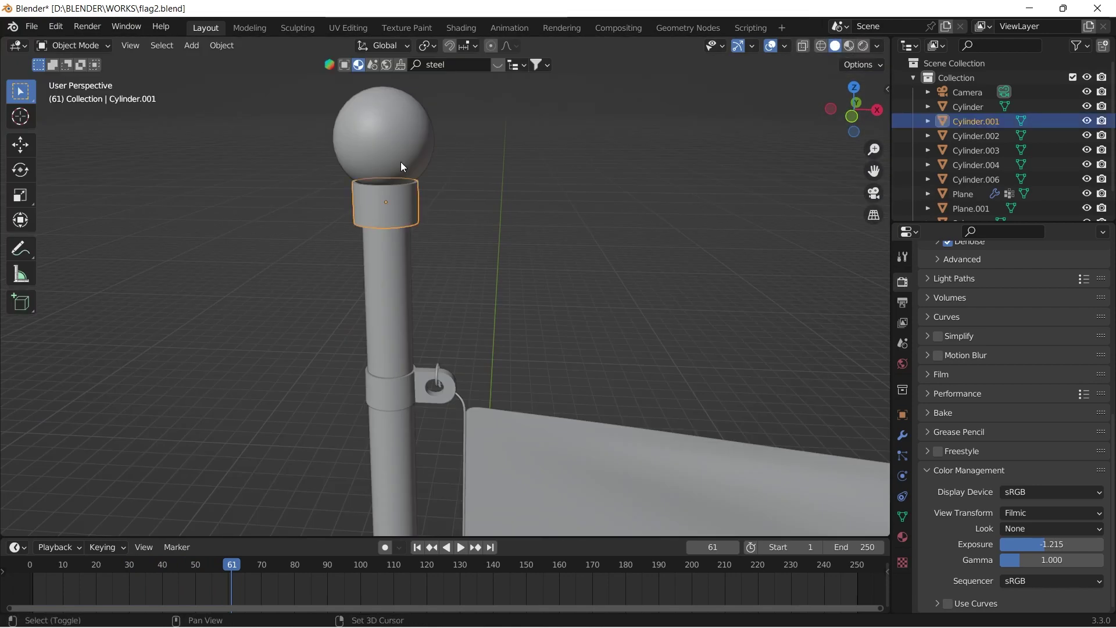
left_click(400, 161, "shift")
key("g")
key("z")
left_click(356, 241)
Step: Shorten the pole by lowering its top face along Z to just above the upper flag ring
left_click(377, 245)
key("Tab")
key("3")
left_click(391, 214)
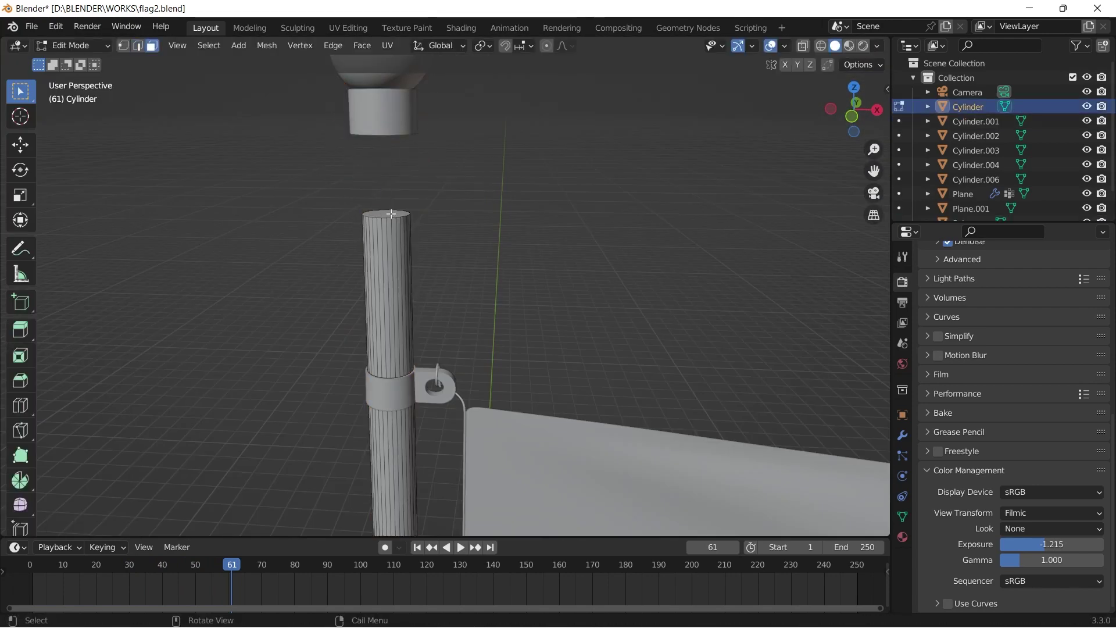
key("g")
key("z")
left_click(418, 296)
key("Tab")
Step: Move the sphere and collar down onto the shortened pole's top
left_click(388, 96)
left_click(391, 80, "shift")
key("g")
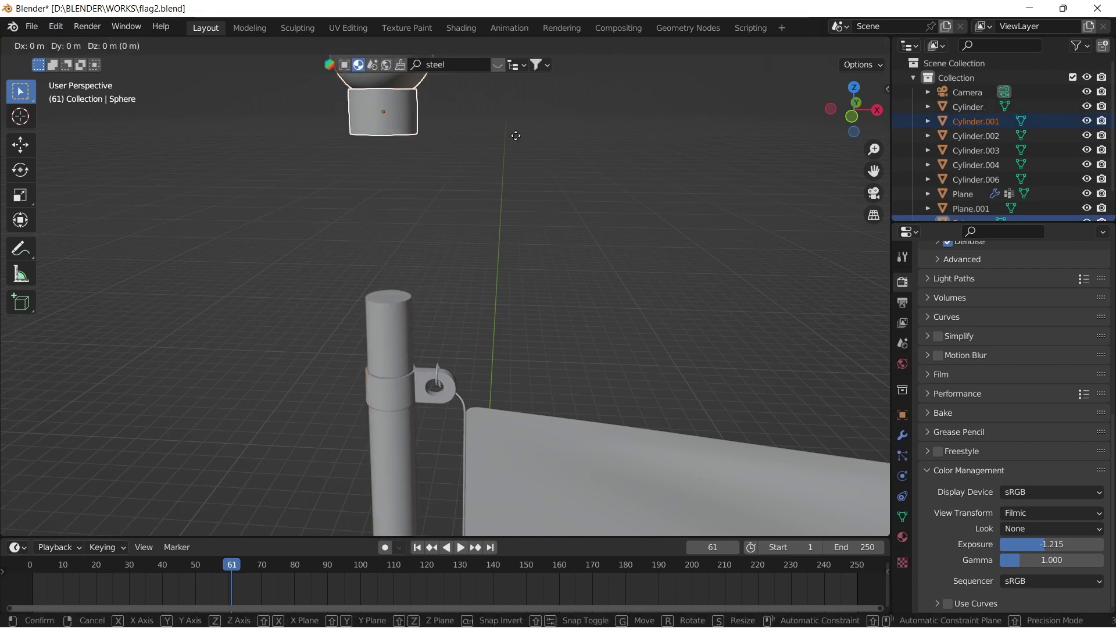
left_click(525, 229)
Step: Return to the camera view, rewind the timeline to frame 0, and save the file
key("KP_0")
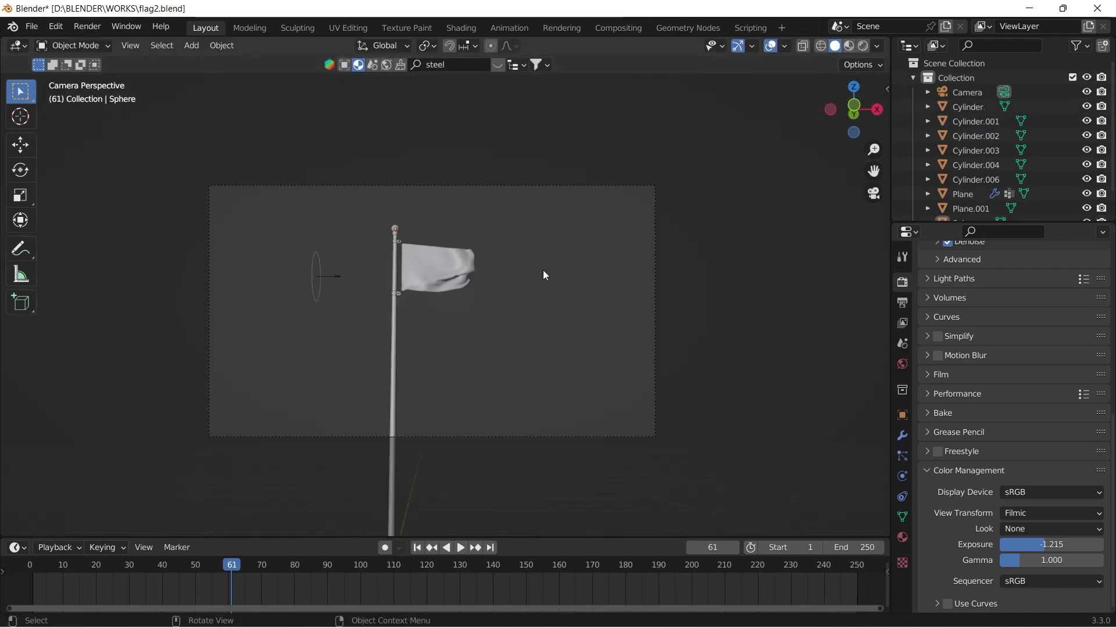
scroll(440, 249, "up", 3)
scroll(440, 250, "down", 3)
left_click_drag(233, 572, 38, 573)
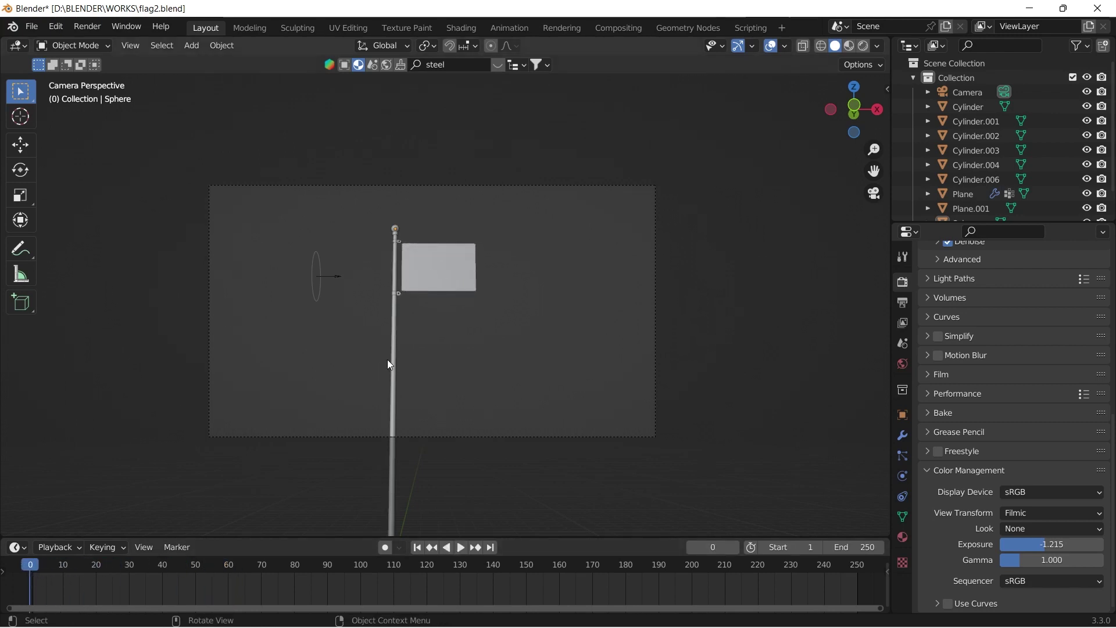
key("ctrl+s")
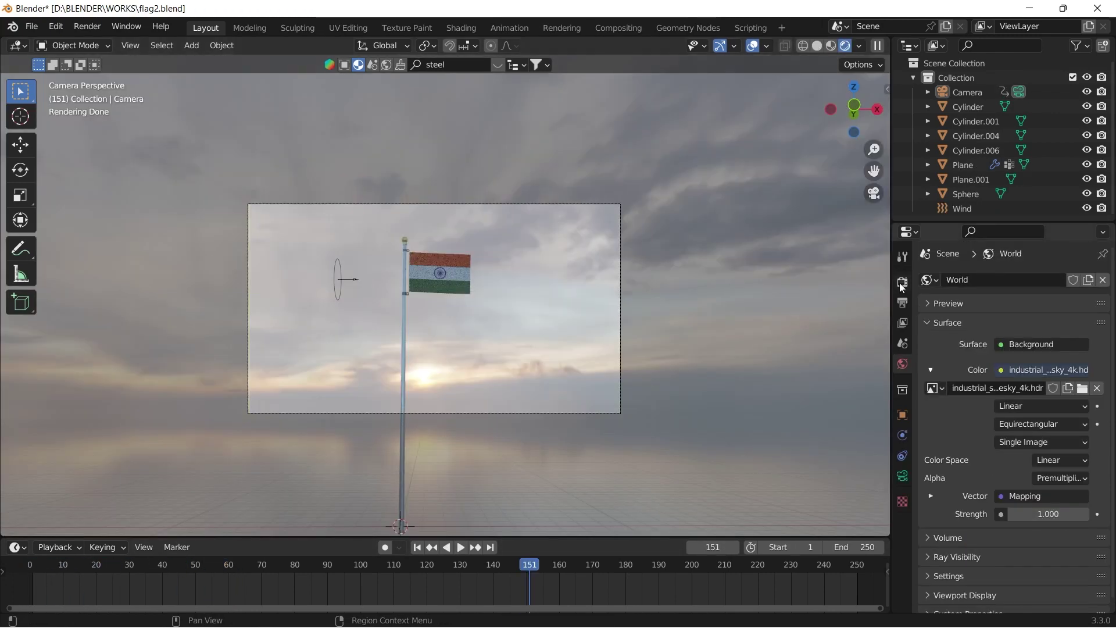
Step: Set the Cycles render device to GPU Compute
left_click(901, 285)
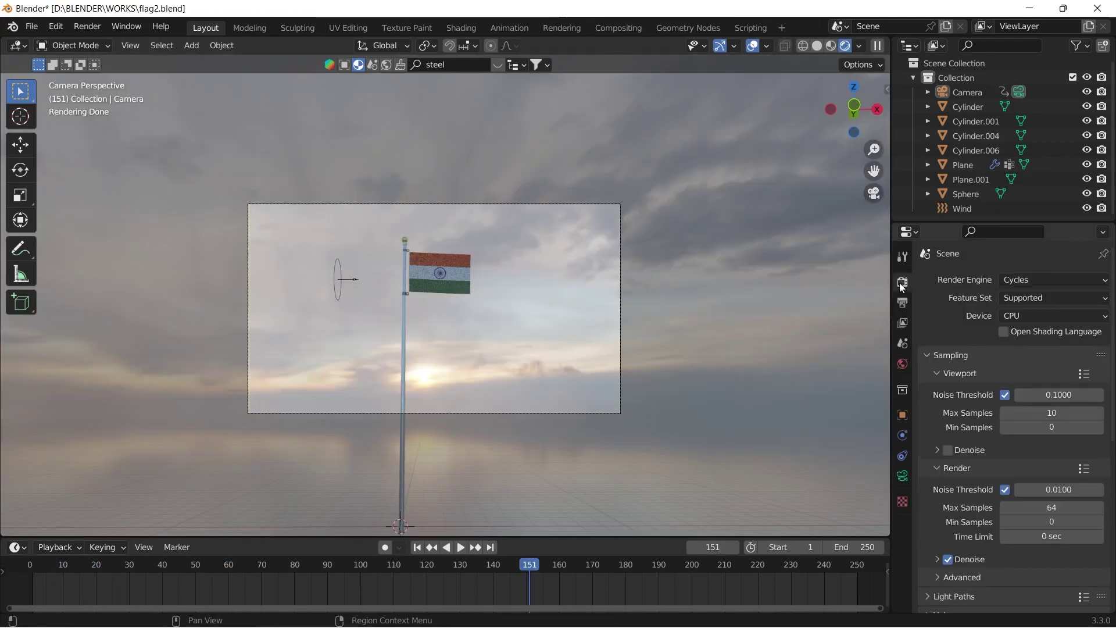
left_click(1046, 315)
left_click(1027, 348)
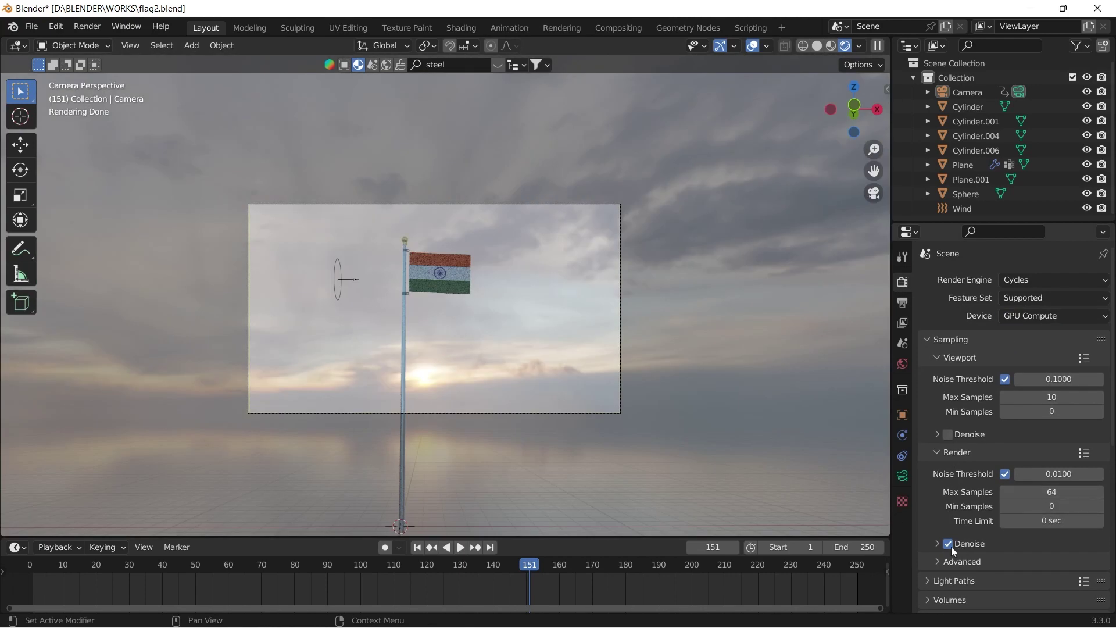
Step: Set the output frame rate to 30 fps
scroll(961, 525, "down", 8)
scroll(961, 524, "down", 3)
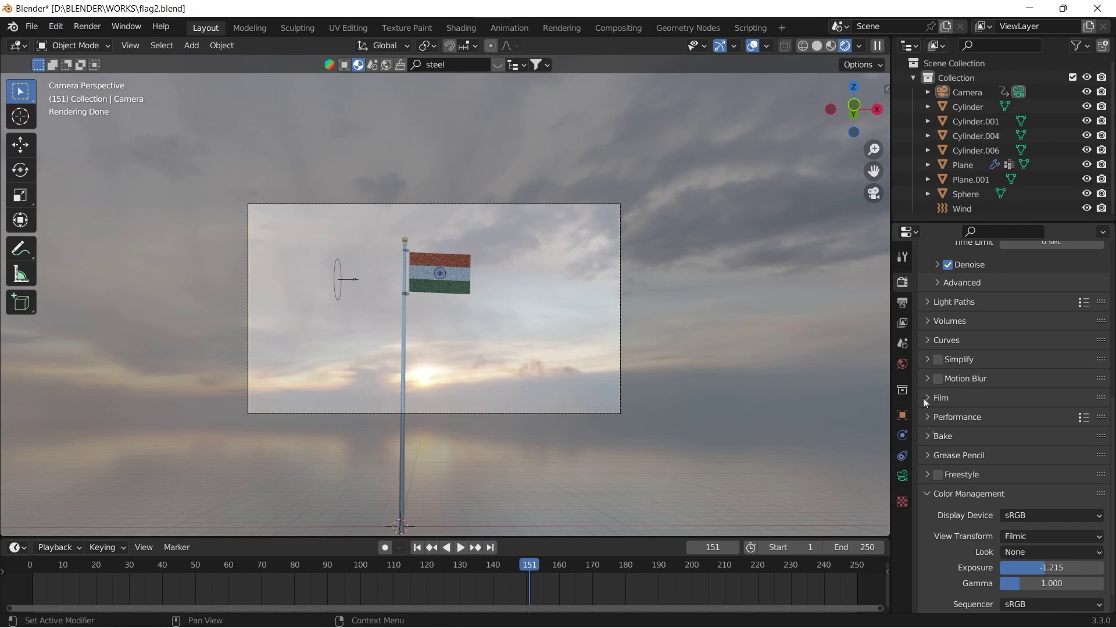
left_click(902, 302)
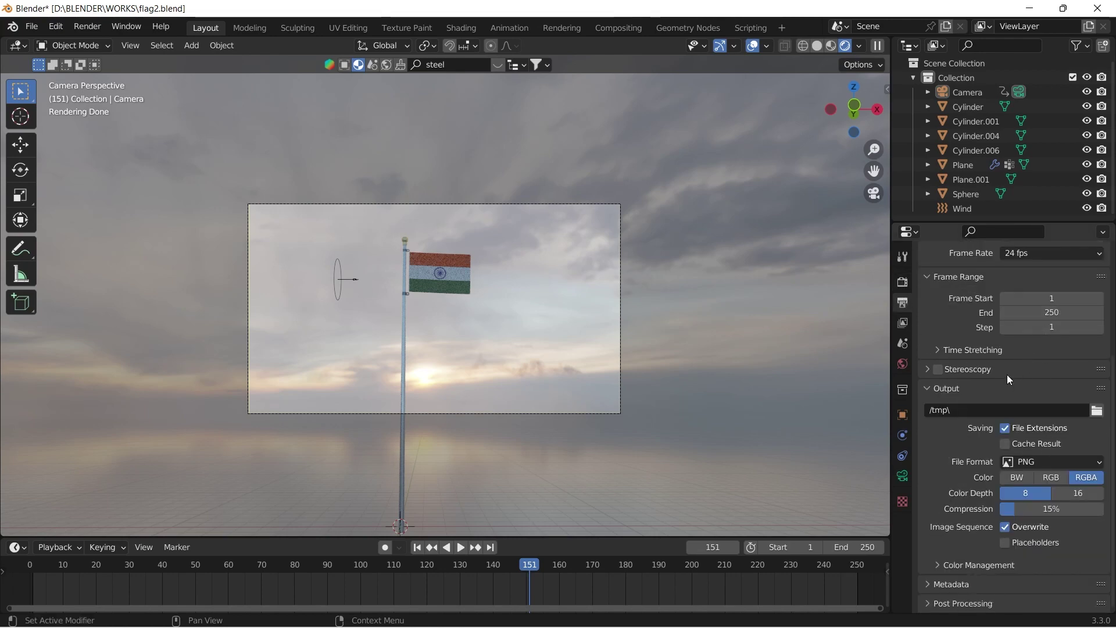
left_click(1041, 253)
left_click(1078, 328)
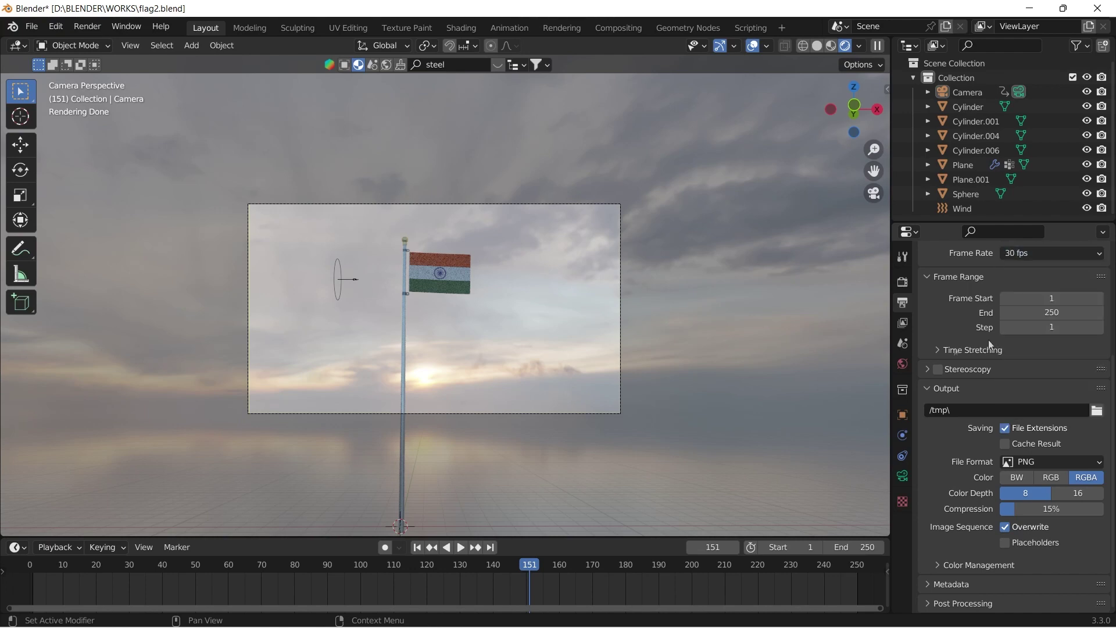
Step: Set the render output path to D:\BLENDER\Renders with the file name flag2
left_click(1097, 411)
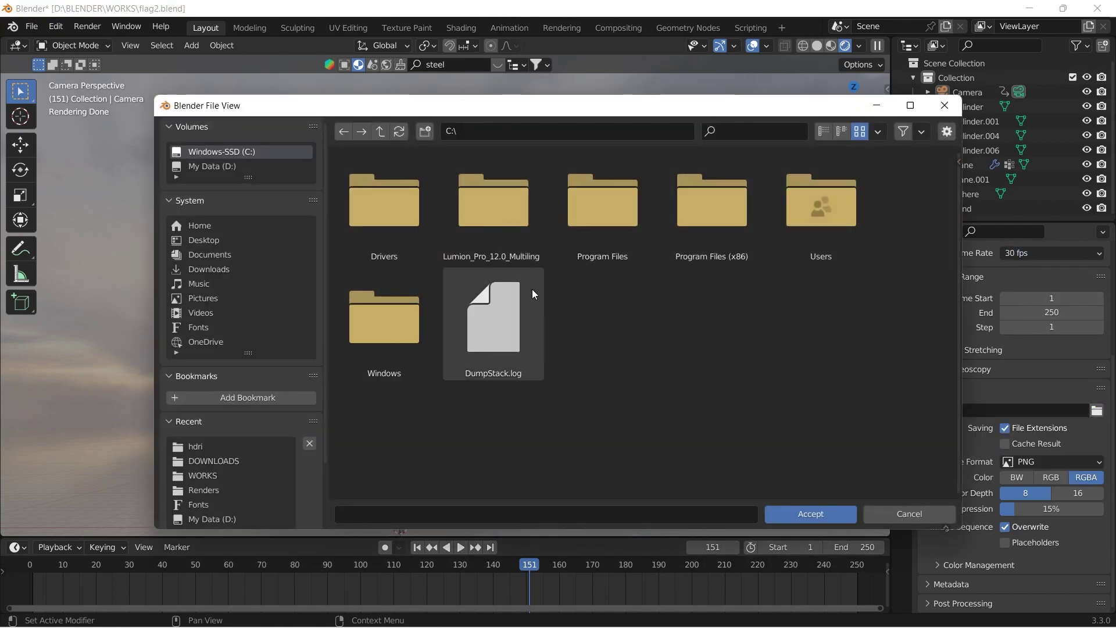
left_click(212, 167)
double_click(605, 187)
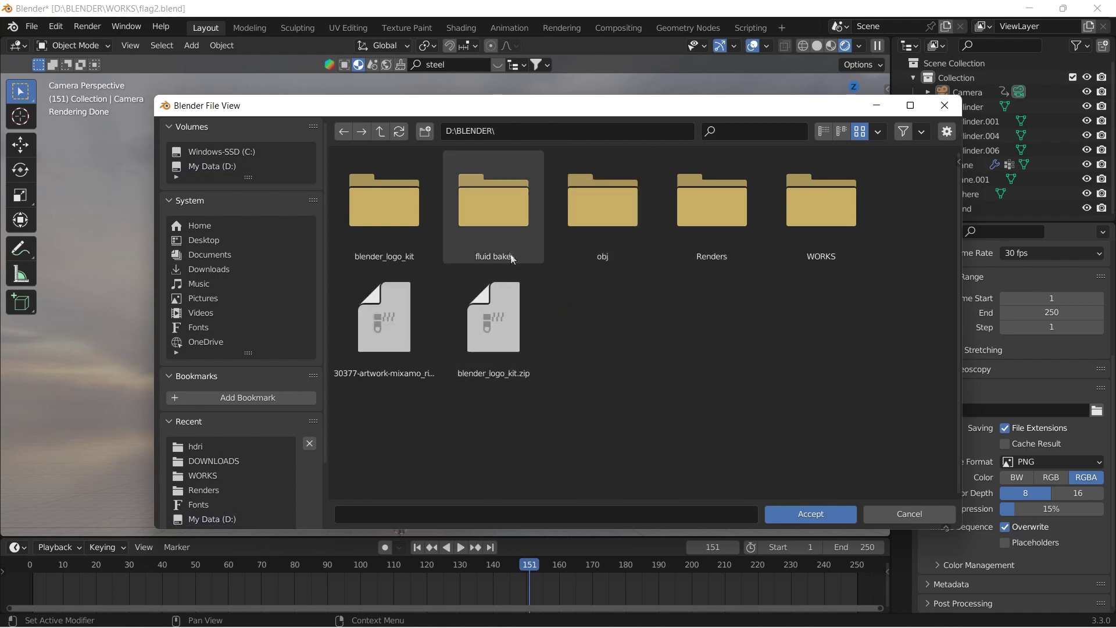
double_click(712, 200)
left_click(478, 508)
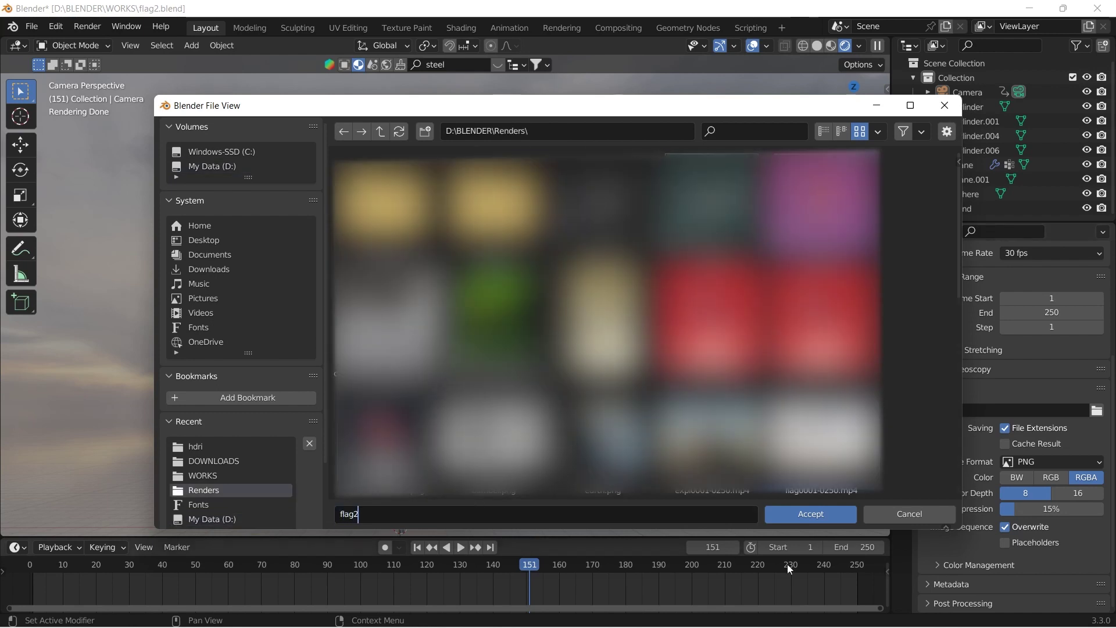
left_click(797, 515)
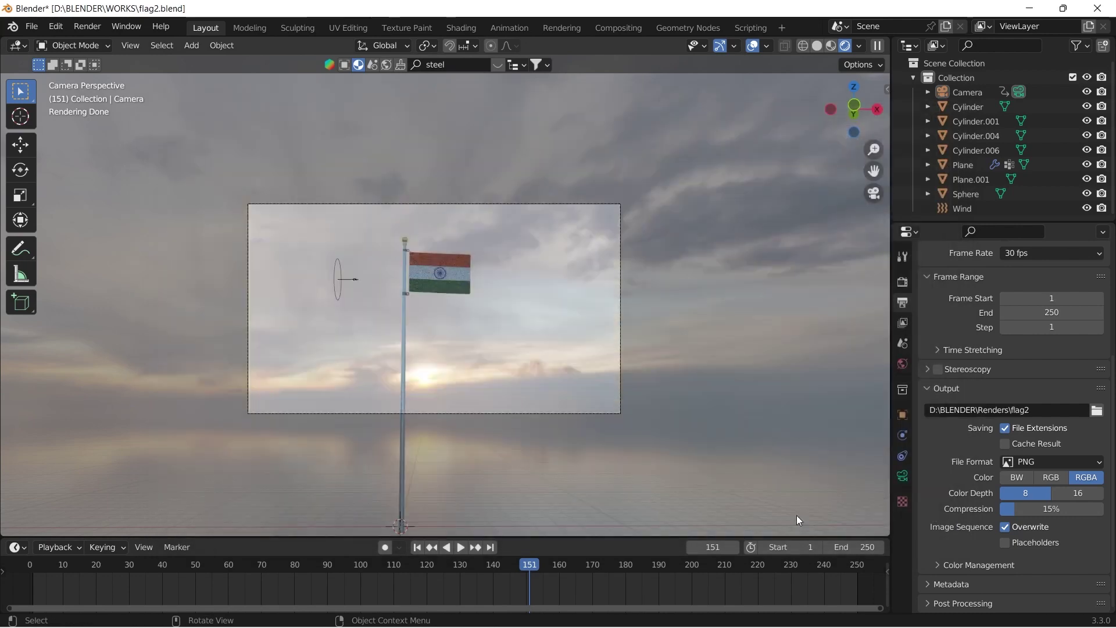
Step: Set the output format to FFmpeg Video in an MPEG-4 container with Perceptually Lossless output quality
left_click(1053, 460)
left_click(1058, 539)
left_click(960, 566)
scroll(1040, 472, "down", 5)
left_click(1044, 446)
left_click(1040, 399)
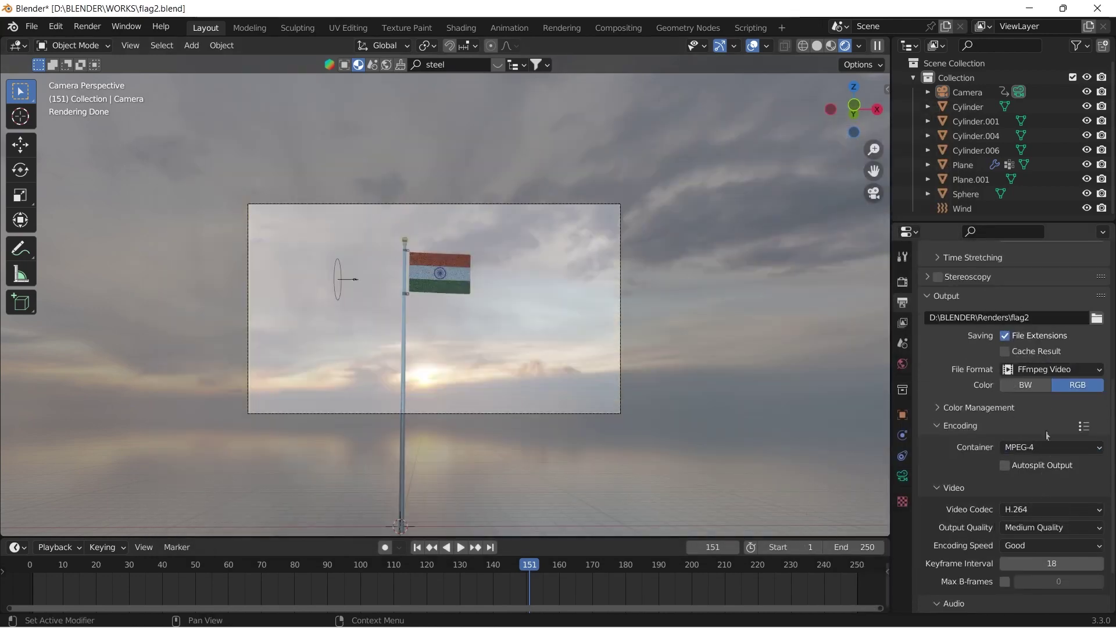
left_click(1023, 534)
left_click(1033, 481)
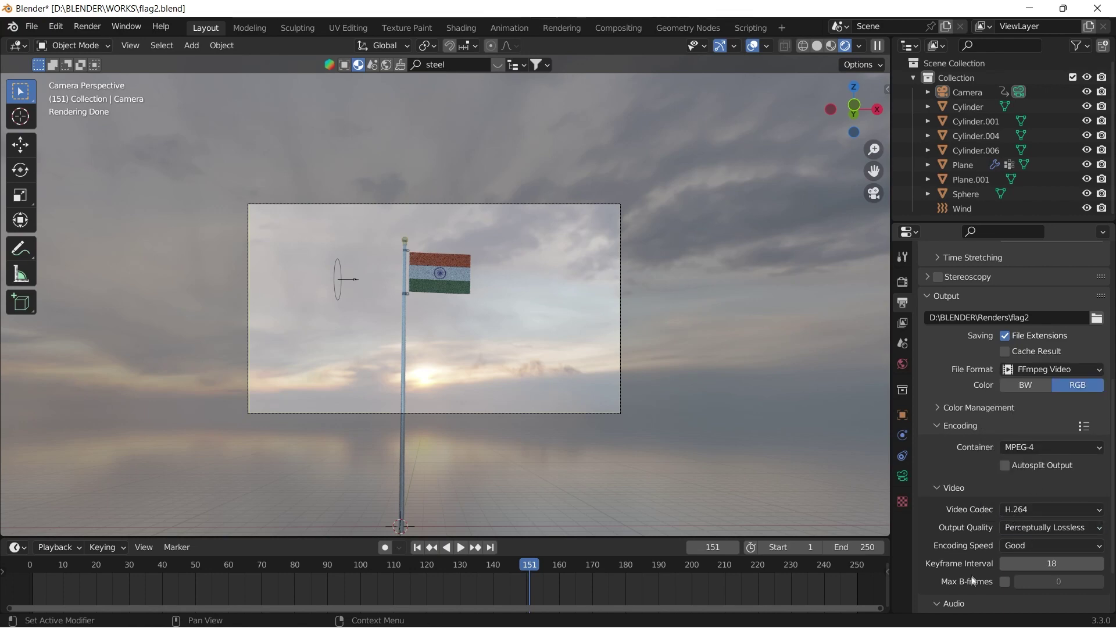
scroll(960, 585, "down", 3)
scroll(961, 585, "down", 1)
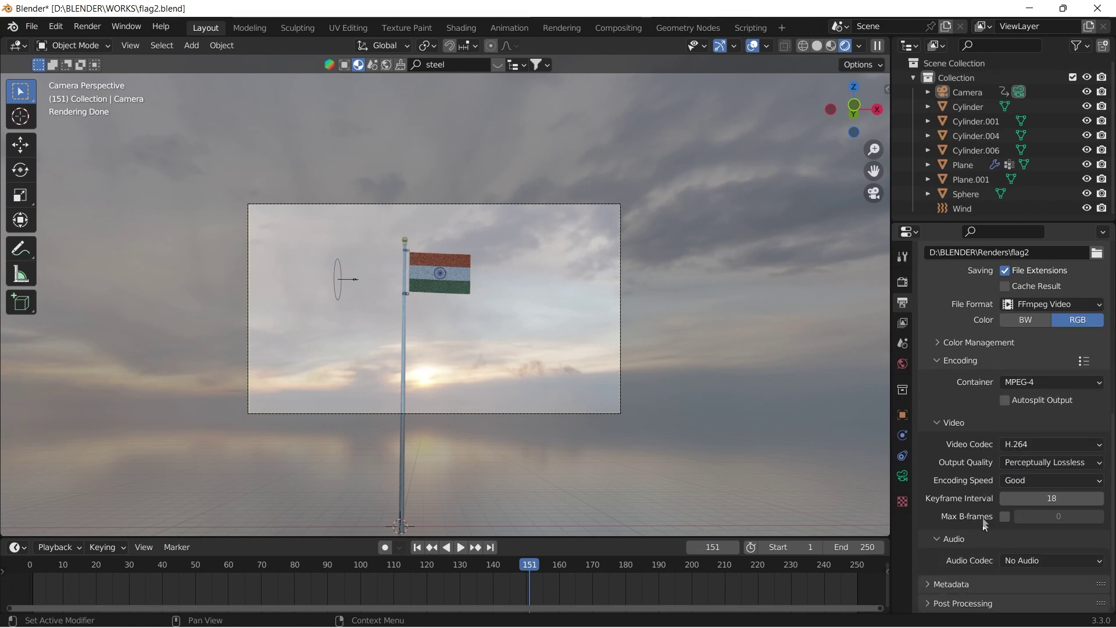